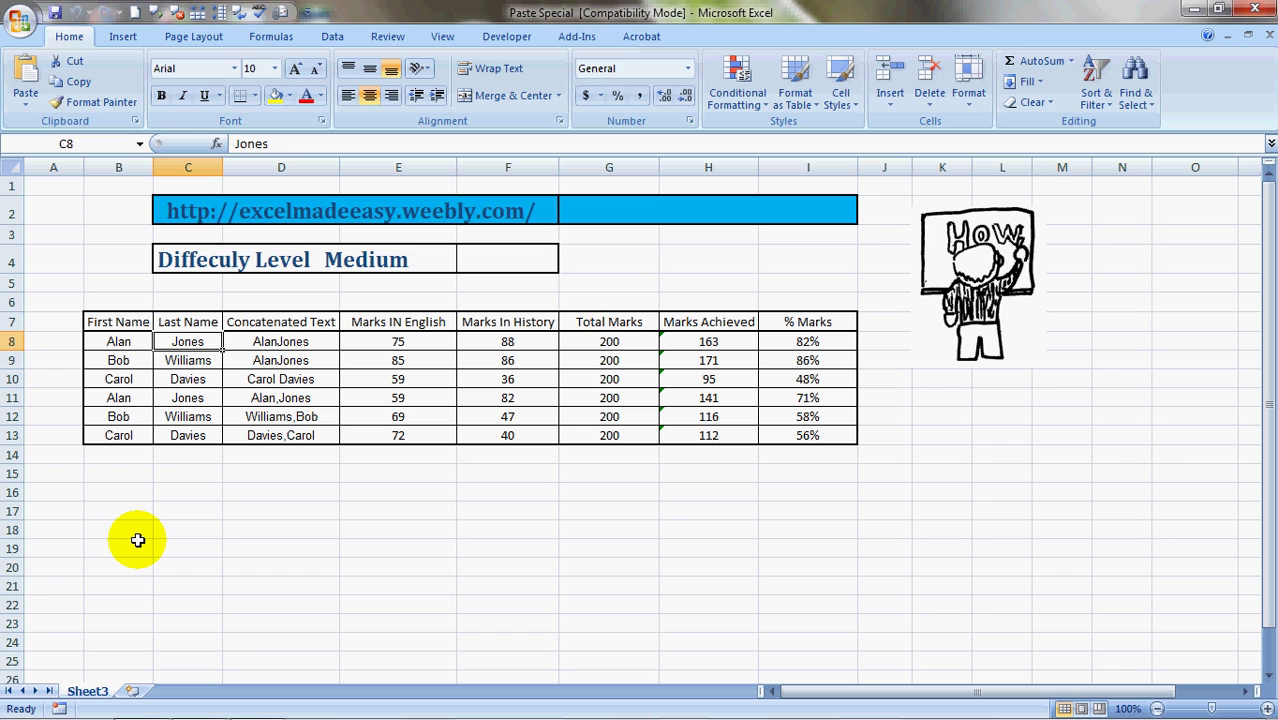
Step: Inspect the CONCATENATE formula in D8, the SUM formulas in H8 and H9, and the percentage formula in I8
key(Up)
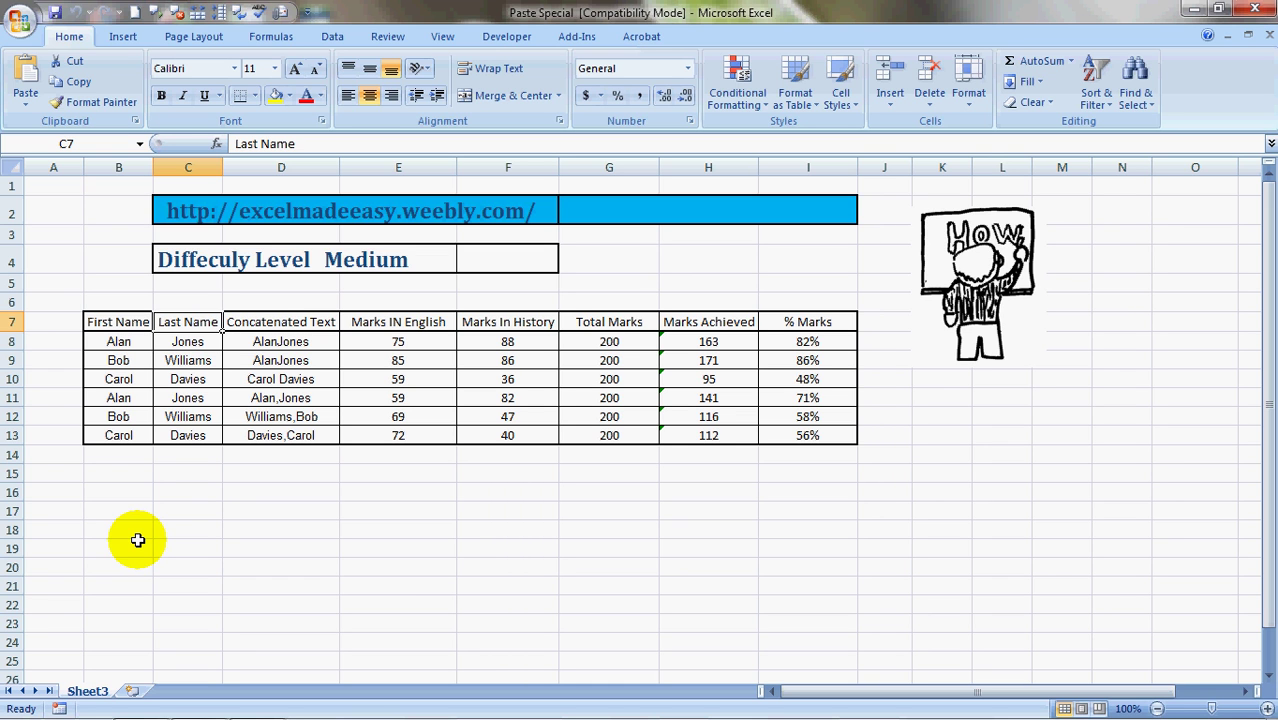
key(Left)
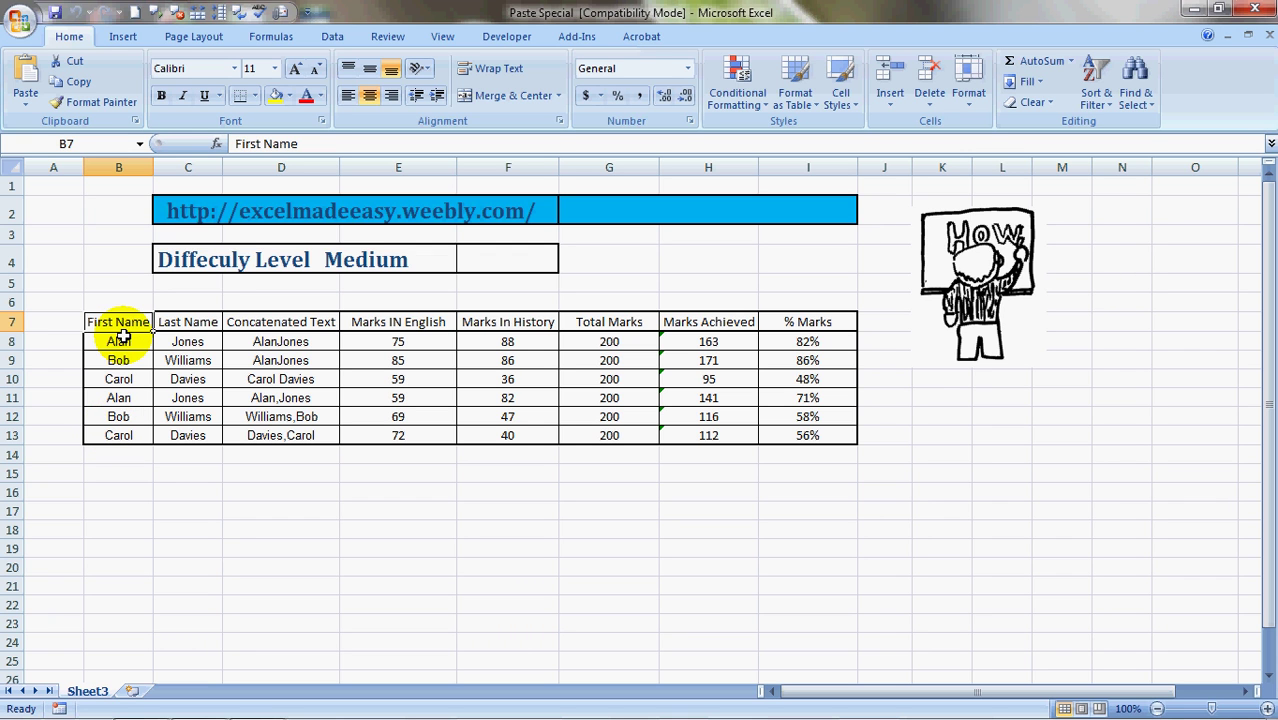
click(258, 341)
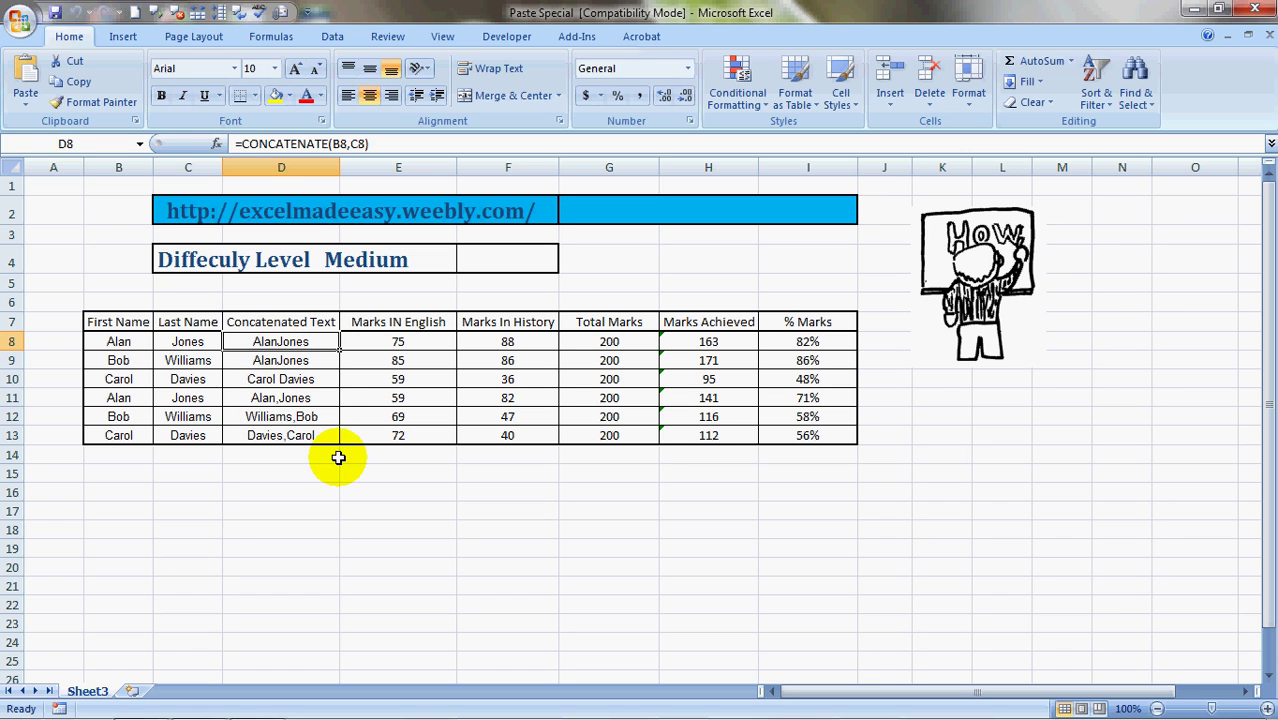
click(418, 342)
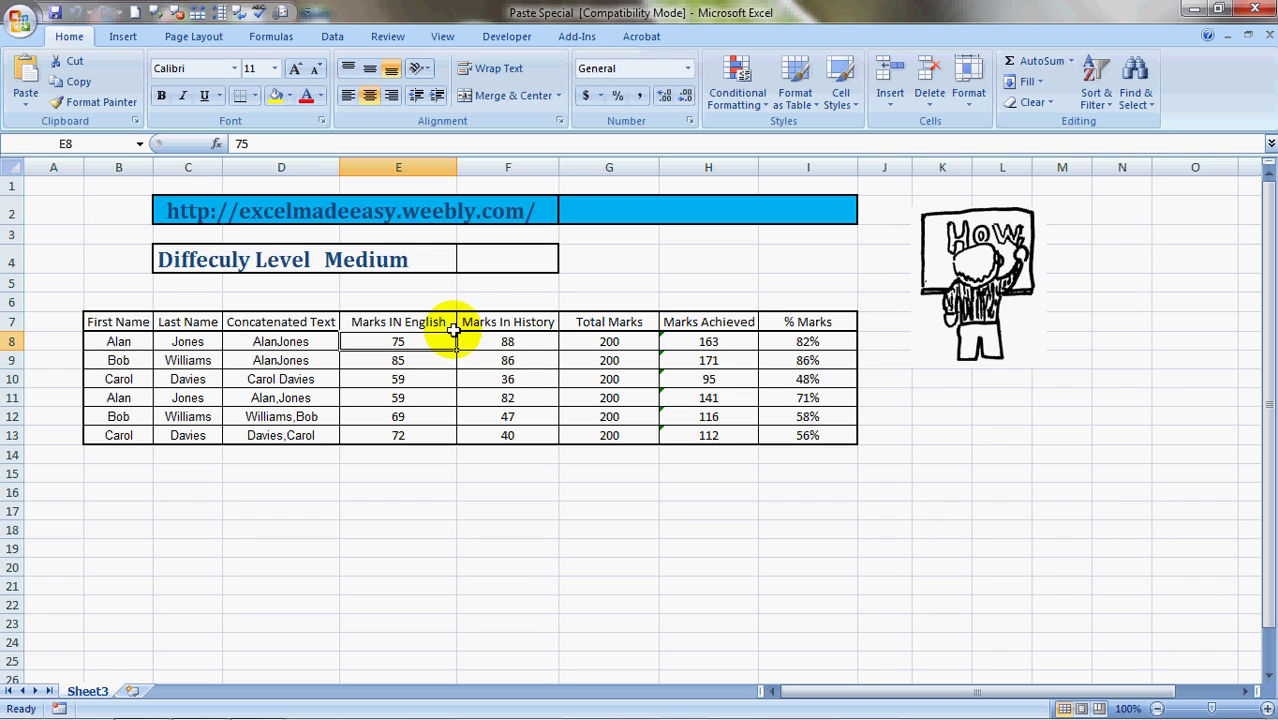
click(595, 341)
click(533, 342)
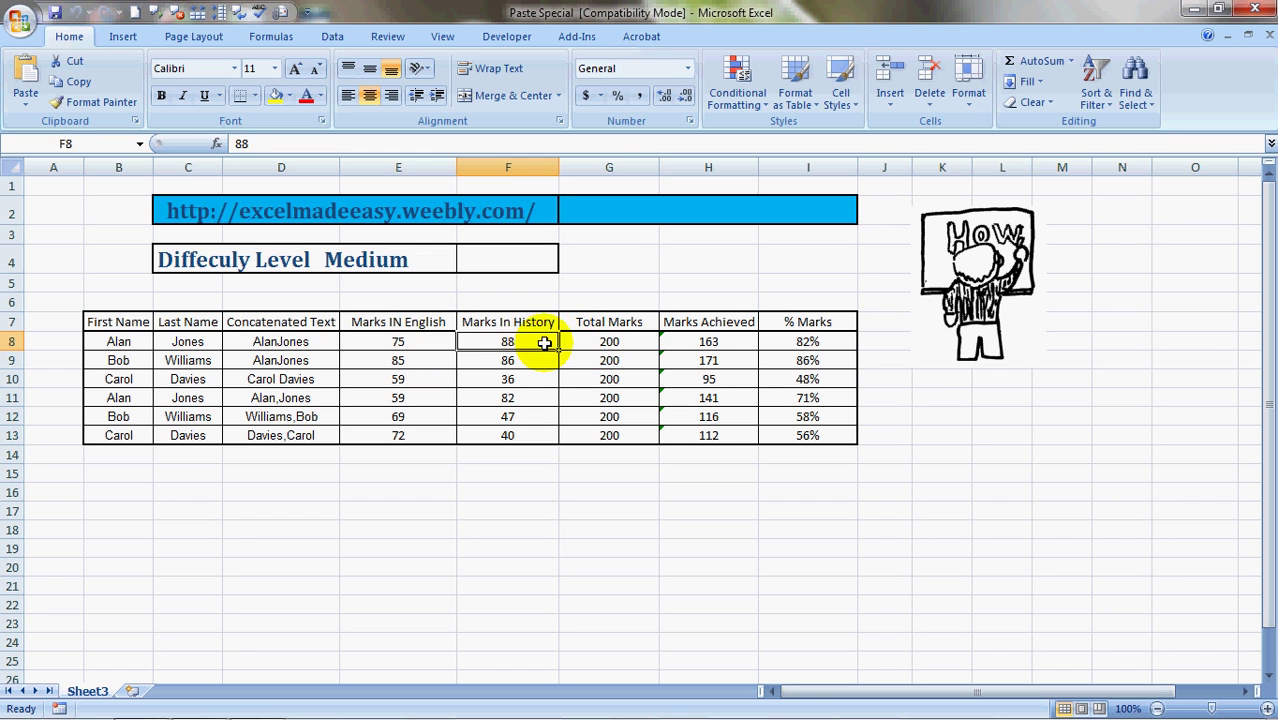
click(697, 343)
click(699, 355)
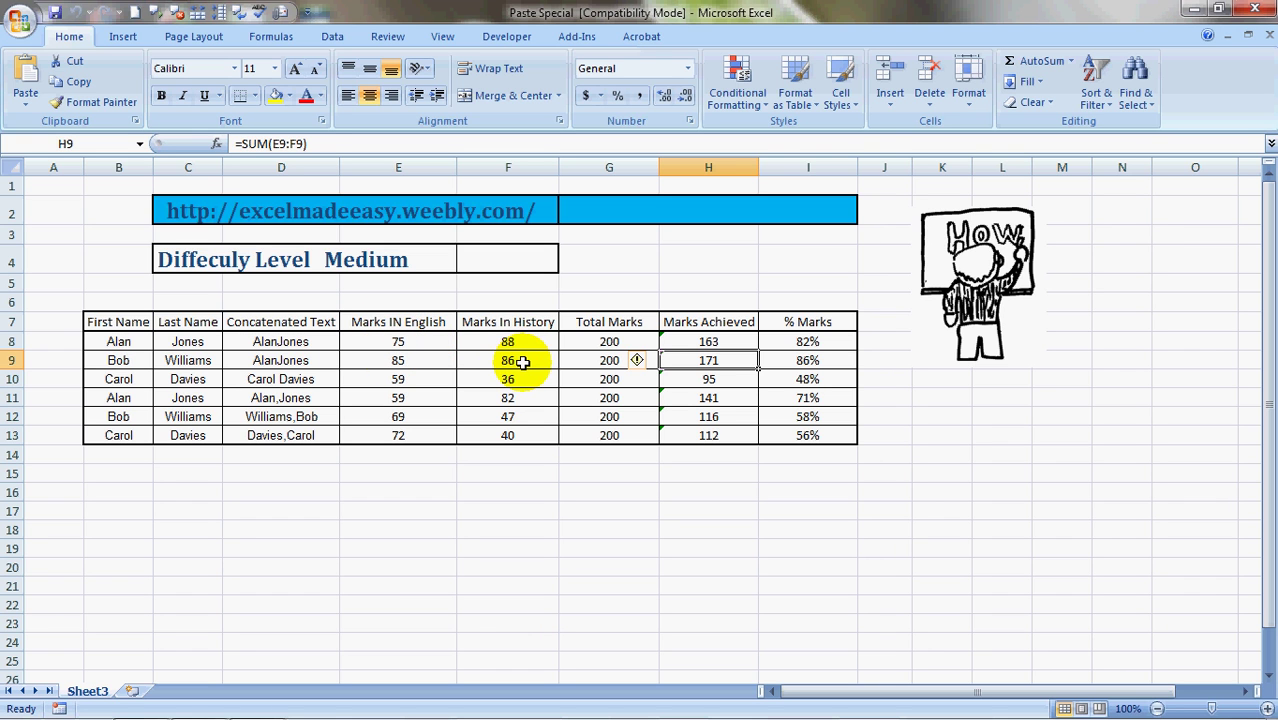
click(822, 341)
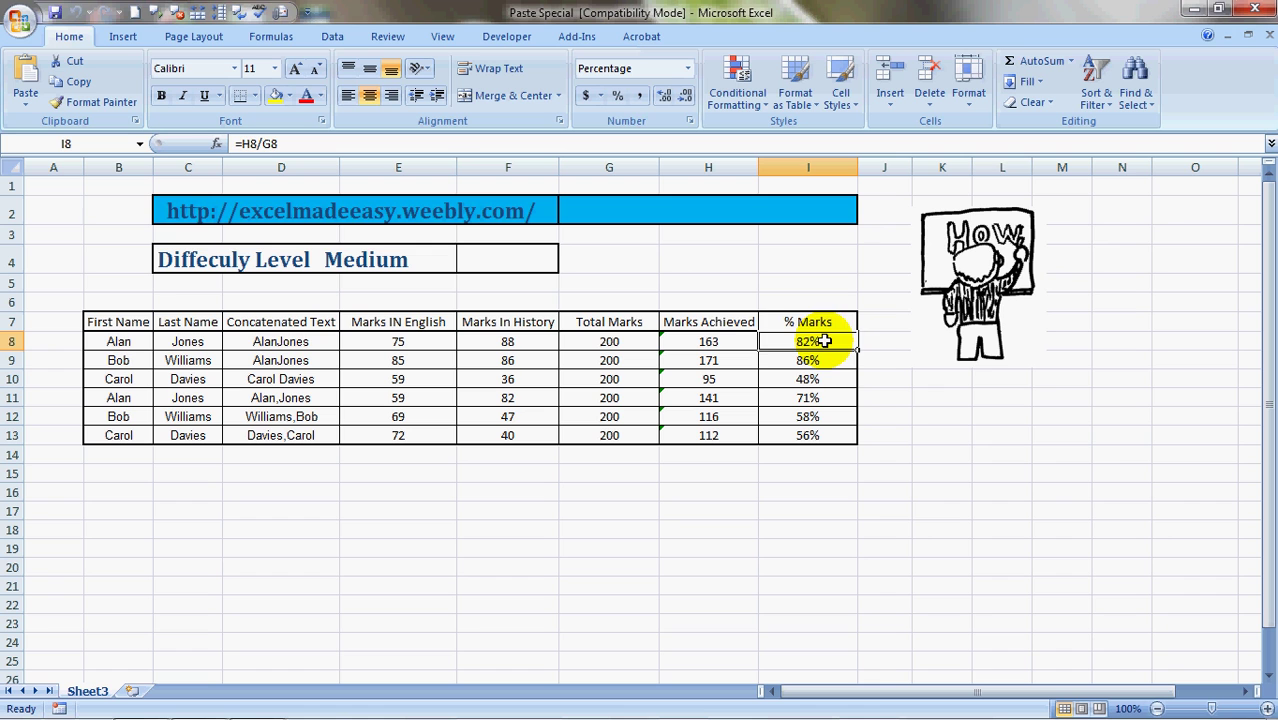
click(718, 341)
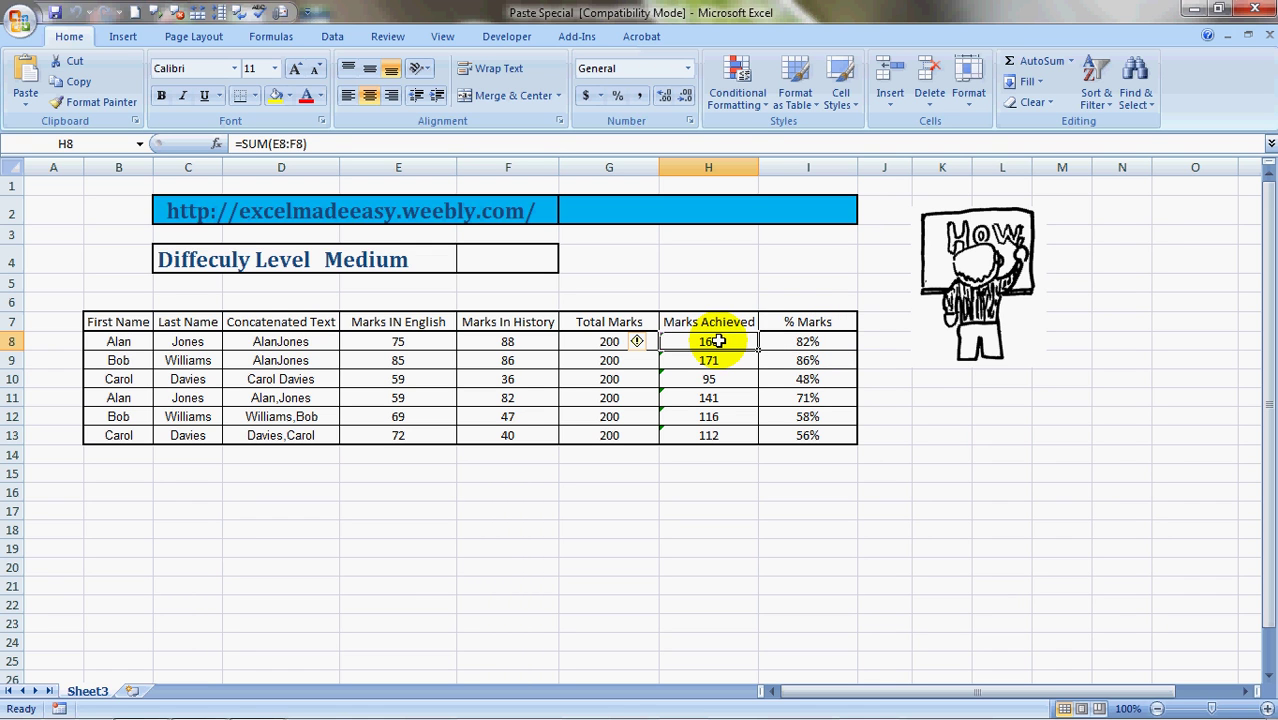
click(609, 339)
click(803, 337)
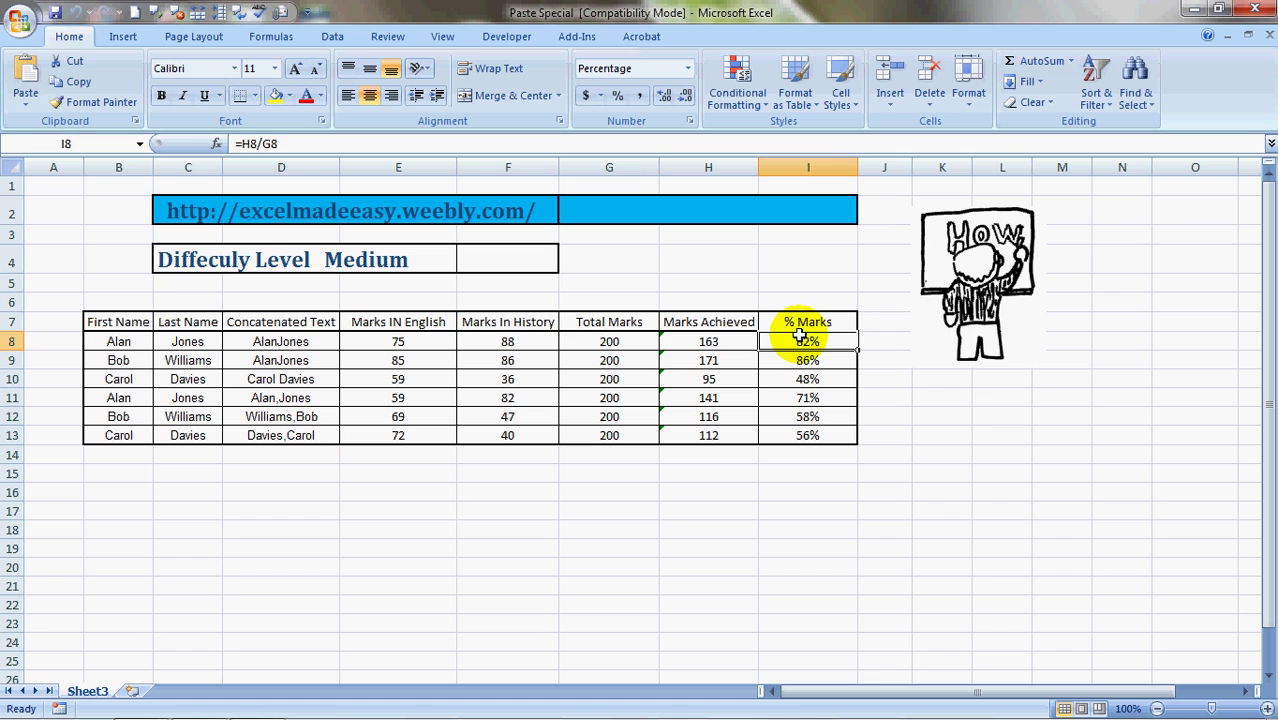
Step: Select the whole marks table B7:I13, headers included, using Shift+arrow keys
key(Left)
key(Left)
key(Left)
key(Left)
key(Left)
key(Left)
key(Left)
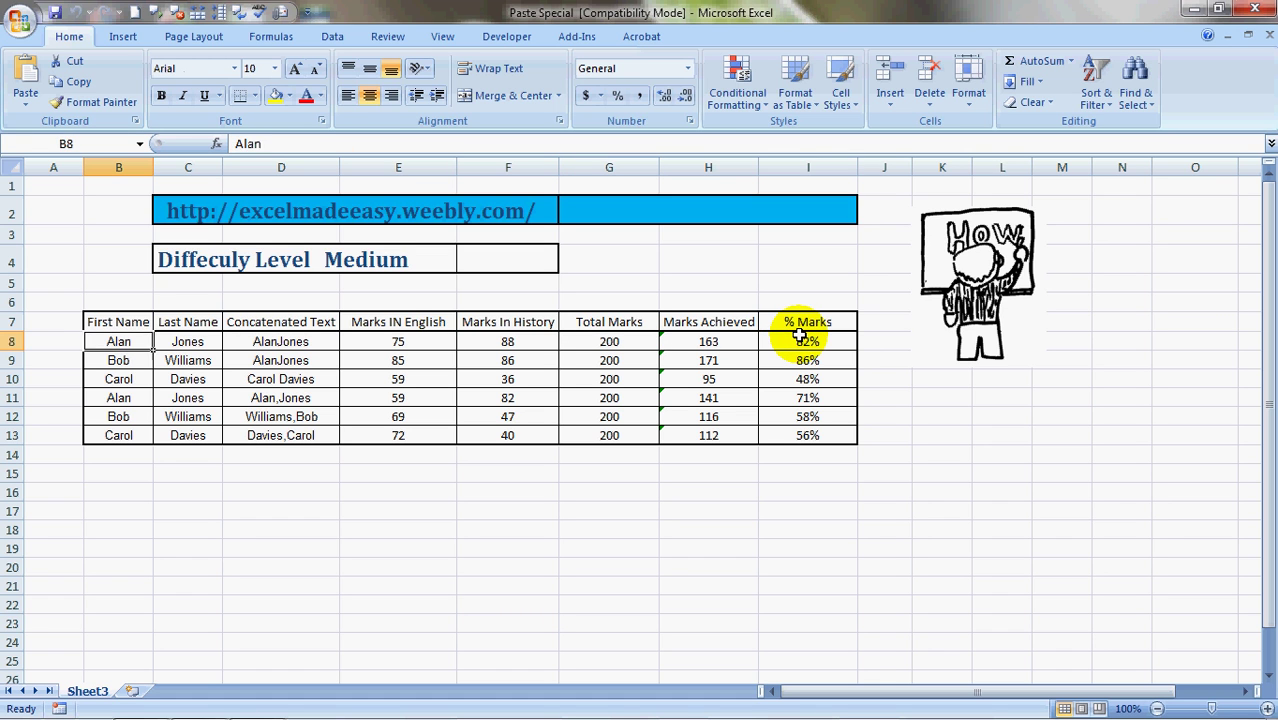
key(Up)
key(Right)
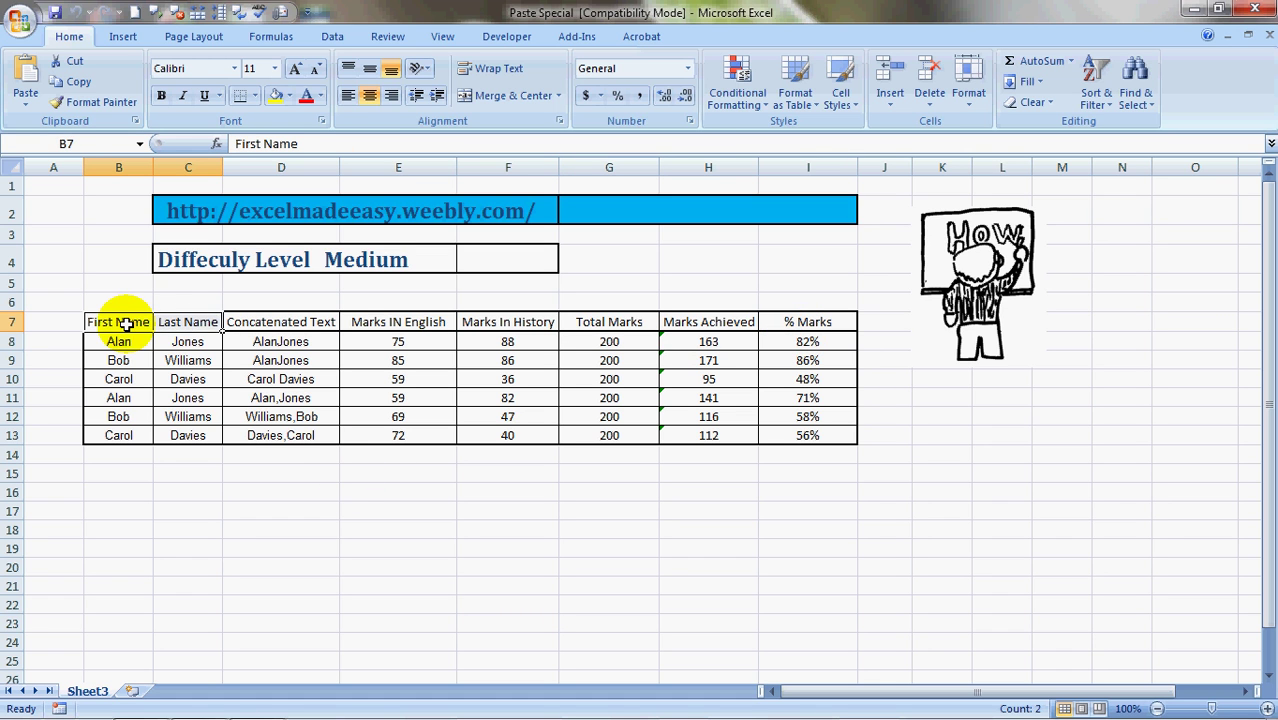
click(112, 322)
key(shift+Down)
key(shift+Down)
key(shift+Down)
key(shift+Down)
key(shift+Down)
key(shift+Down)
key(shift+Right)
key(shift+Right)
key(shift+Right)
key(shift+Right)
key(shift+Right)
key(shift+Right)
key(shift+Right)
key(shift+Right)
key(shift+Left)
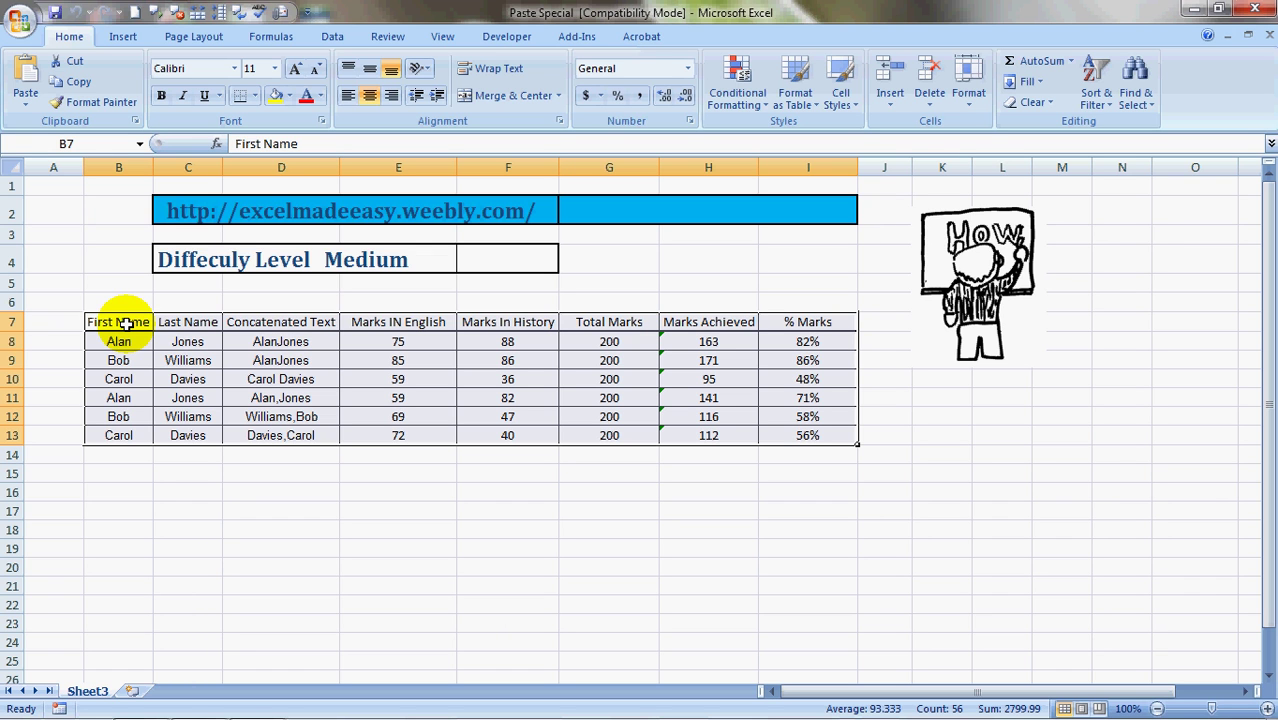
Step: Copy the marks table and Paste Special it at B16 with All selected
key(ctrl+c)
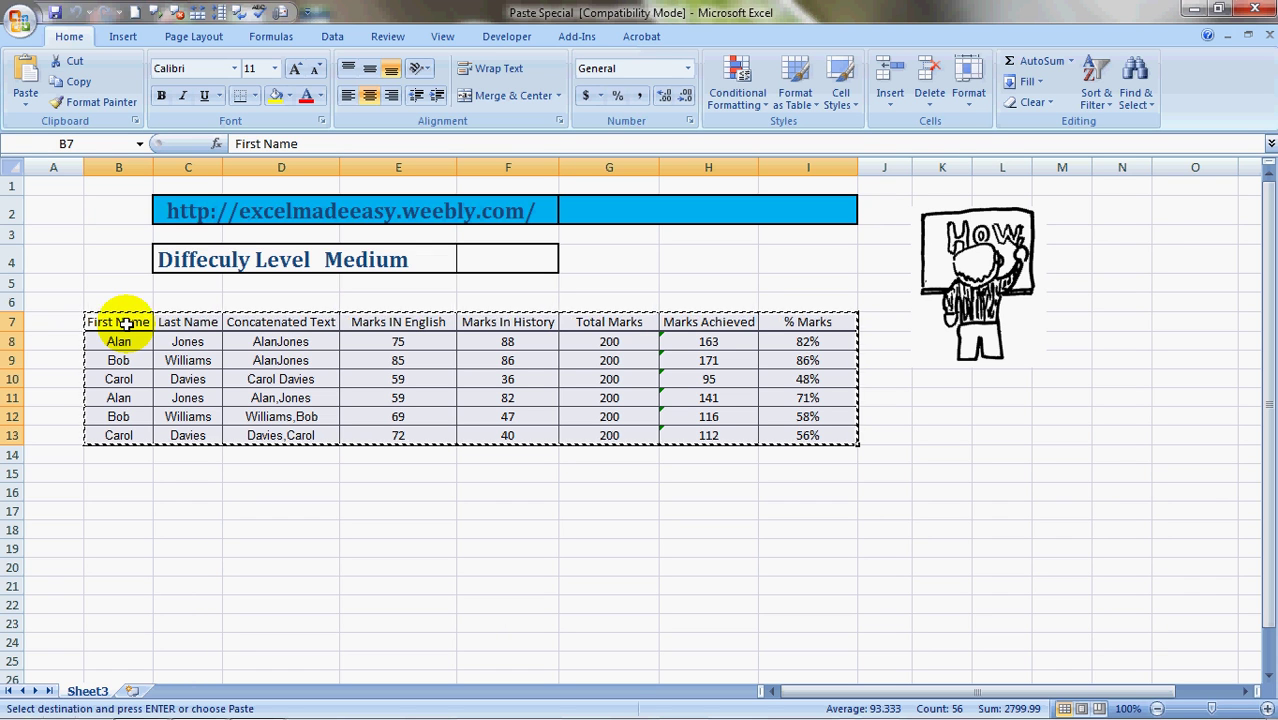
click(126, 488)
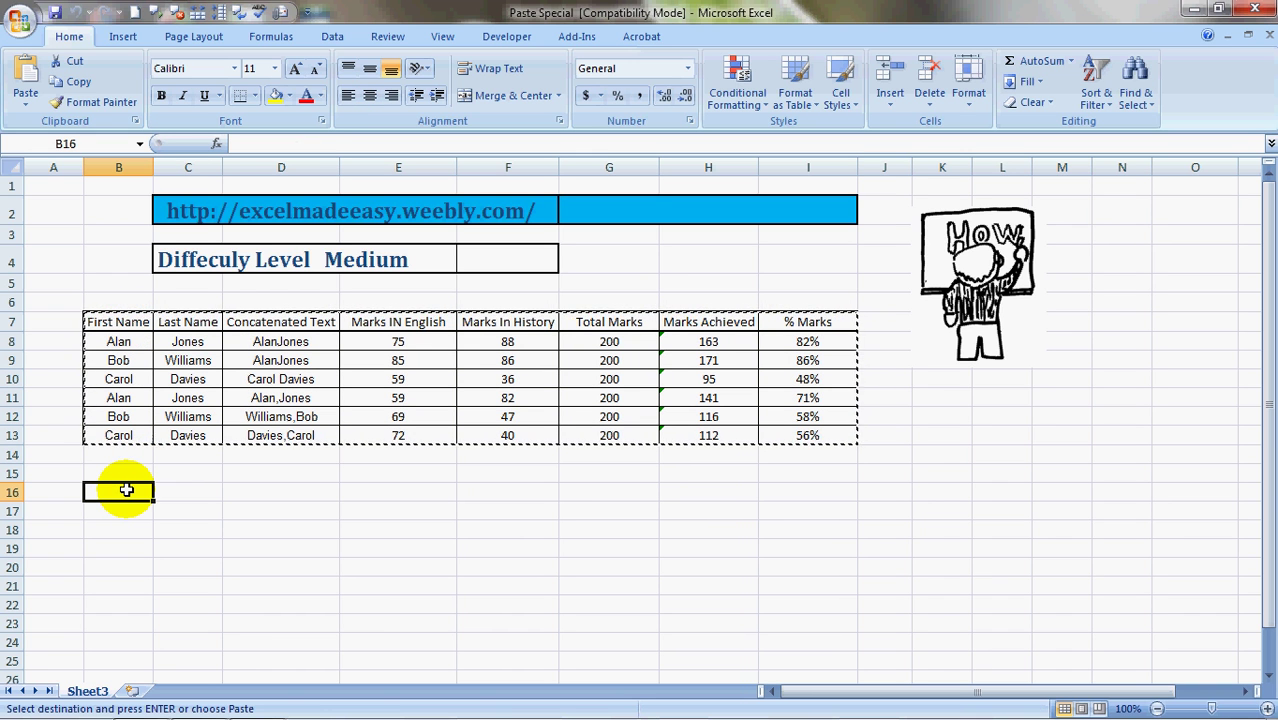
right_click(126, 488)
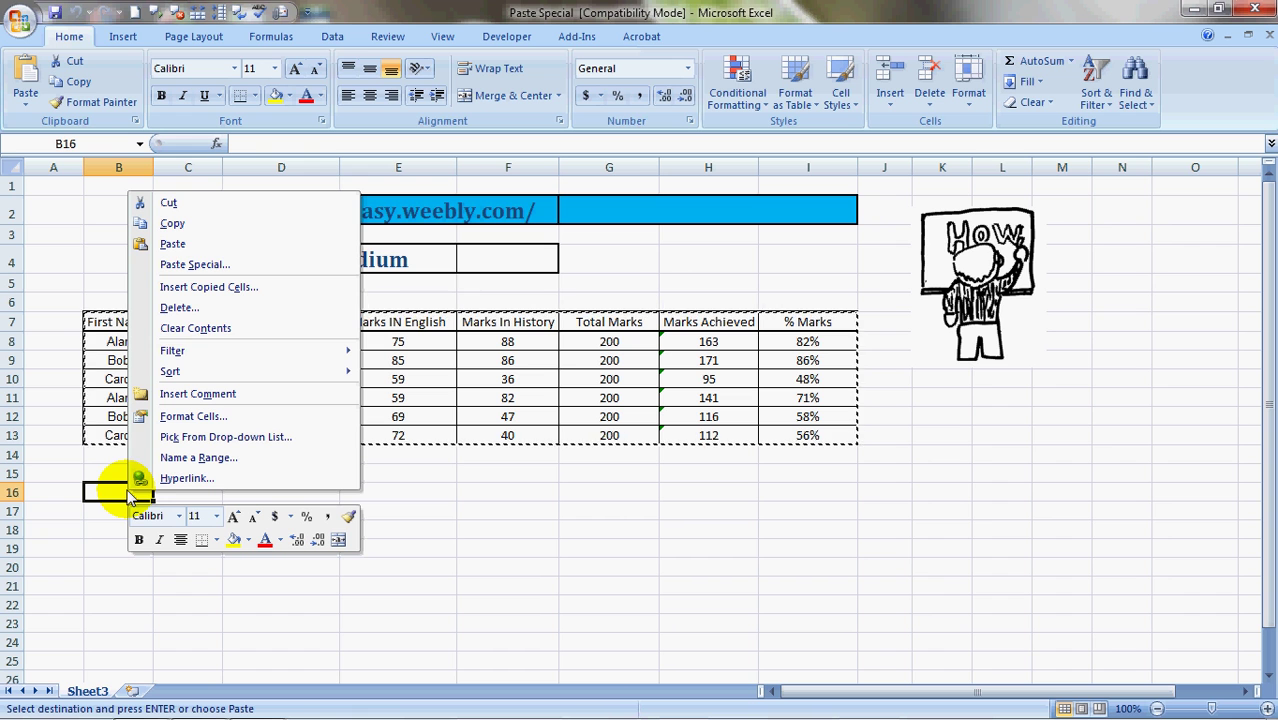
click(200, 265)
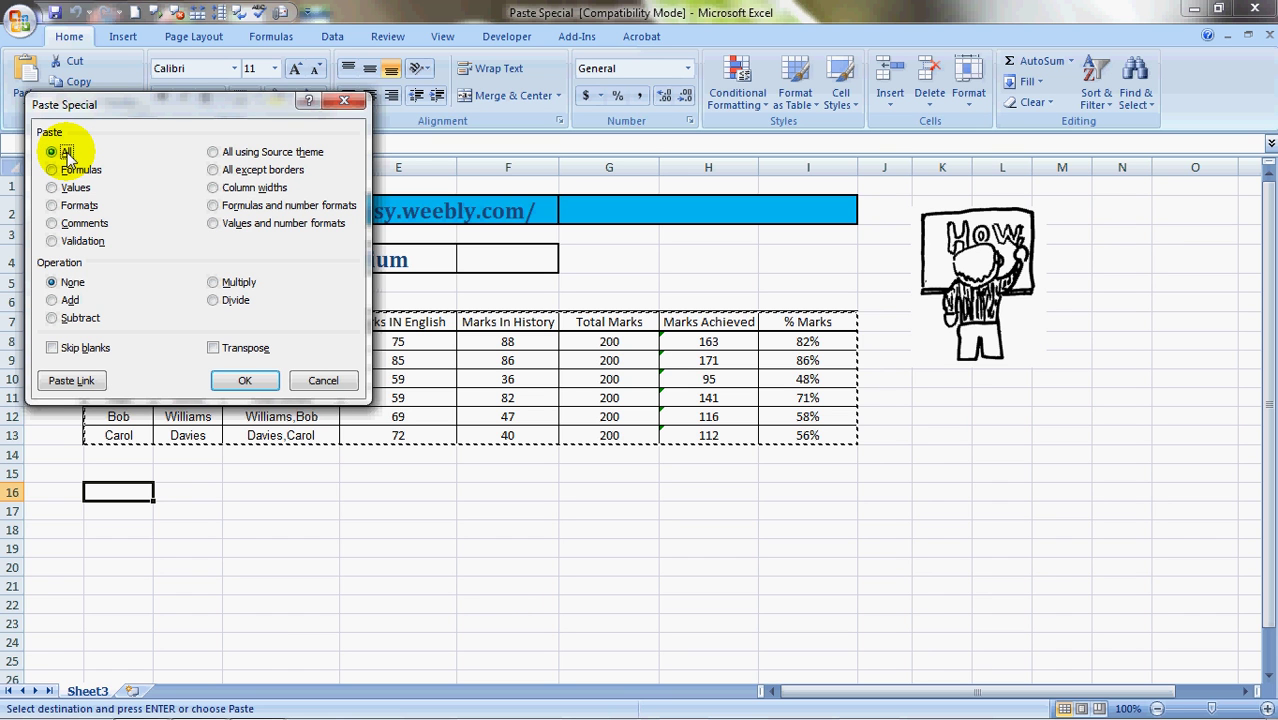
click(245, 381)
Step: Check the copied formulas in I17, H18 and D17 and the marks in row 17
click(995, 468)
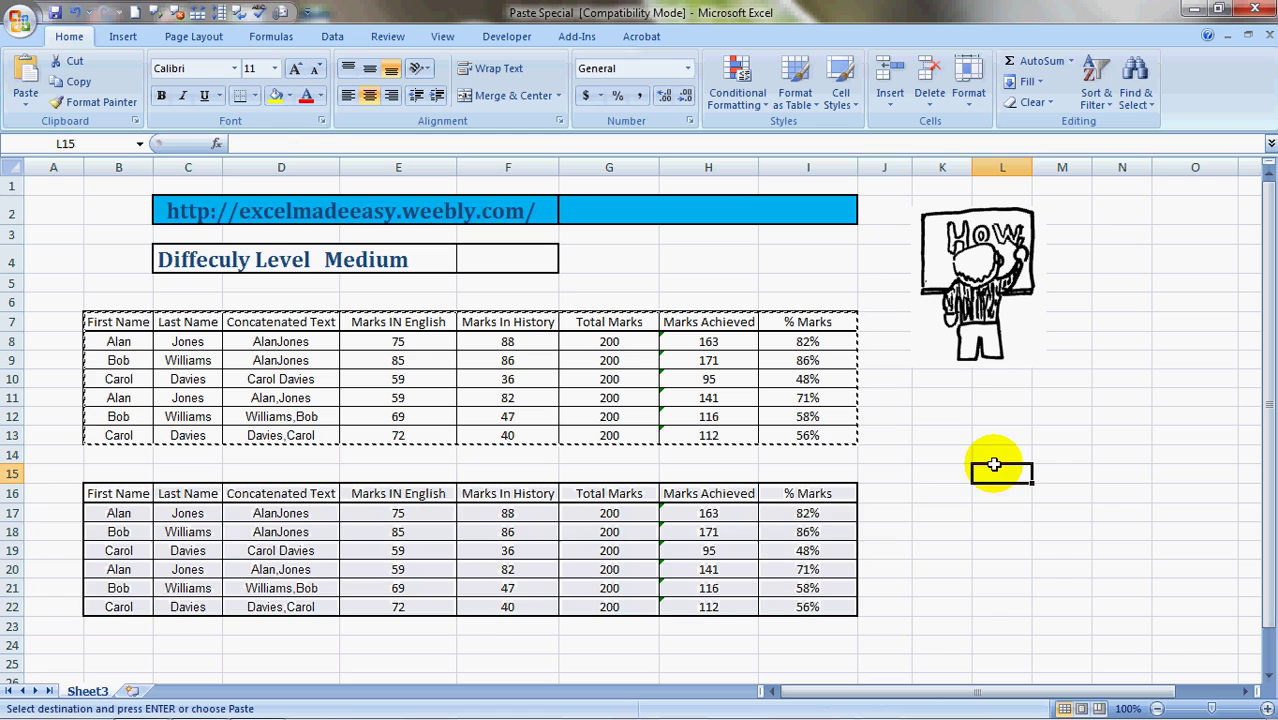
click(807, 513)
click(698, 526)
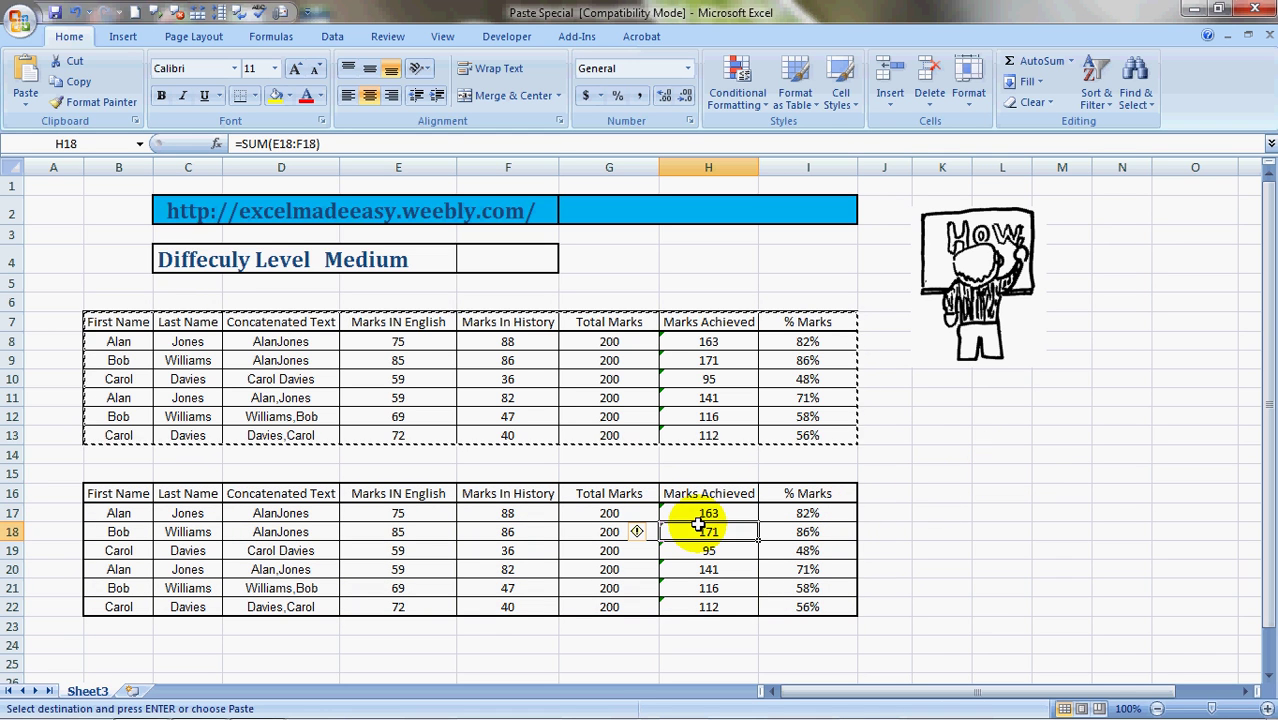
click(607, 515)
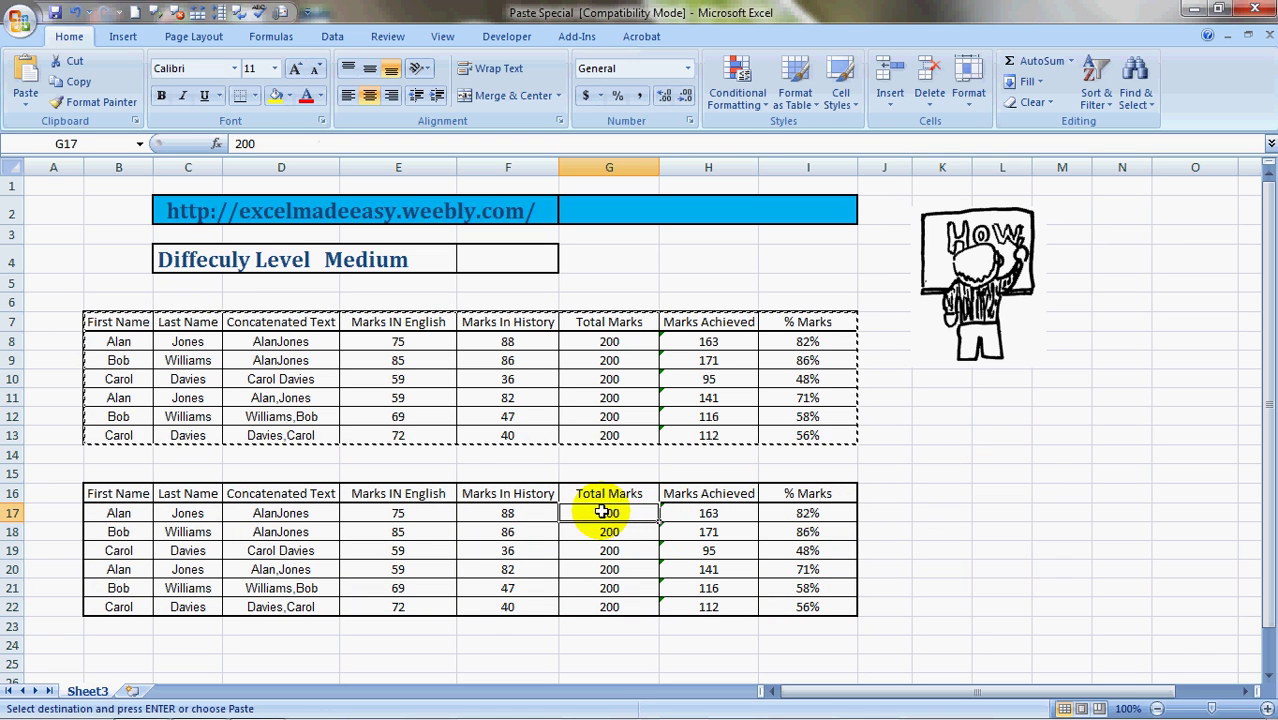
click(530, 515)
click(399, 528)
click(280, 515)
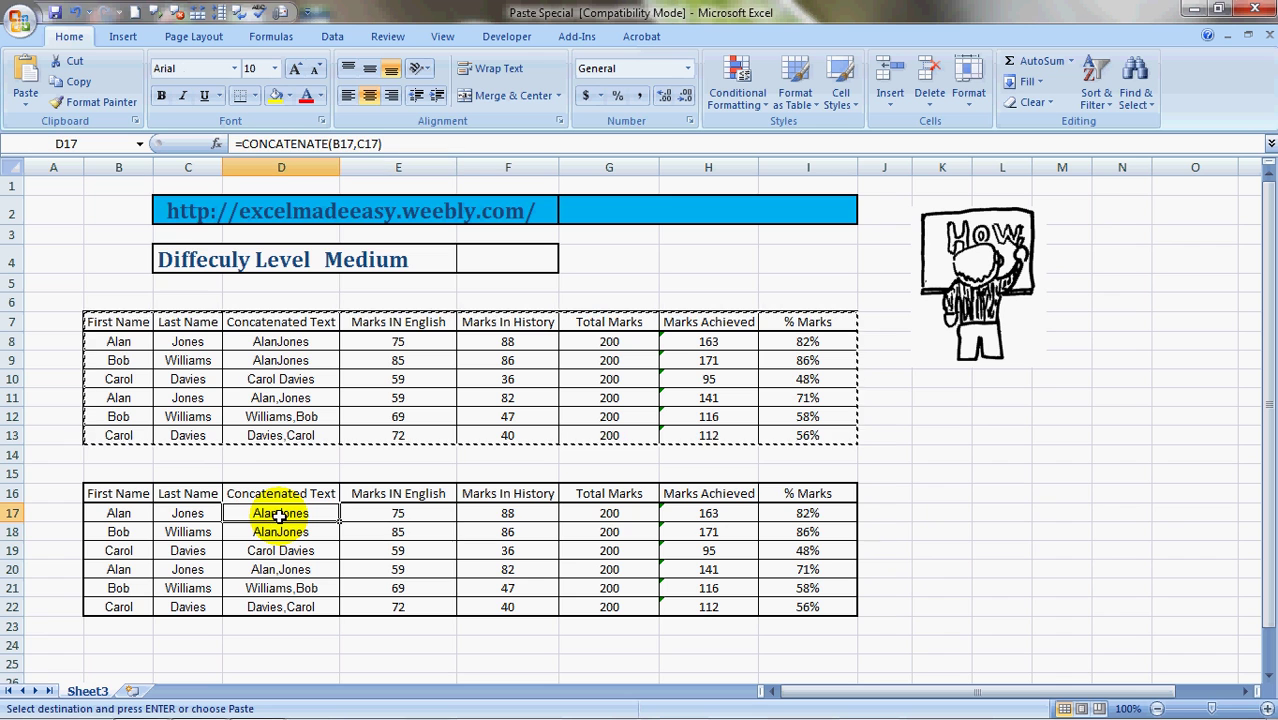
Step: Undo the full paste and re-paste the table at B16 with Paste Special Formulas
key(ctrl+z)
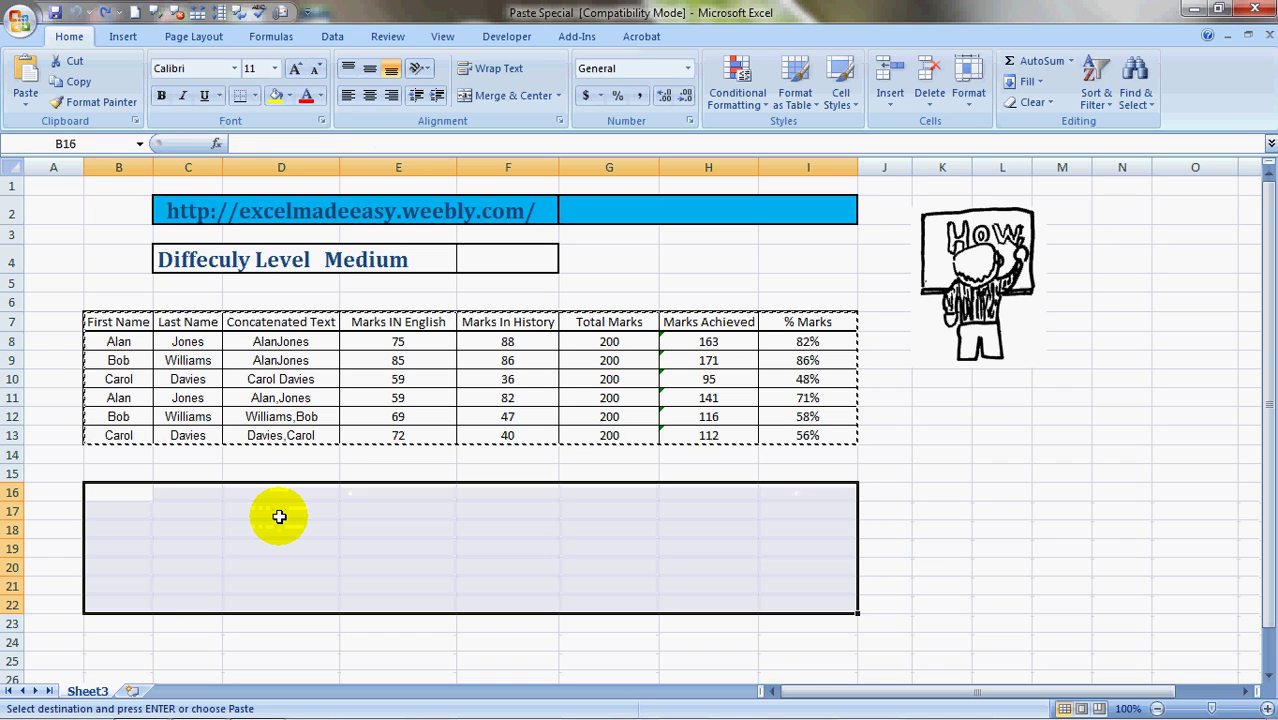
right_click(279, 516)
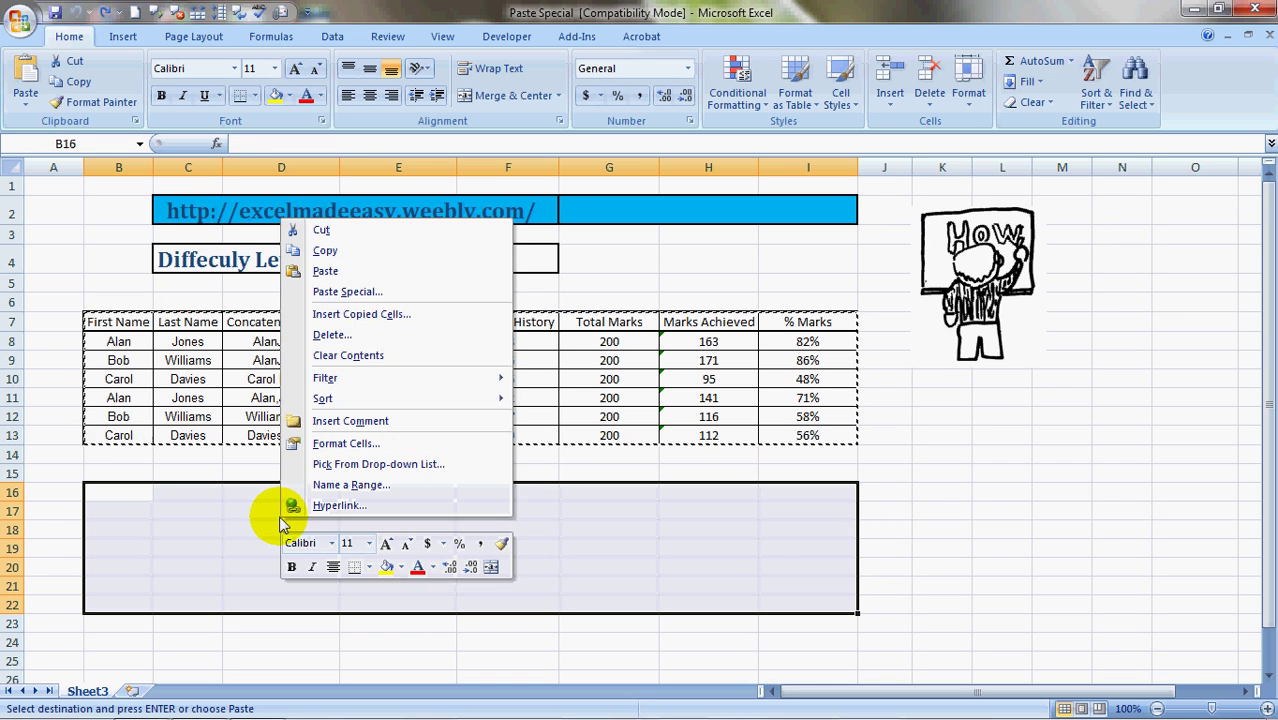
click(347, 291)
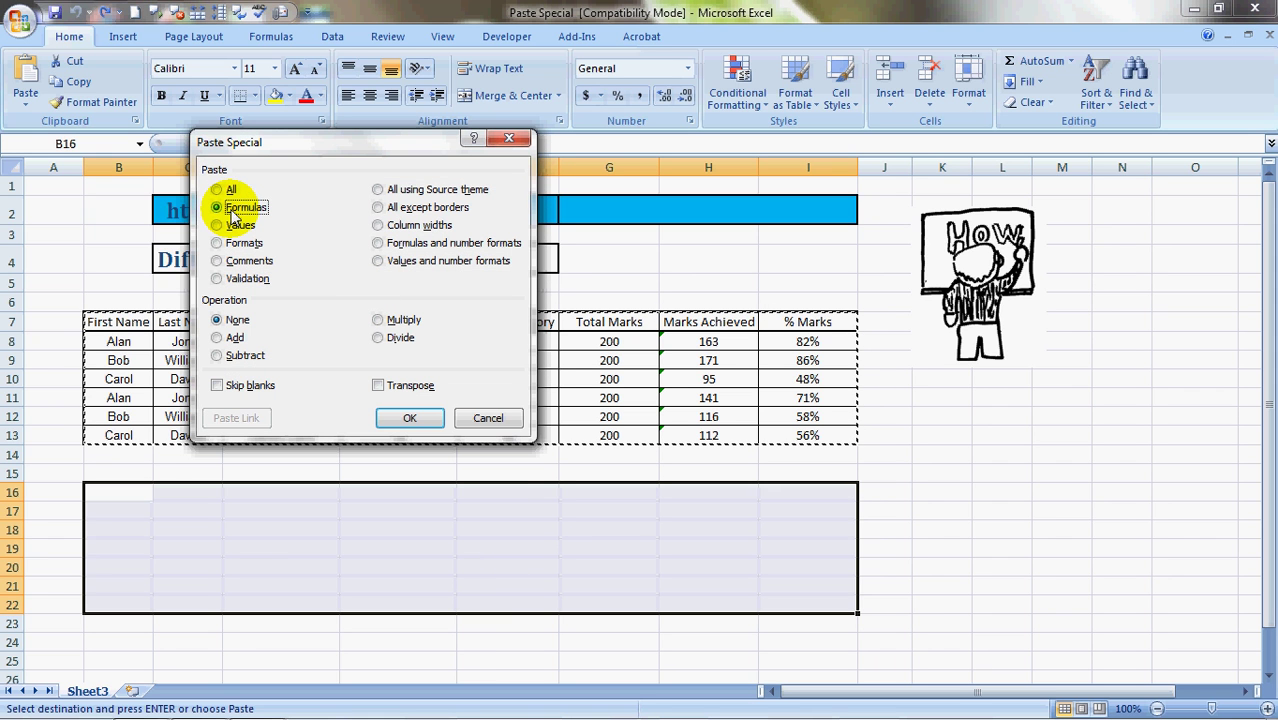
click(408, 419)
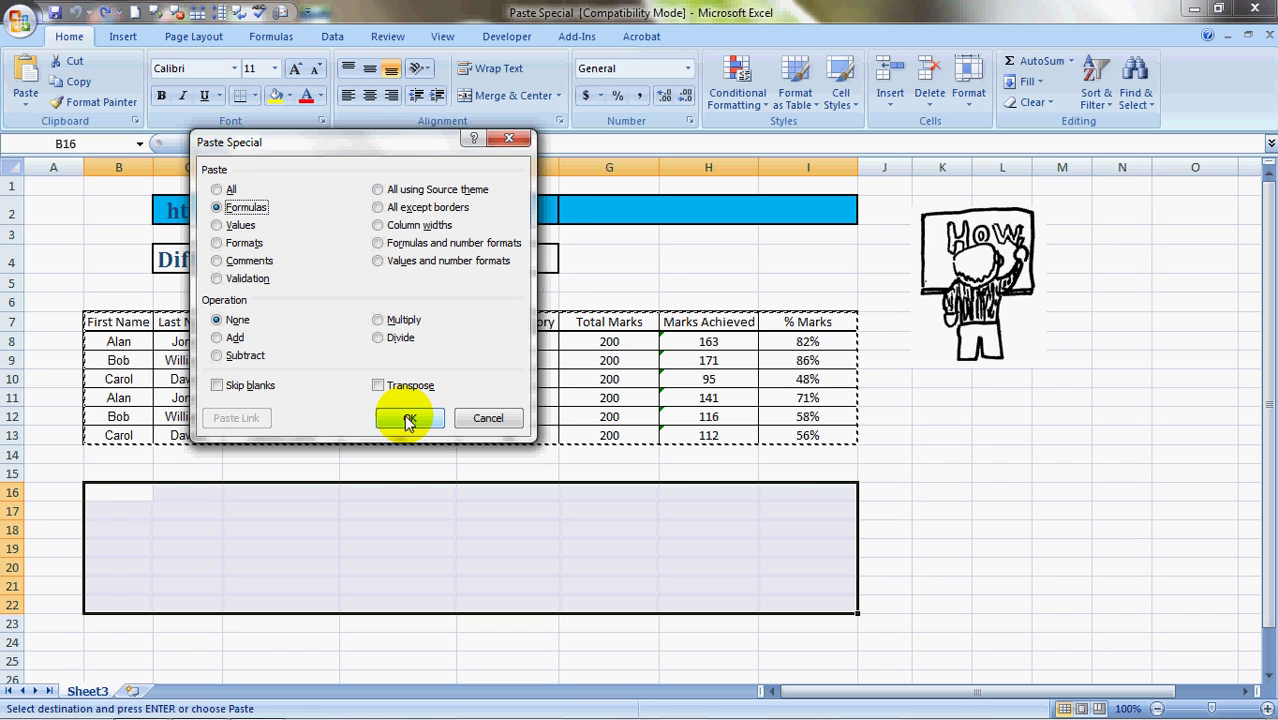
click(425, 603)
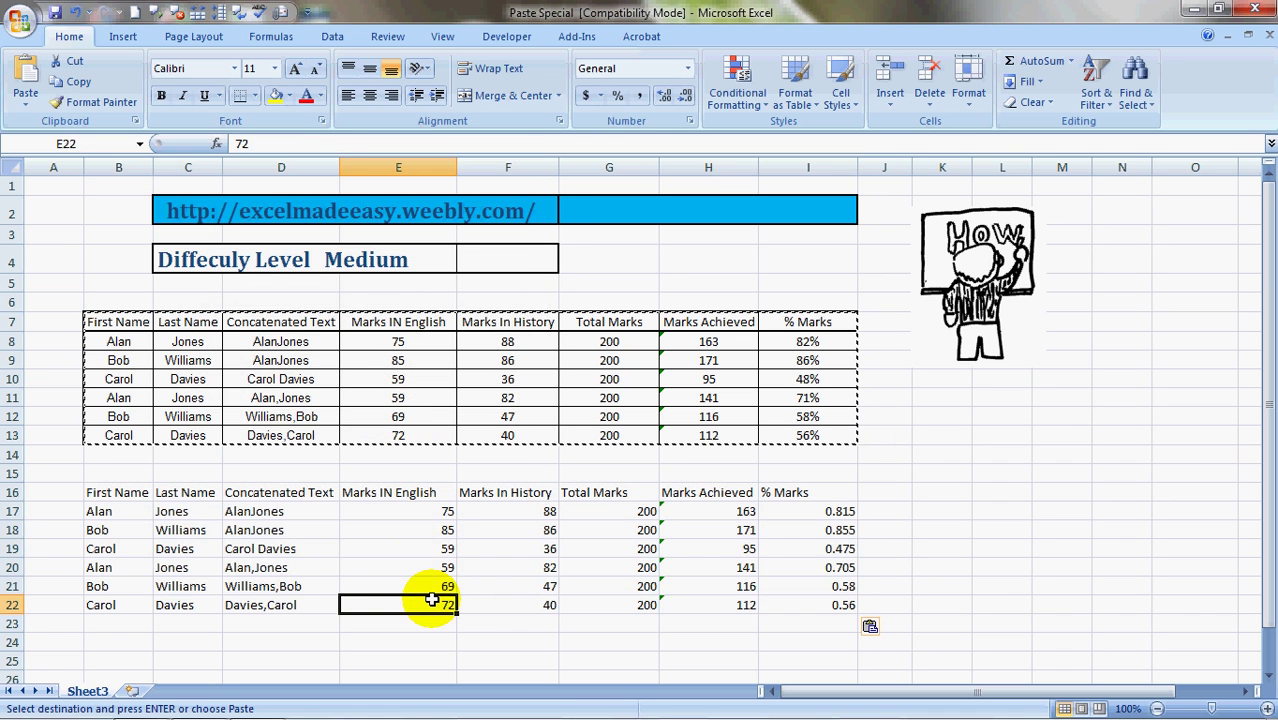
Step: Inspect the formulas-only copy: CONCATENATE in D17, SUM in H17, % Marks in I19
click(405, 528)
click(405, 492)
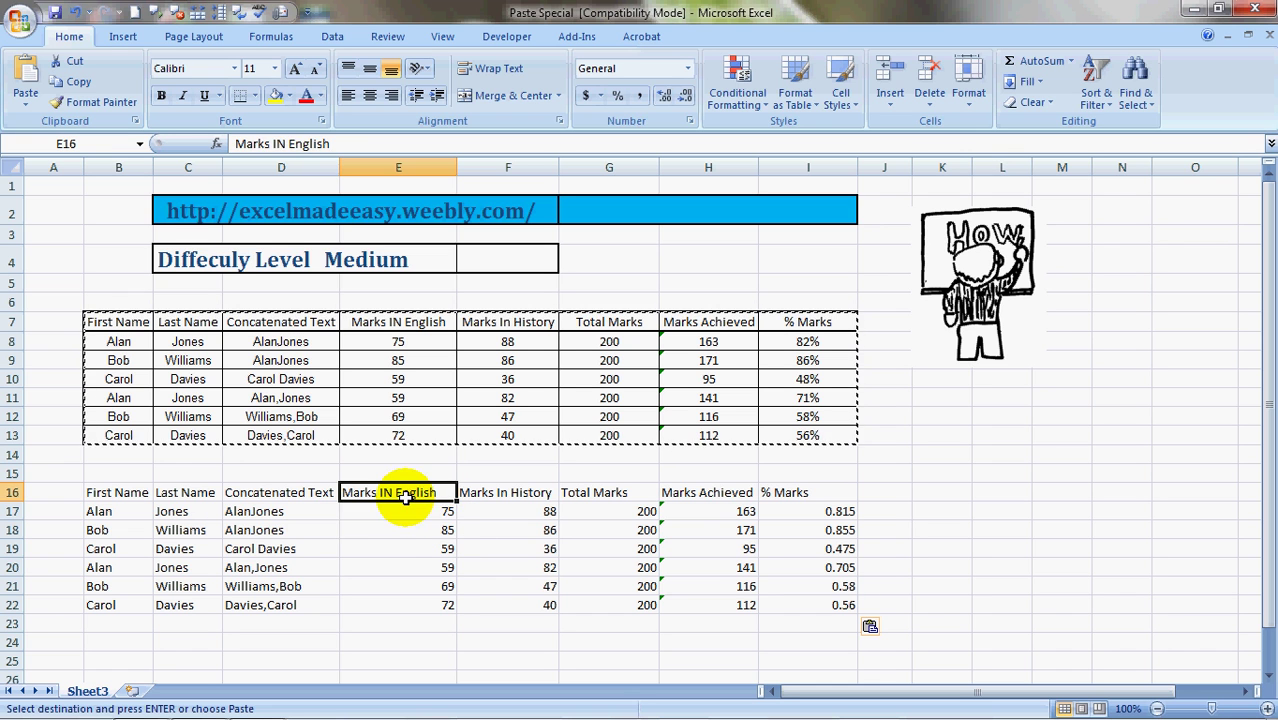
click(280, 511)
key(Left)
key(Left)
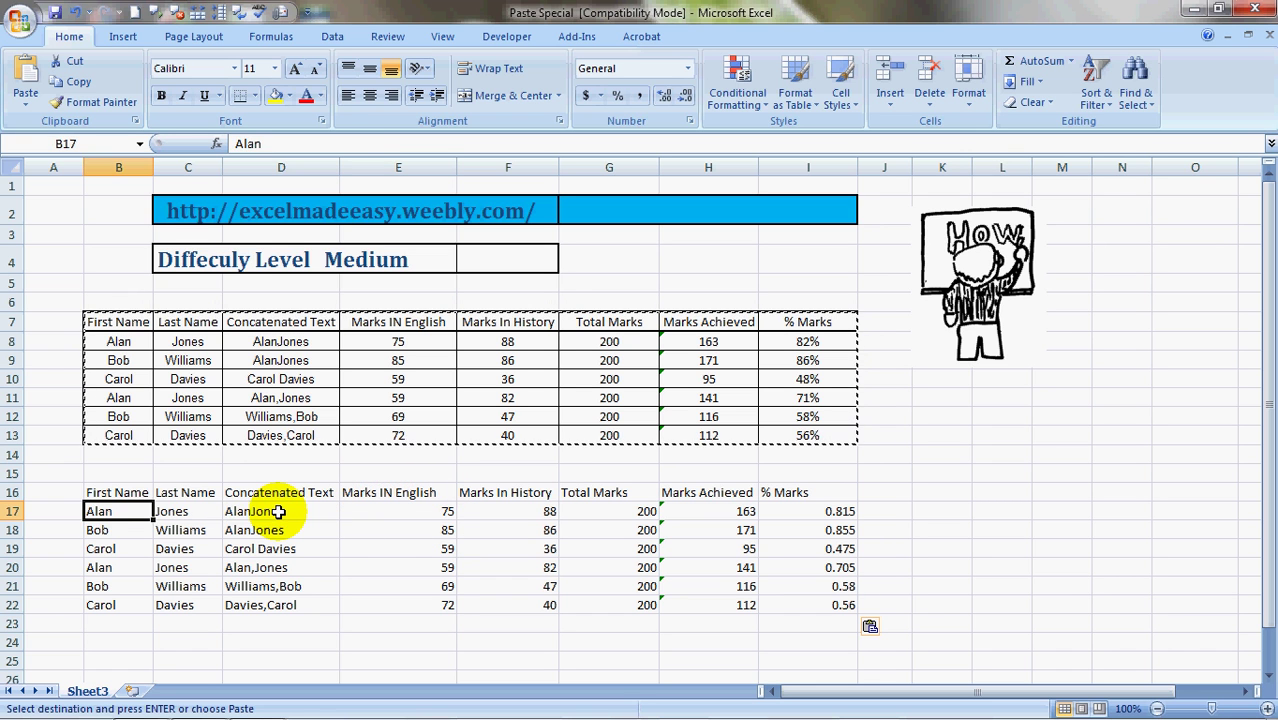
key(Right)
key(Right)
key(Right)
key(Left)
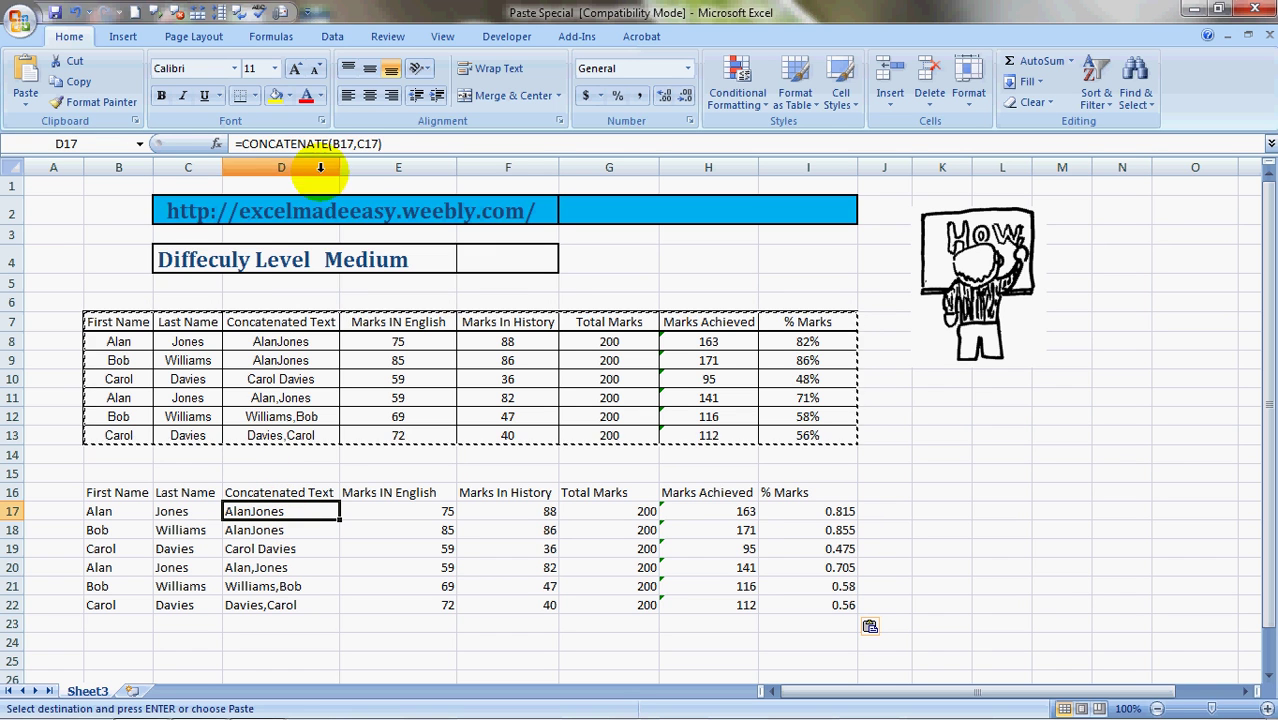
click(732, 515)
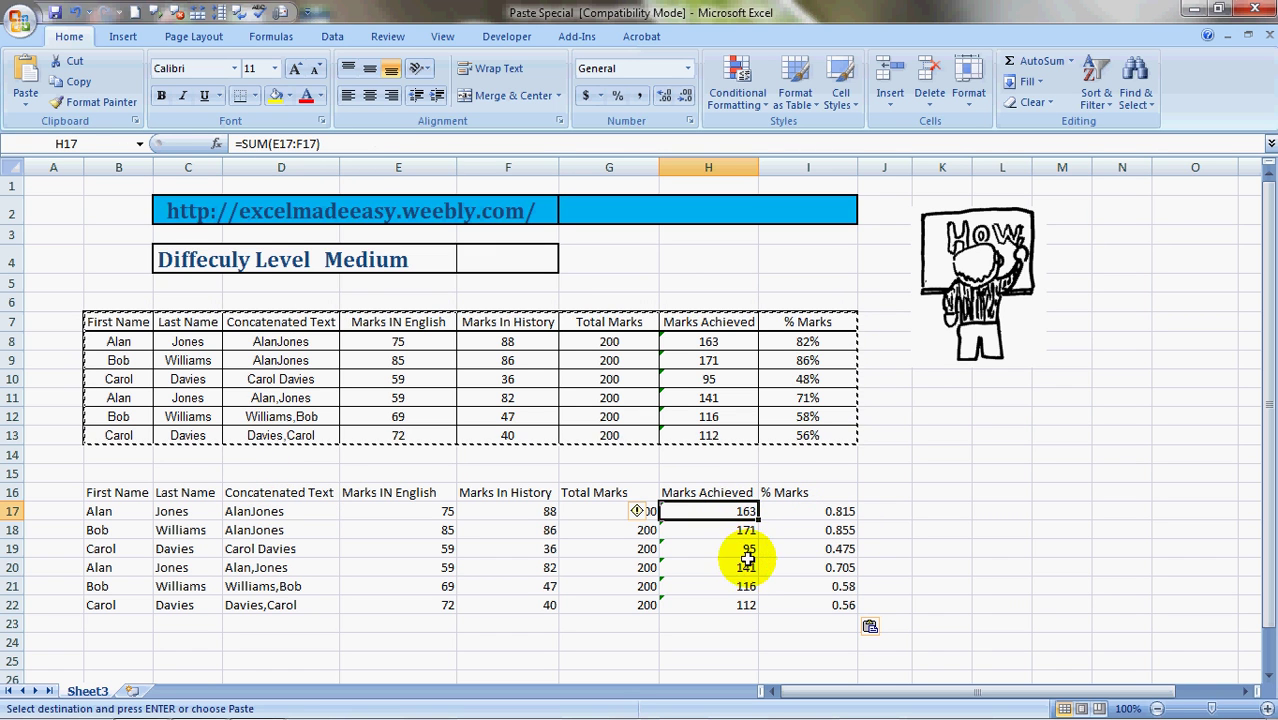
click(748, 560)
click(820, 548)
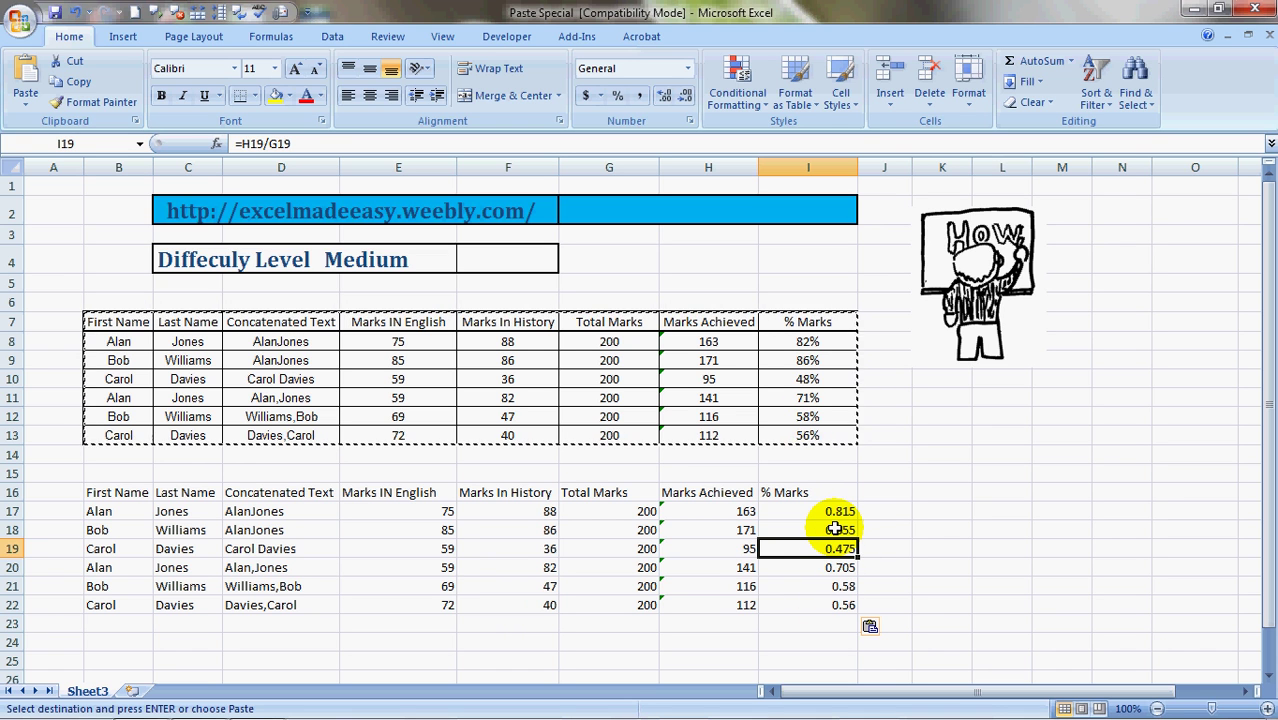
Step: Paste the copied table into rows 16–22 with Paste Special Values
key(ctrl+a)
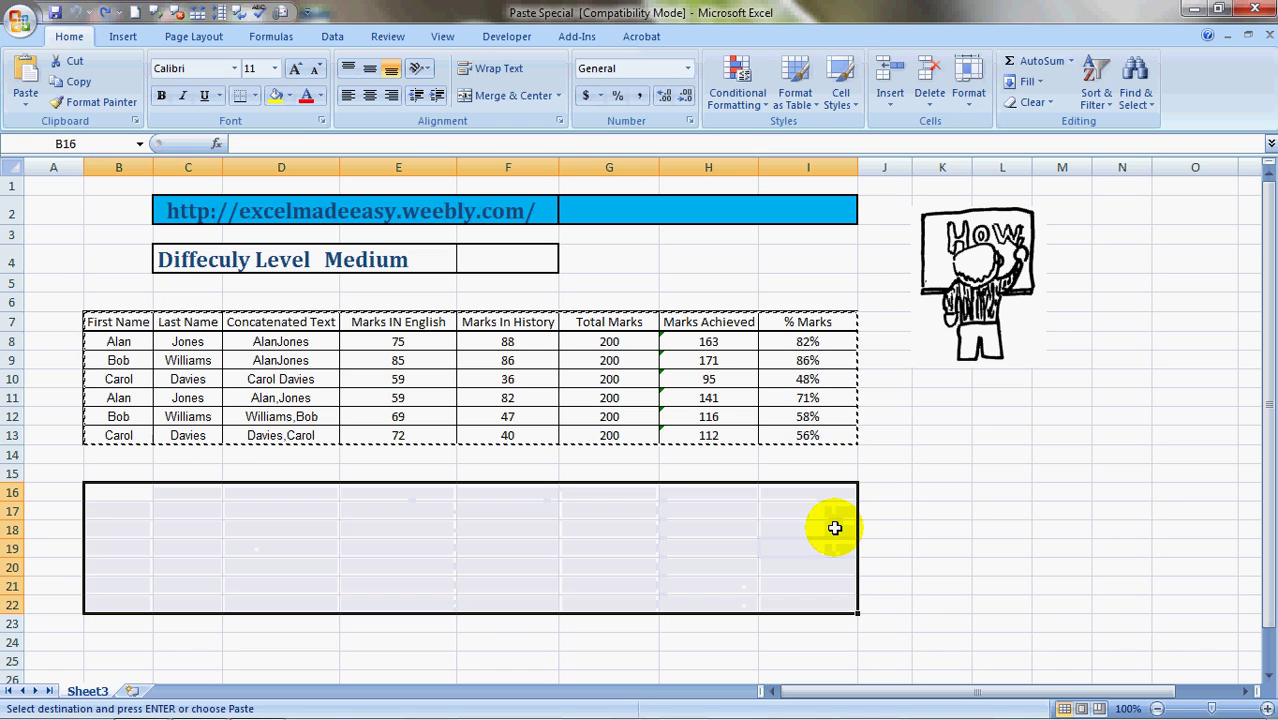
right_click(424, 539)
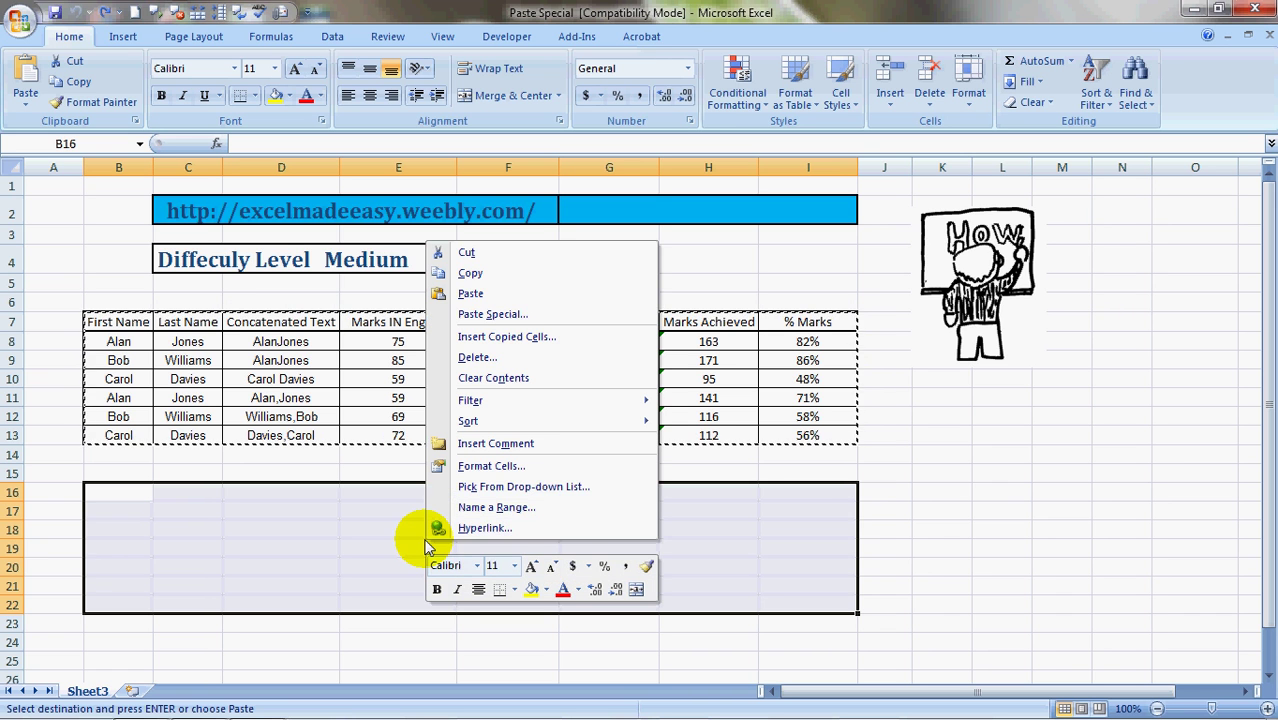
click(476, 316)
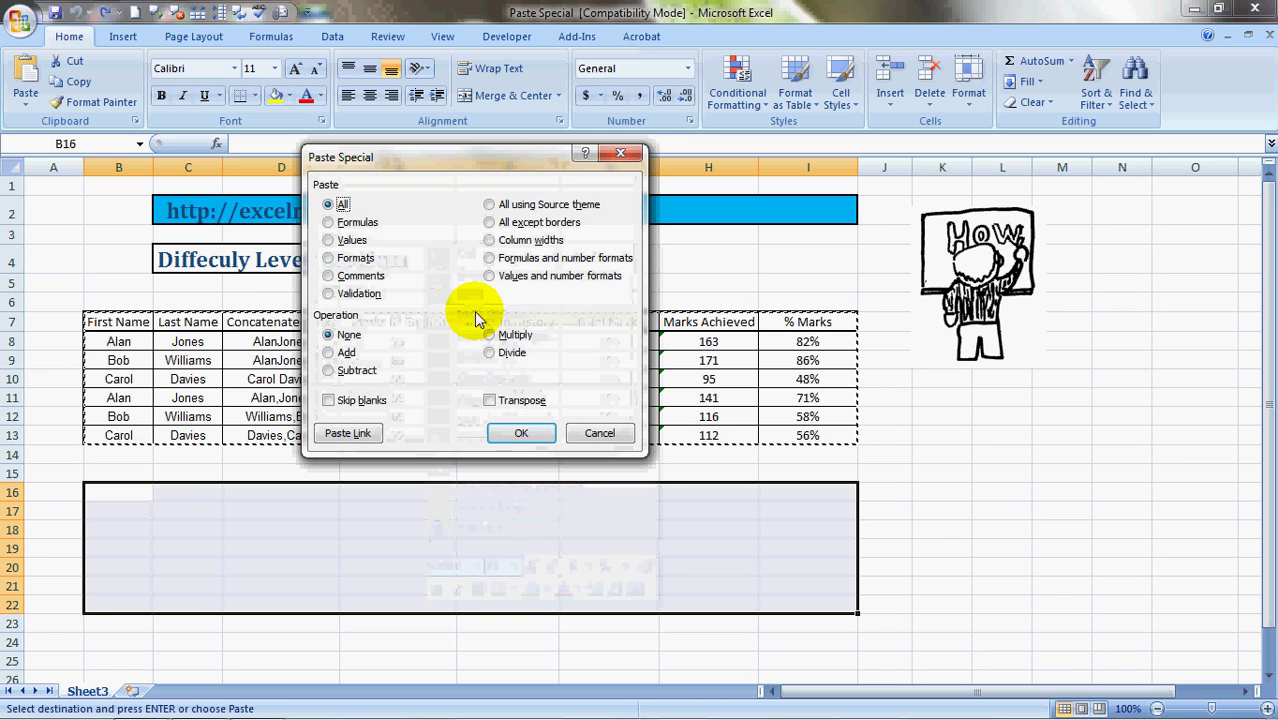
click(330, 241)
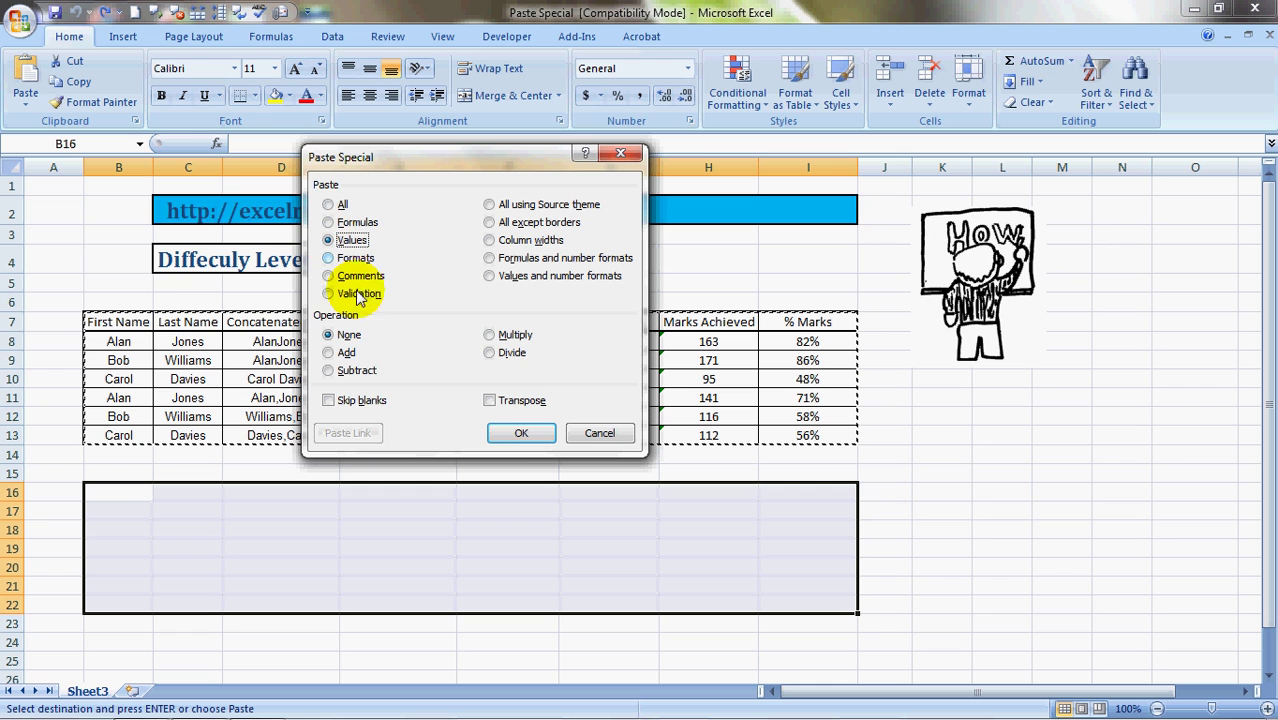
click(522, 436)
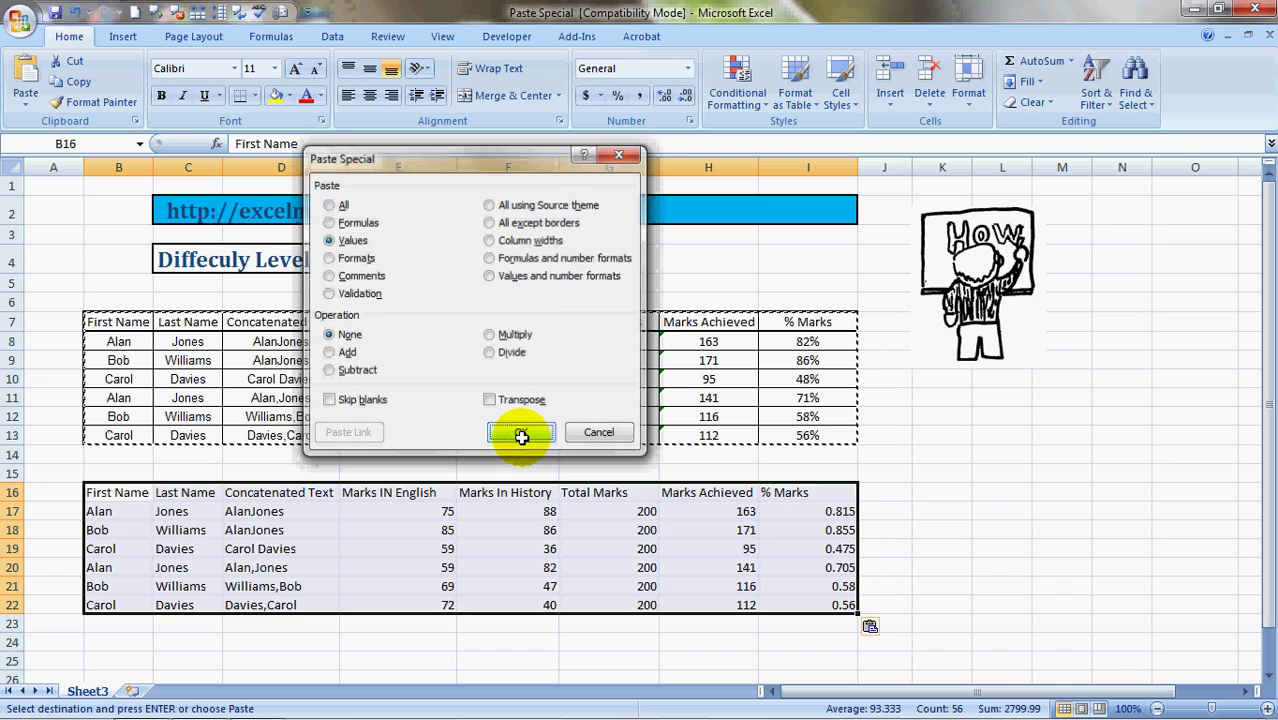
click(640, 548)
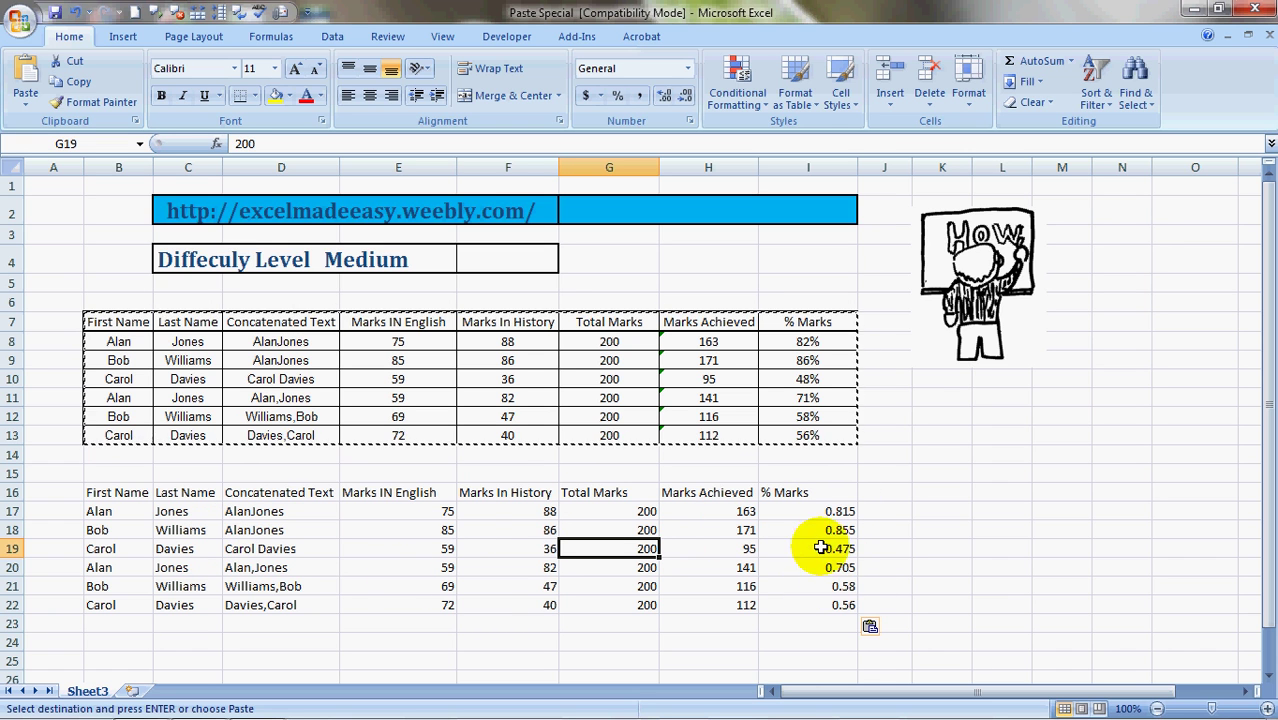
click(248, 511)
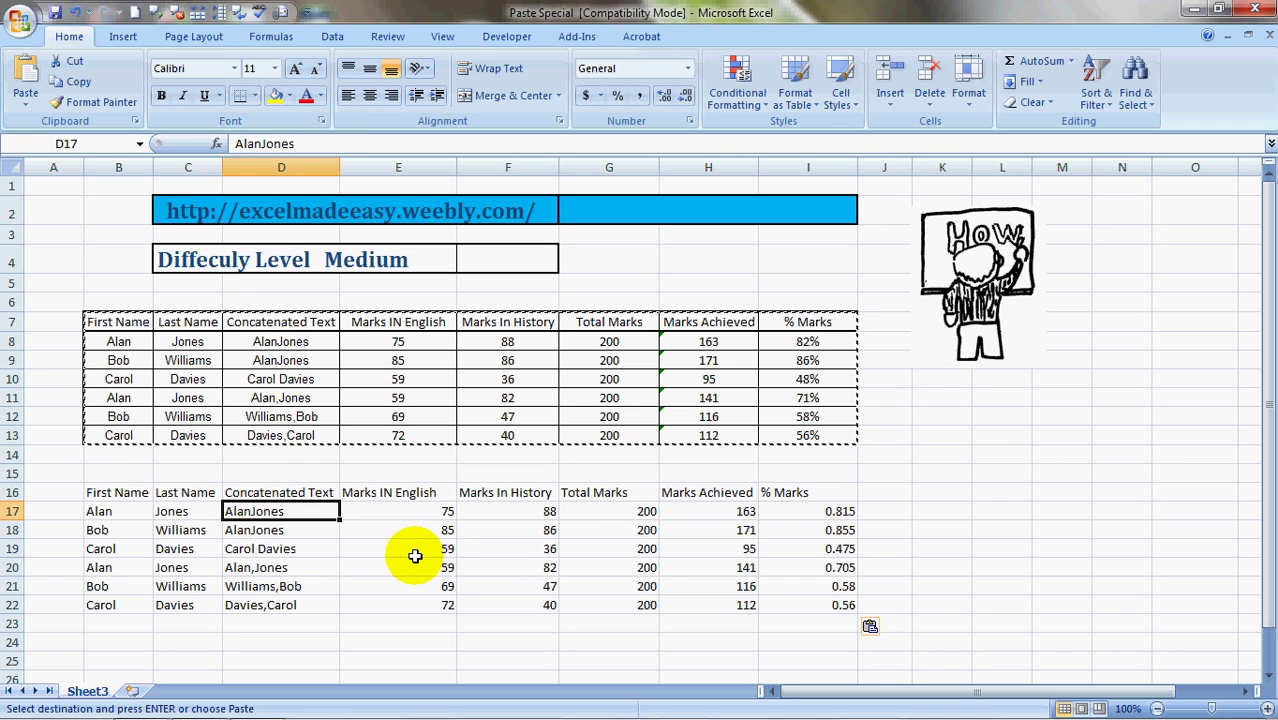
click(748, 511)
click(740, 567)
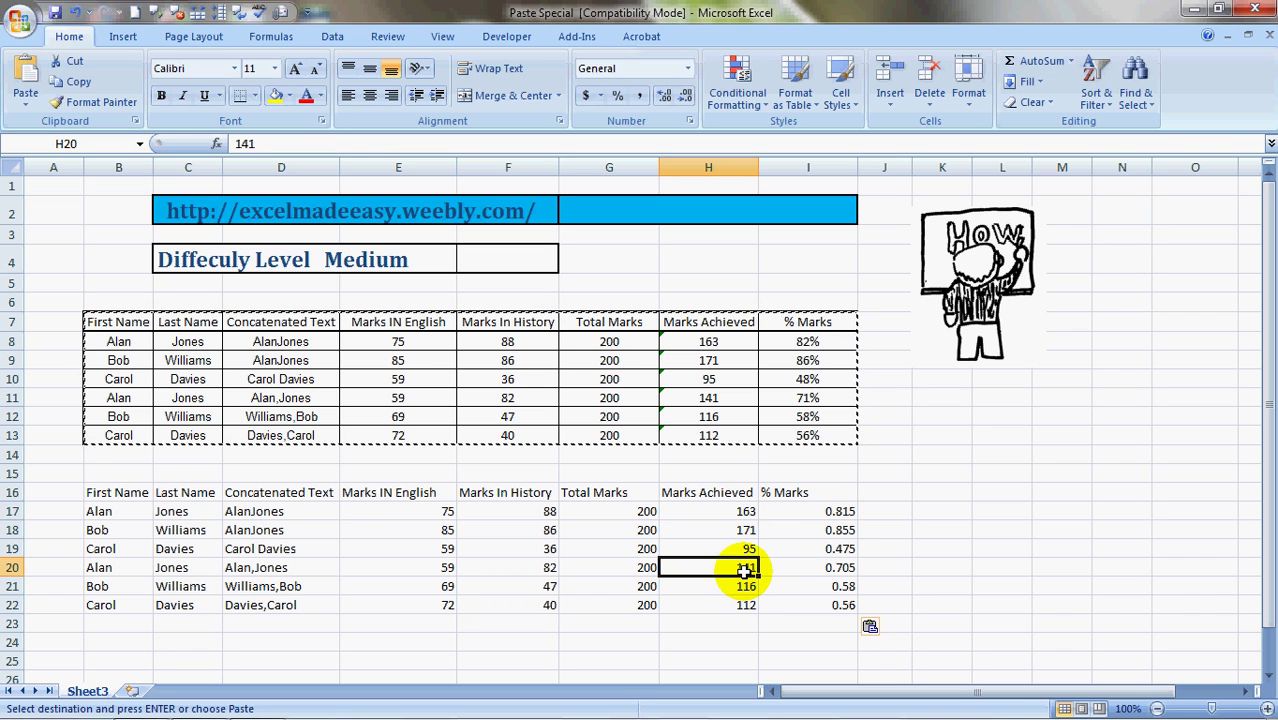
Step: Undo the values paste and paste only the table's formats into rows 16–22
key(ctrl+z)
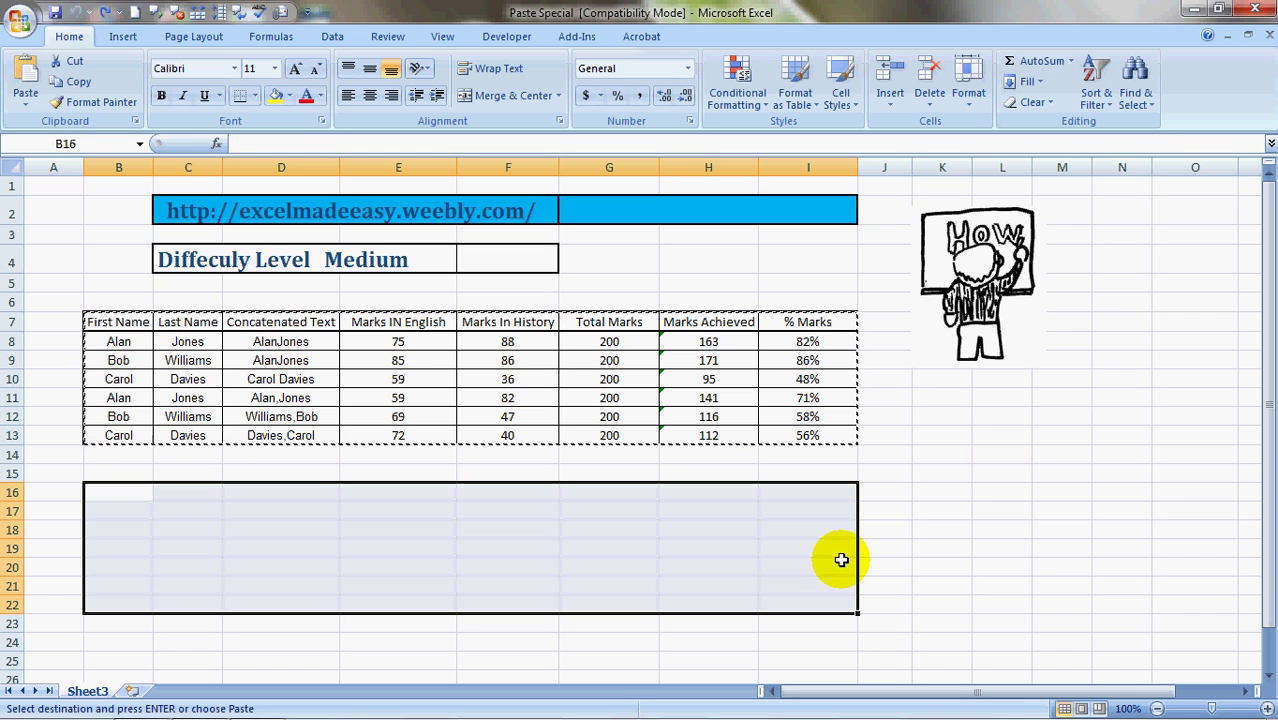
right_click(420, 506)
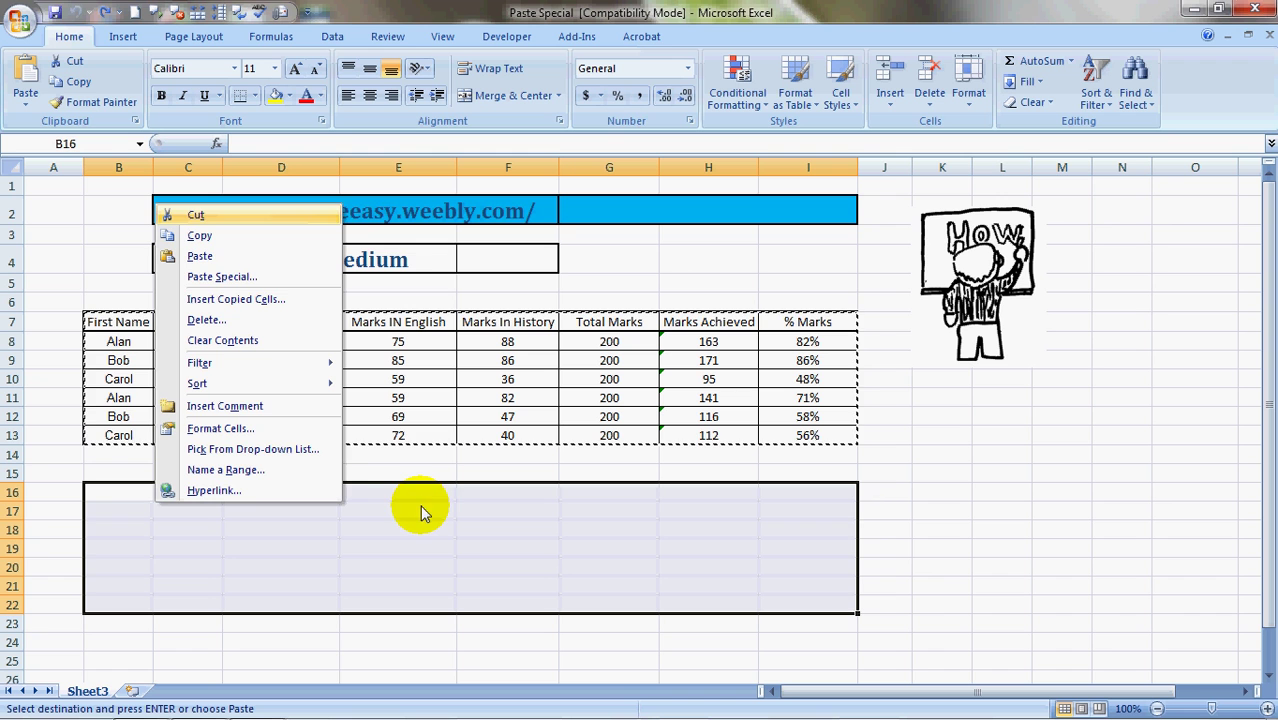
click(318, 275)
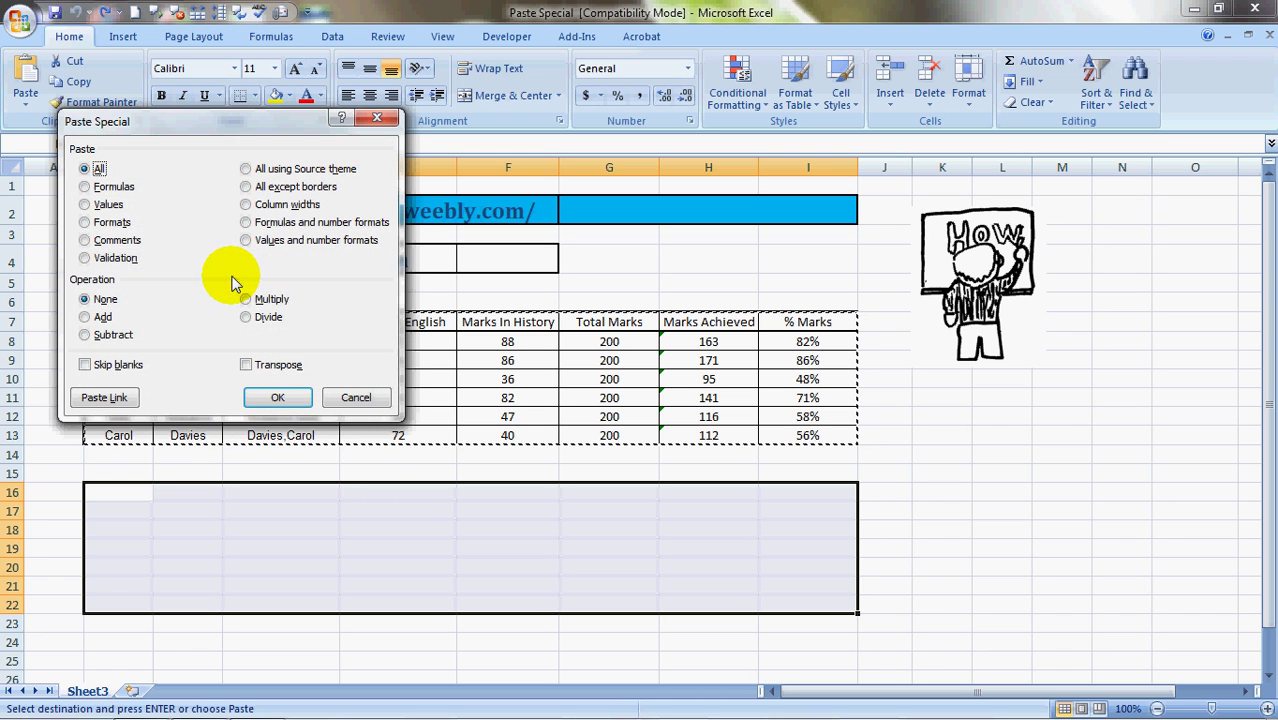
click(98, 226)
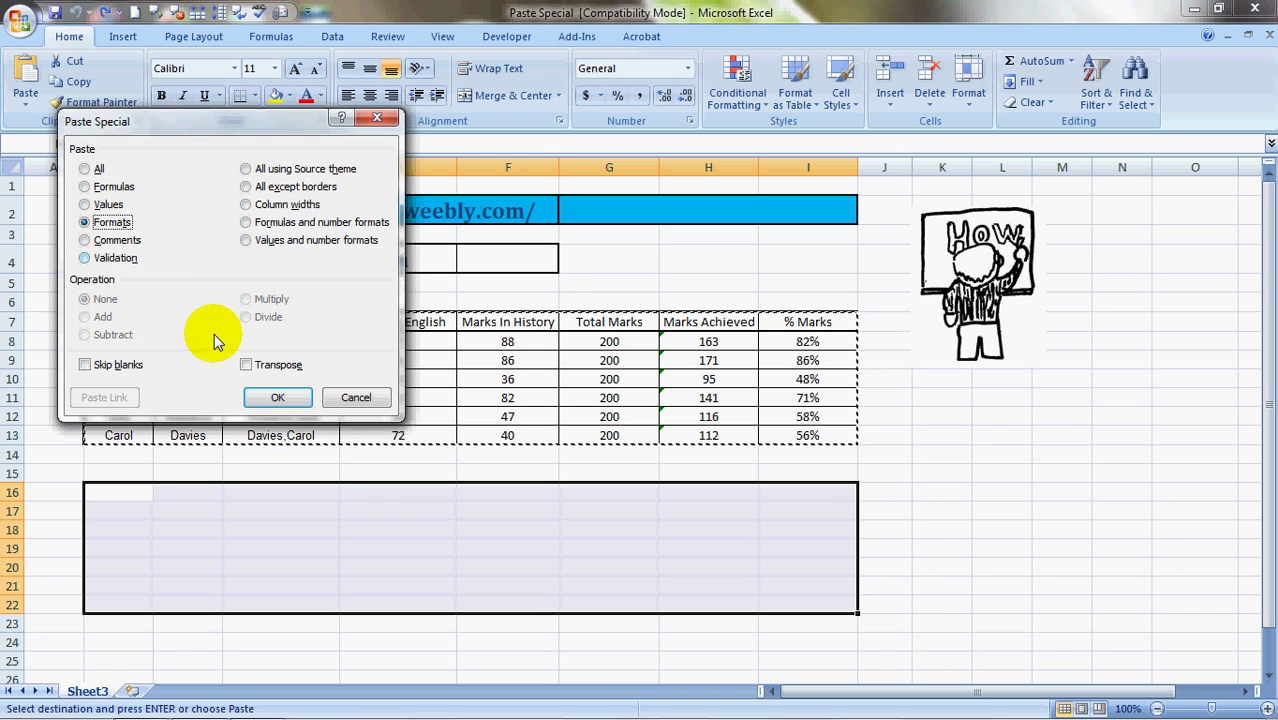
click(278, 399)
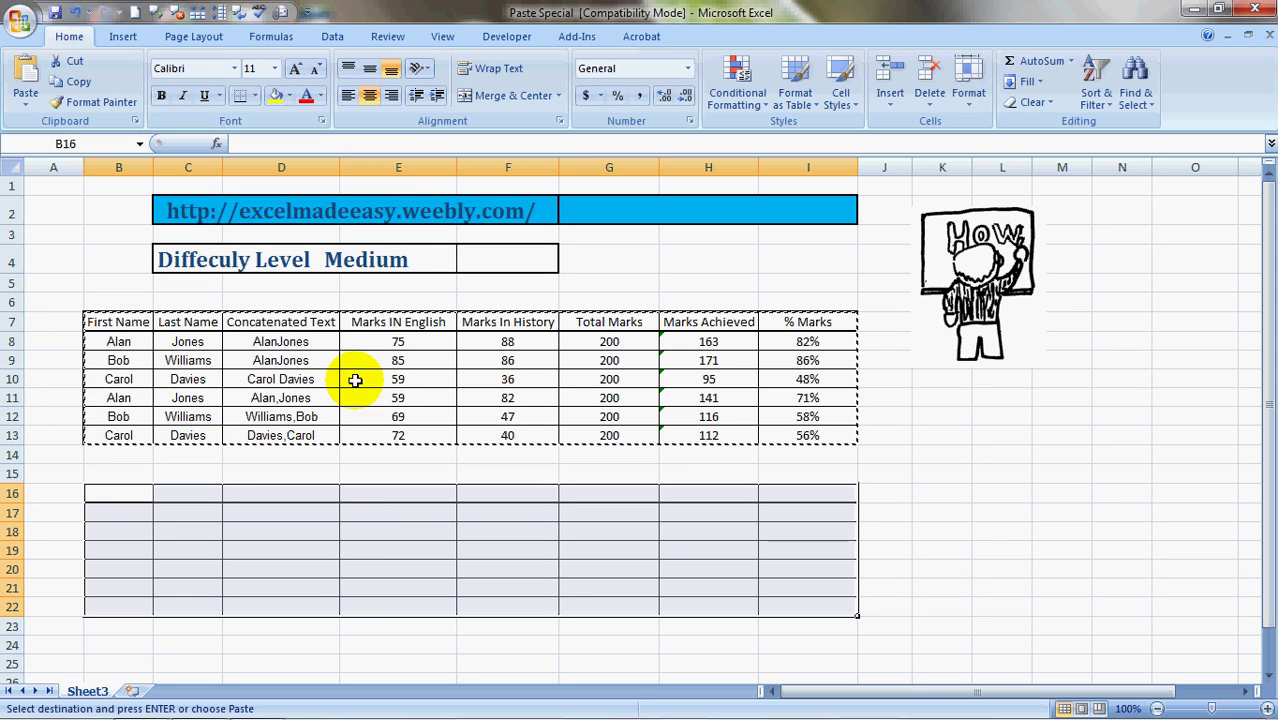
Step: Inspect the pasted borders at B16, then undo the formats paste
click(386, 528)
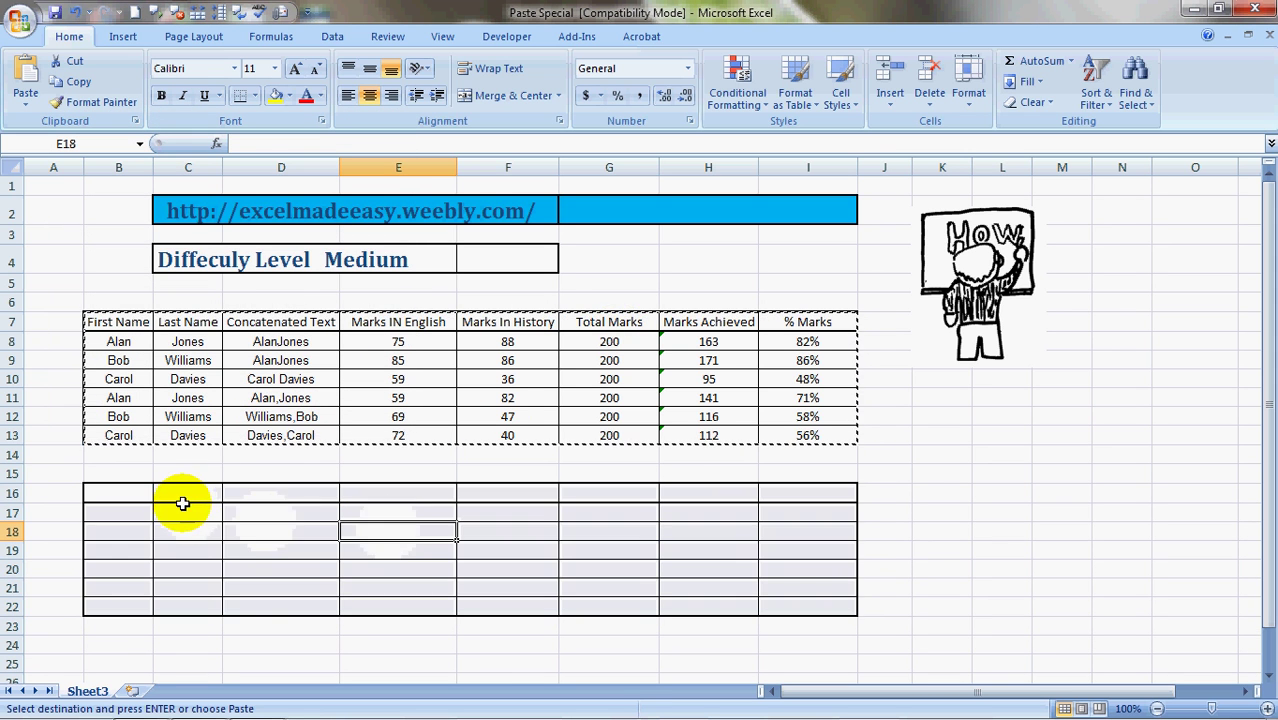
click(130, 489)
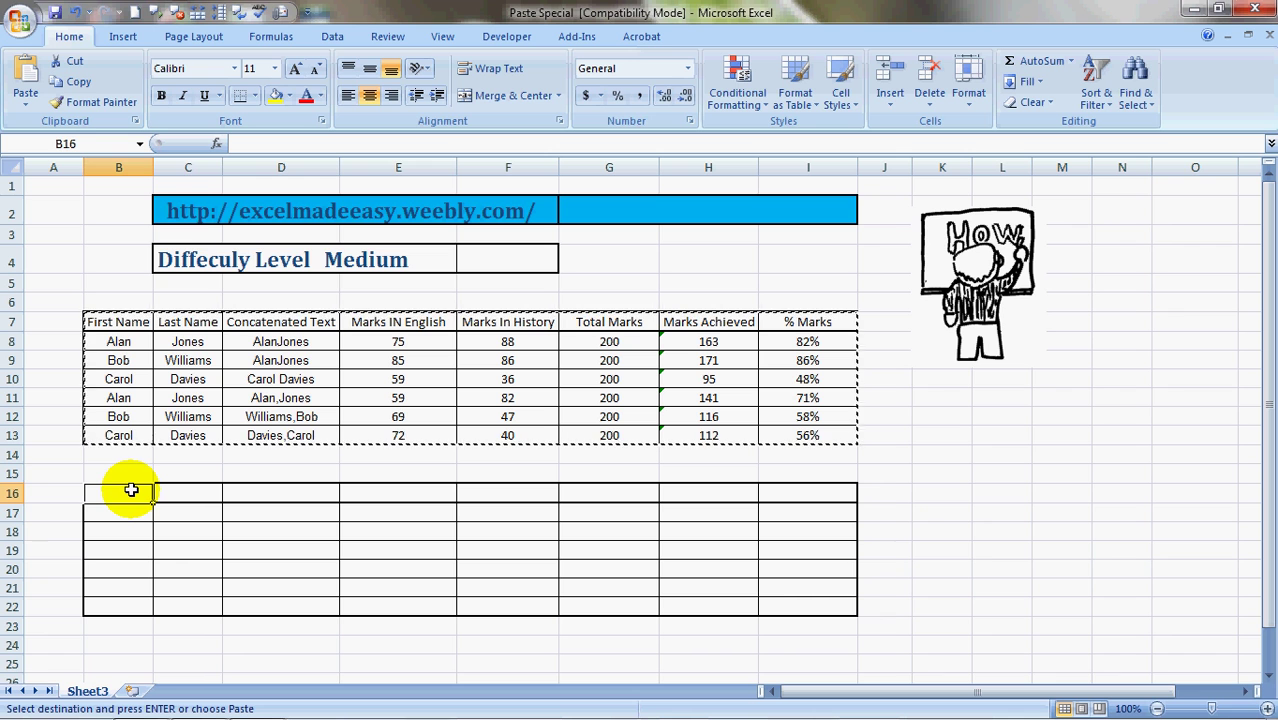
key(ctrl+z)
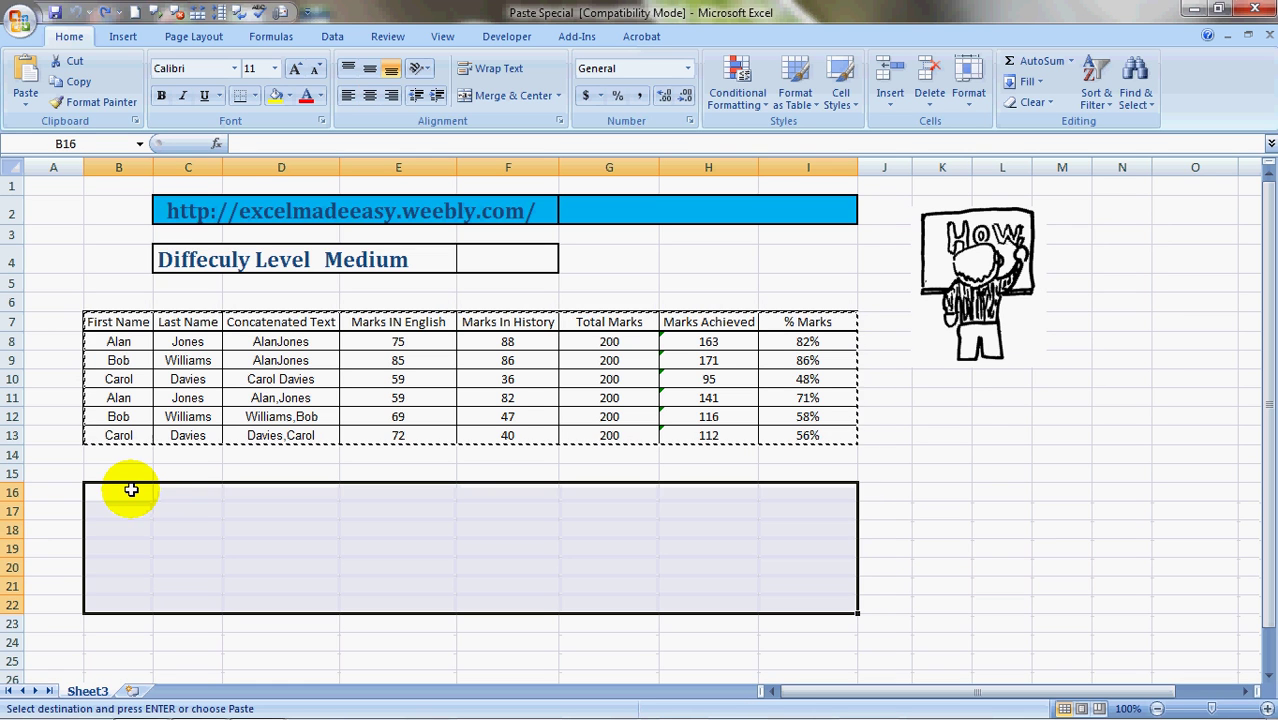
Step: Paste Special only comments starting at cell C11
click(212, 397)
right_click(214, 397)
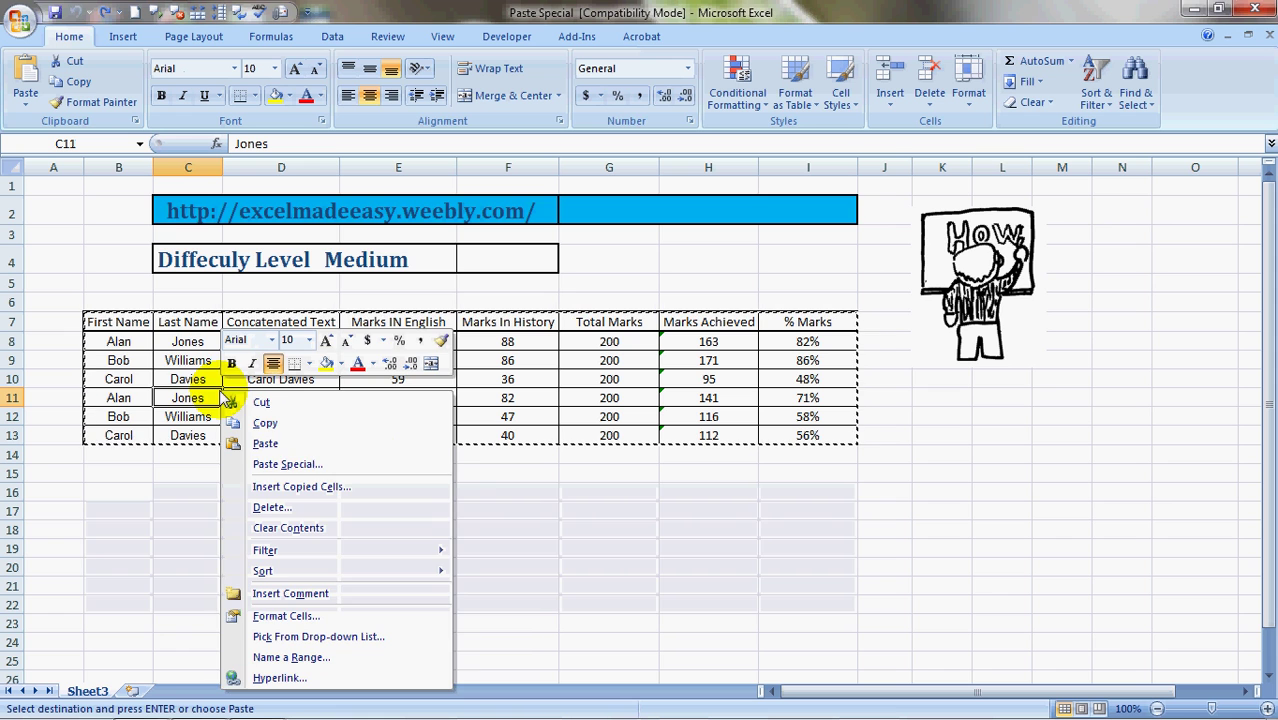
click(273, 466)
click(137, 430)
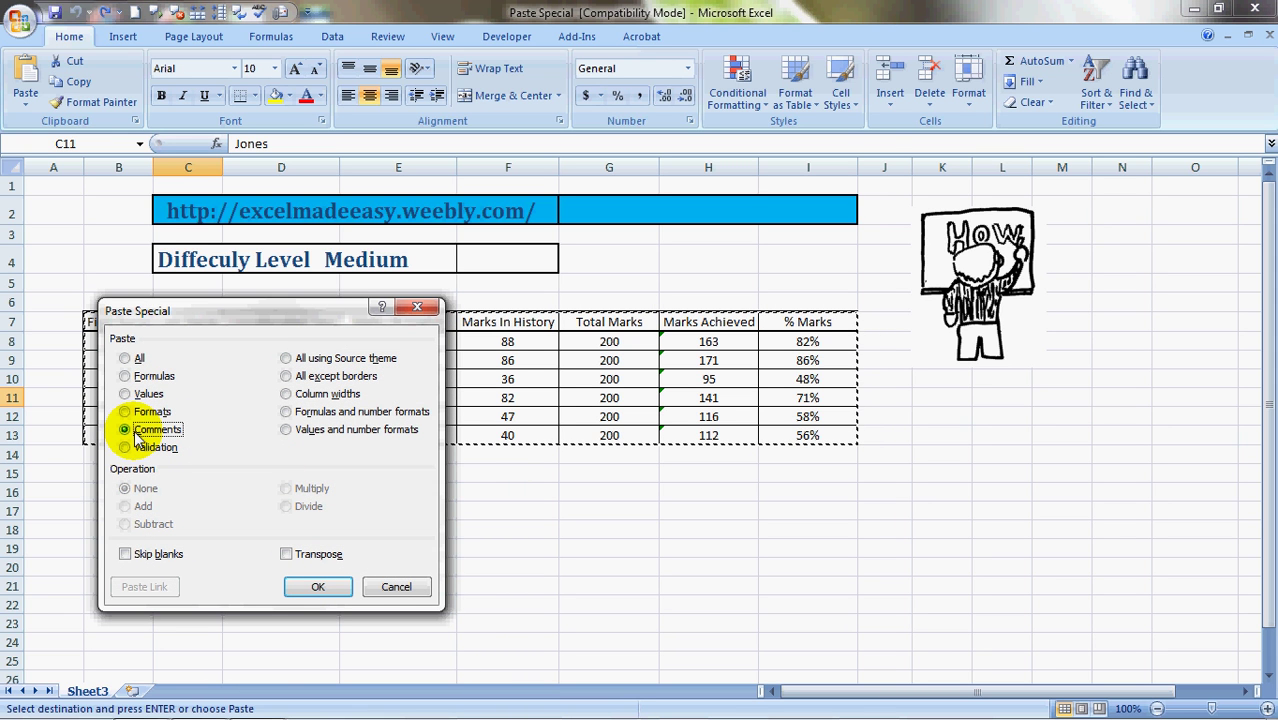
click(318, 586)
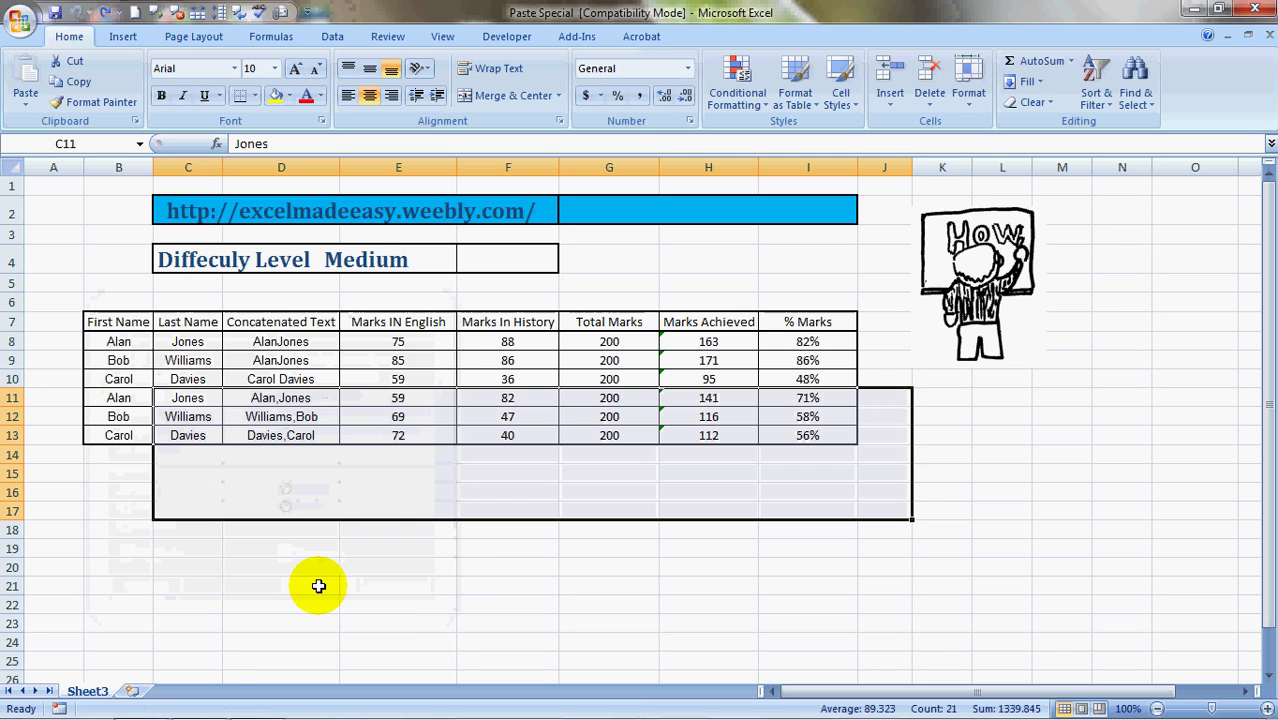
Step: Move to H9 and add a comment reading "Too Good" to Bob's Marks Achieved
click(130, 562)
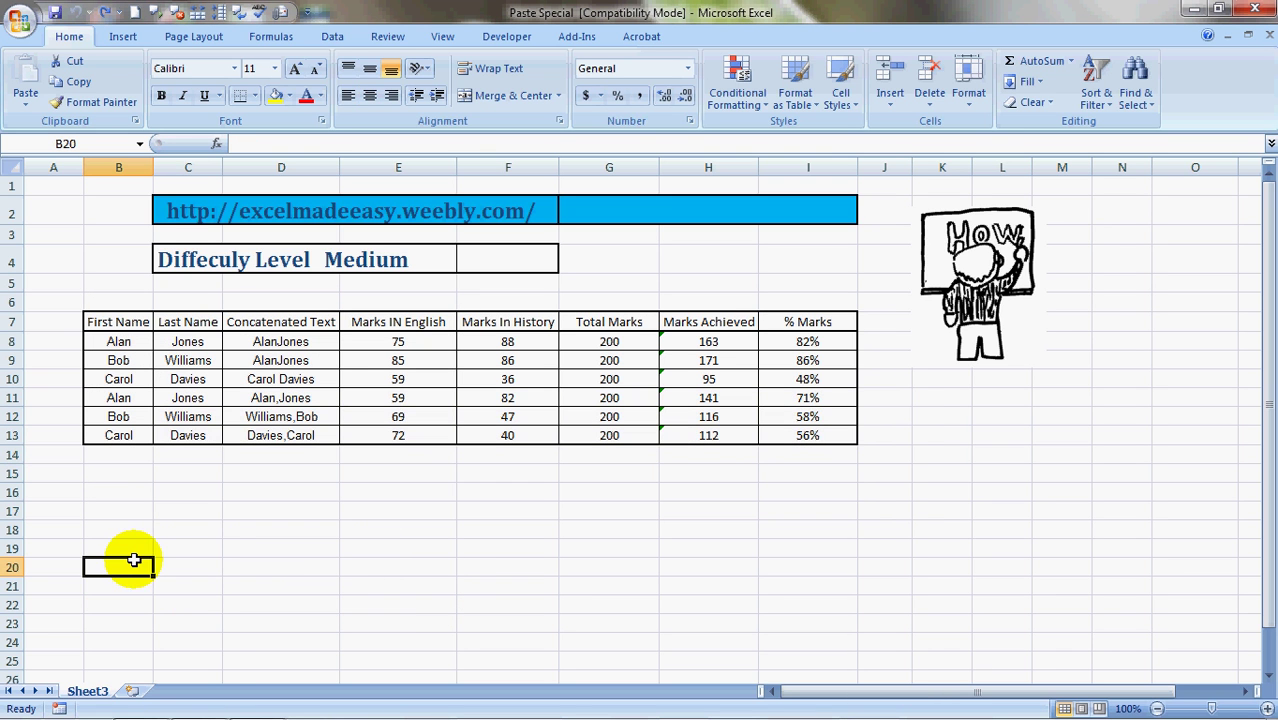
click(128, 527)
right_click(128, 524)
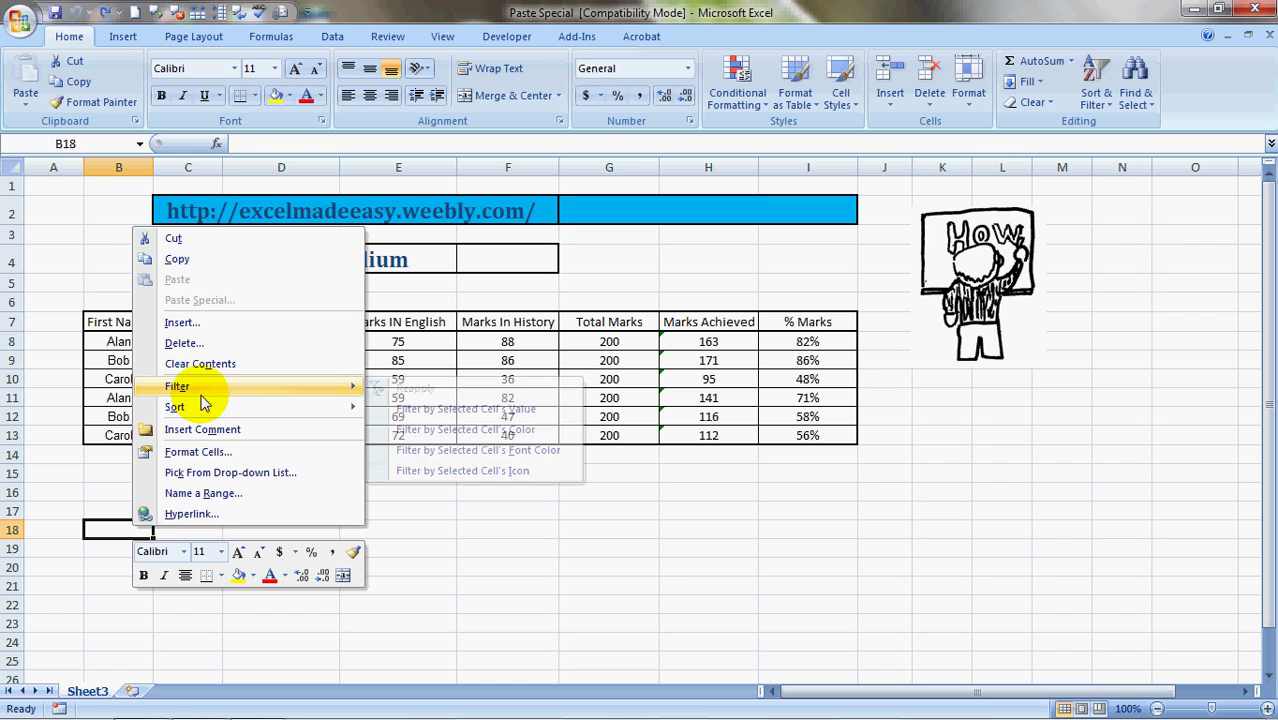
key(Escape)
key(Right)
key(Right)
key(Right)
key(Up)
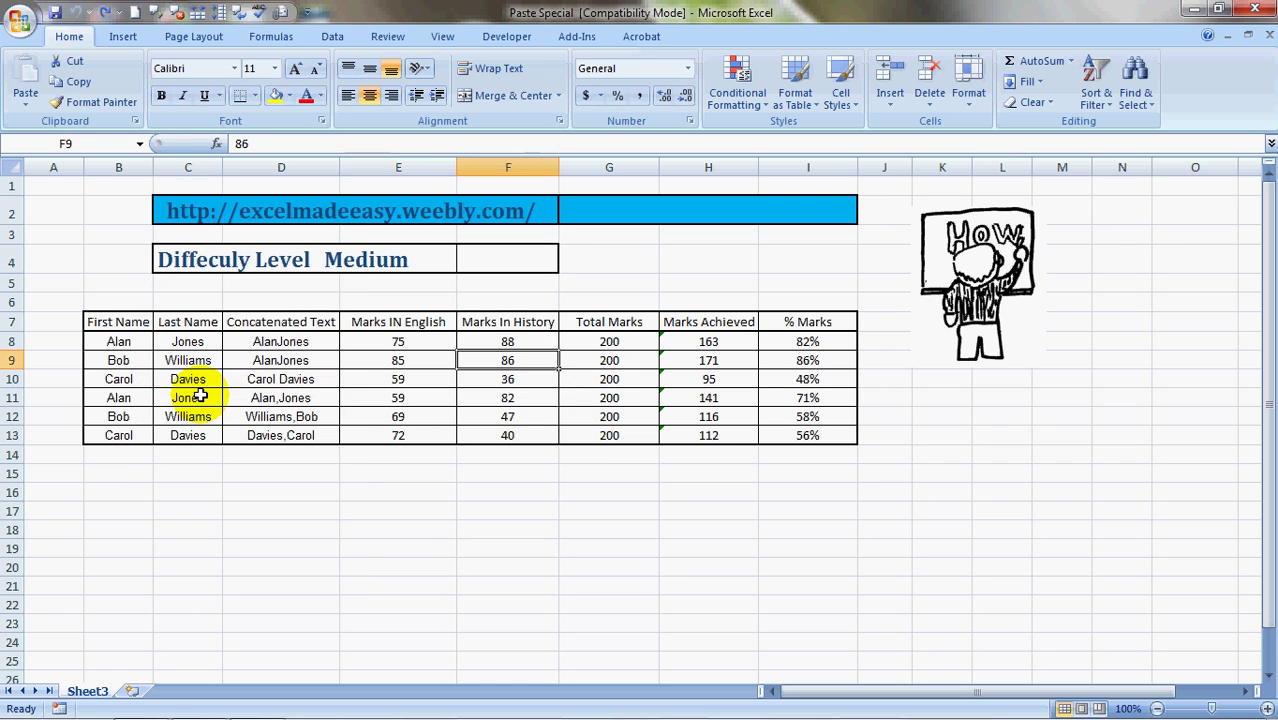
key(Right)
key(Right)
key(Right)
key(Left)
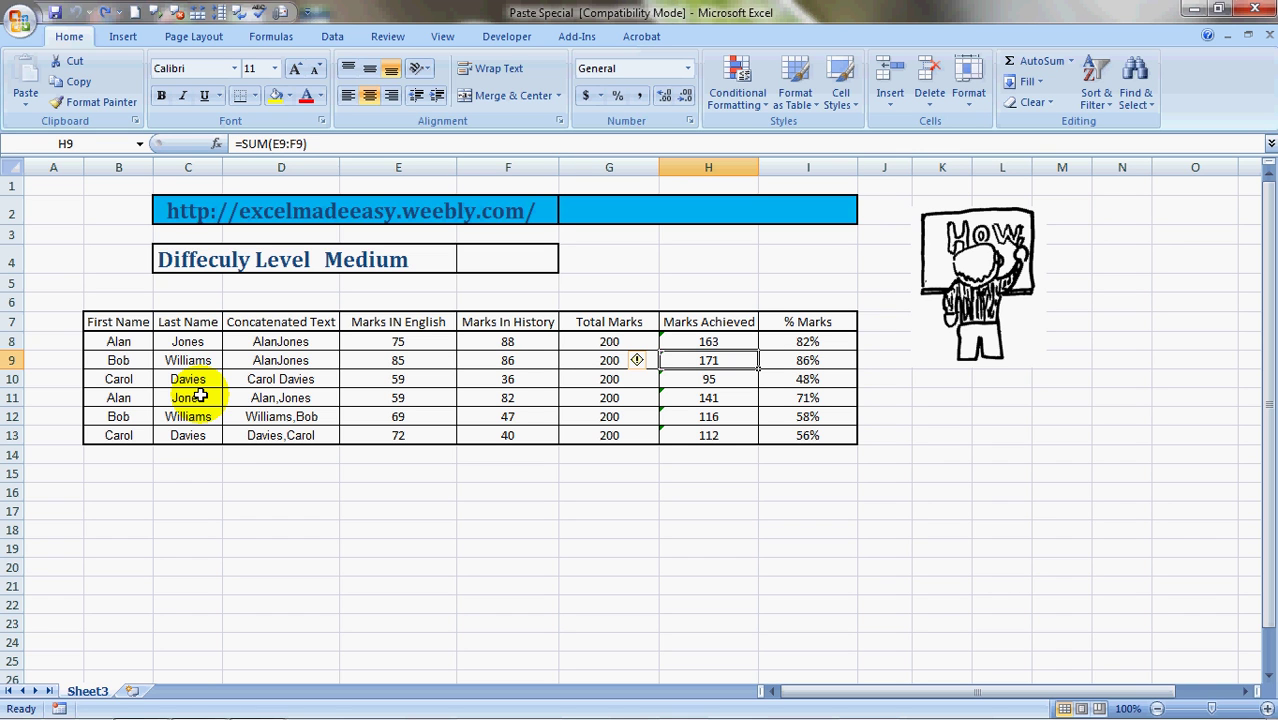
key(shift+F10)
key(m)
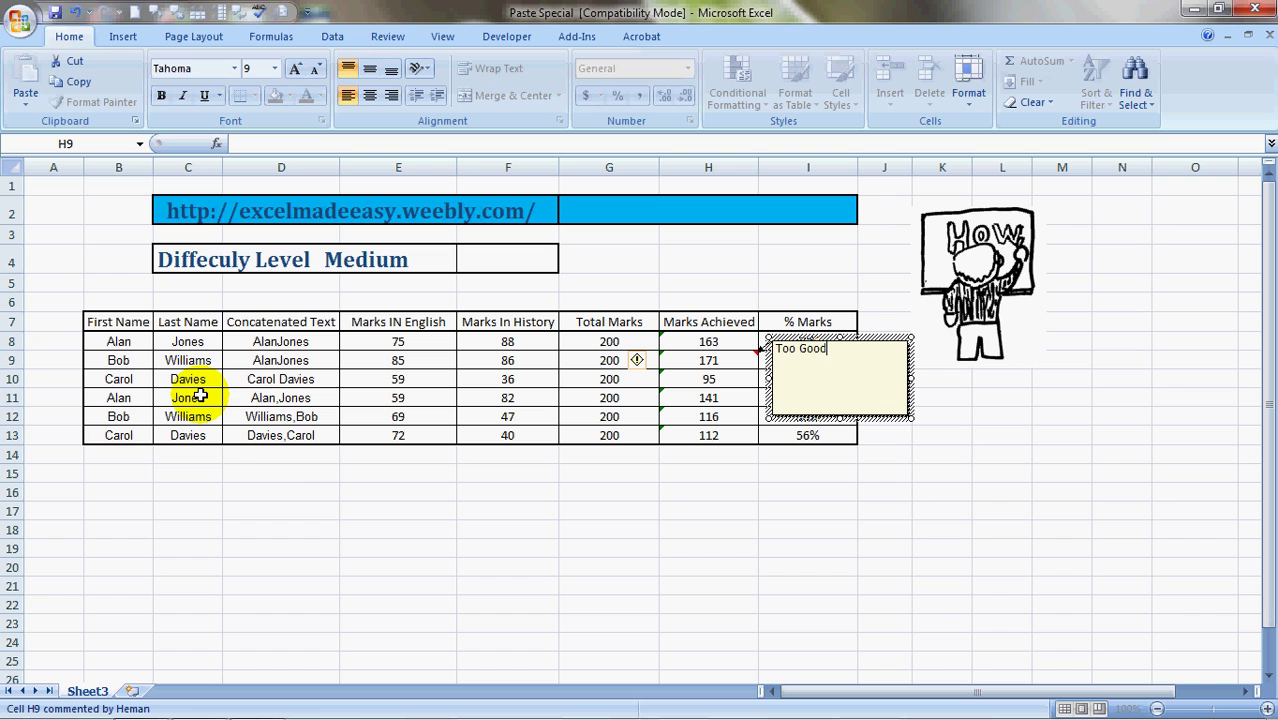
key(Escape)
key(Escape)
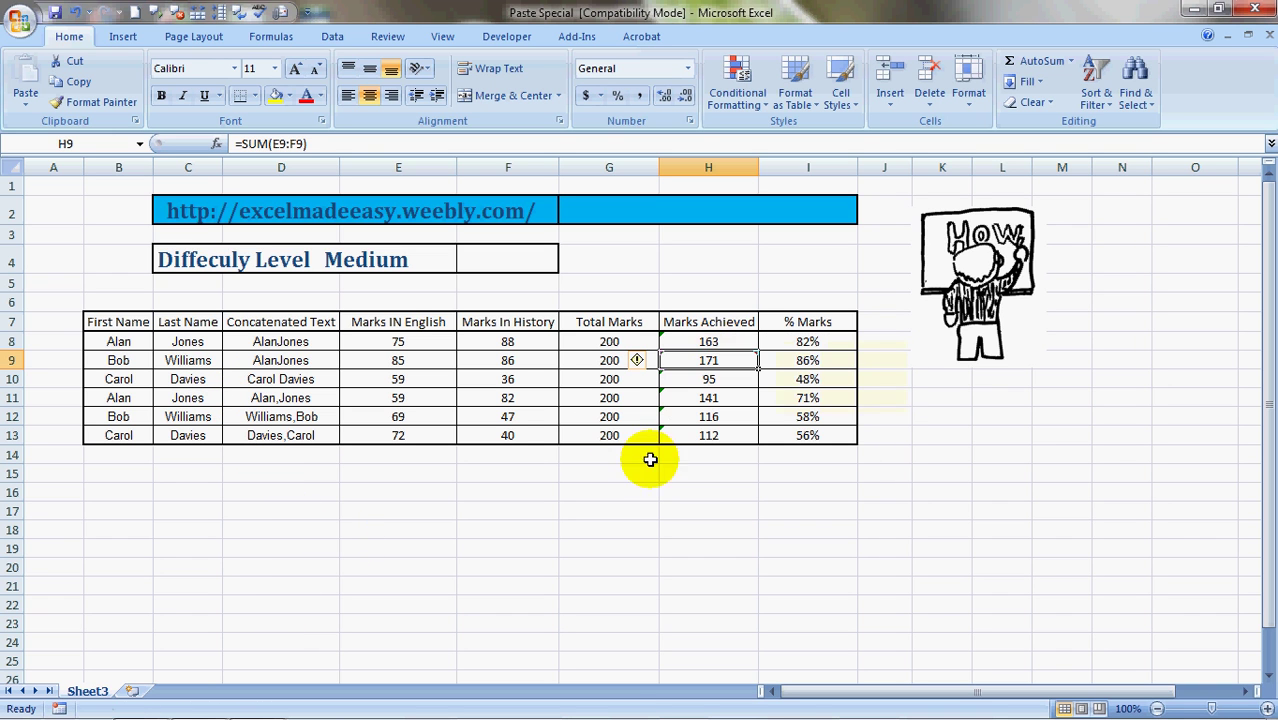
Step: Select the marks table from B7 with keyboard shortcuts and copy it
click(554, 563)
key(Left)
key(Left)
key(Left)
key(Left)
key(Up)
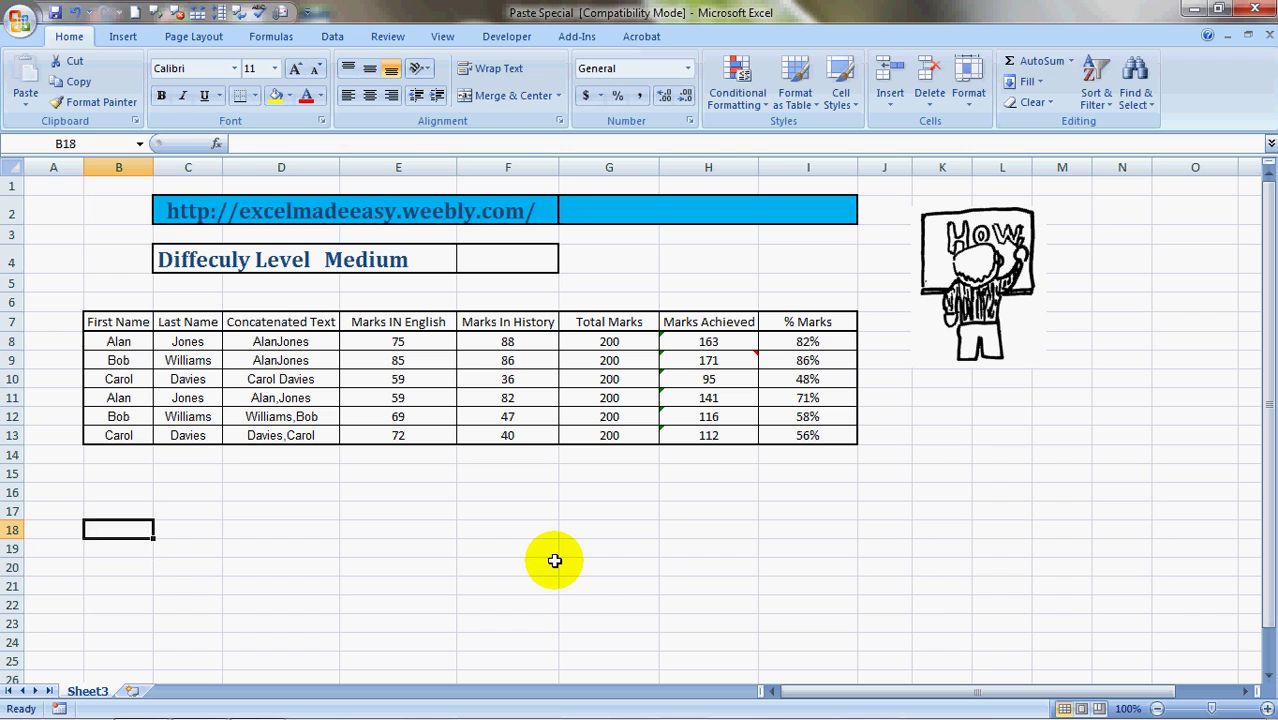
key(ctrl+Up)
key(ctrl+Up)
key(shift+Down)
key(shift+Down)
key(shift+Down)
key(shift+Down)
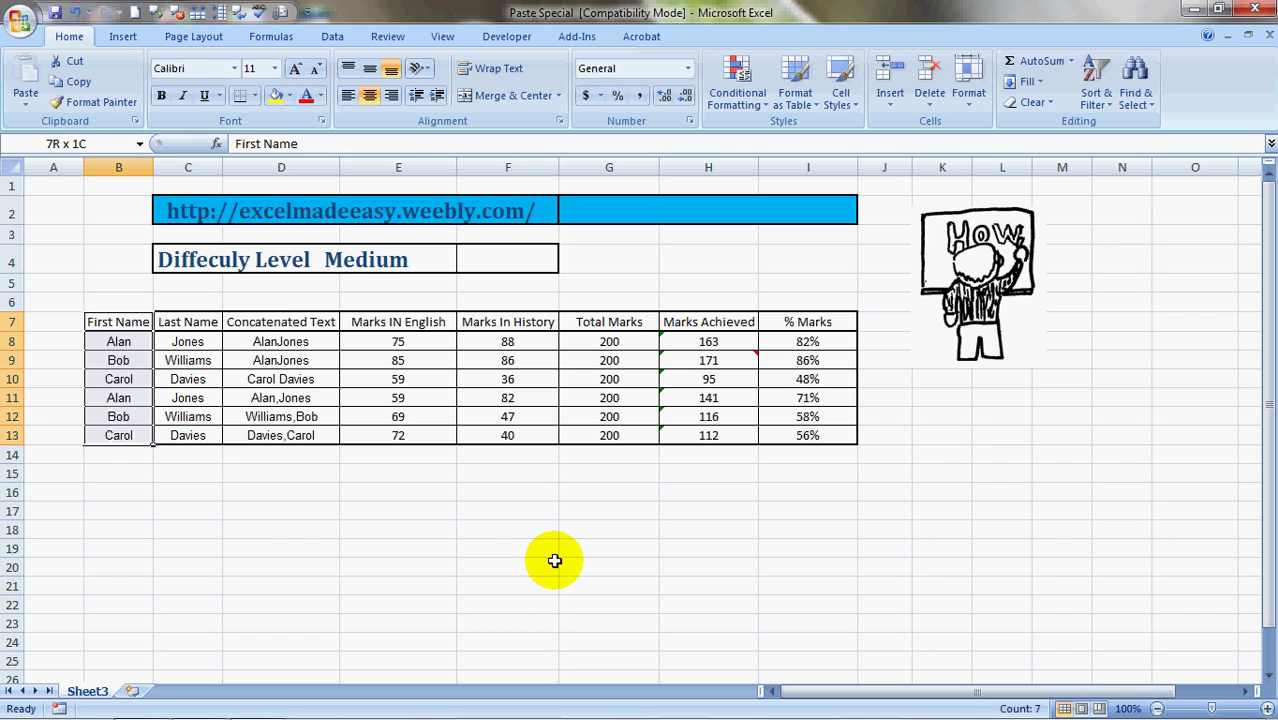
key(ctrl+shift+Right)
key(ctrl+c)
Step: Paste only comments at B16 and check the "Too Good" comment in H18
key(Down)
key(Down)
key(Down)
key(Down)
key(Down)
key(Down)
key(Down)
key(Down)
key(Down)
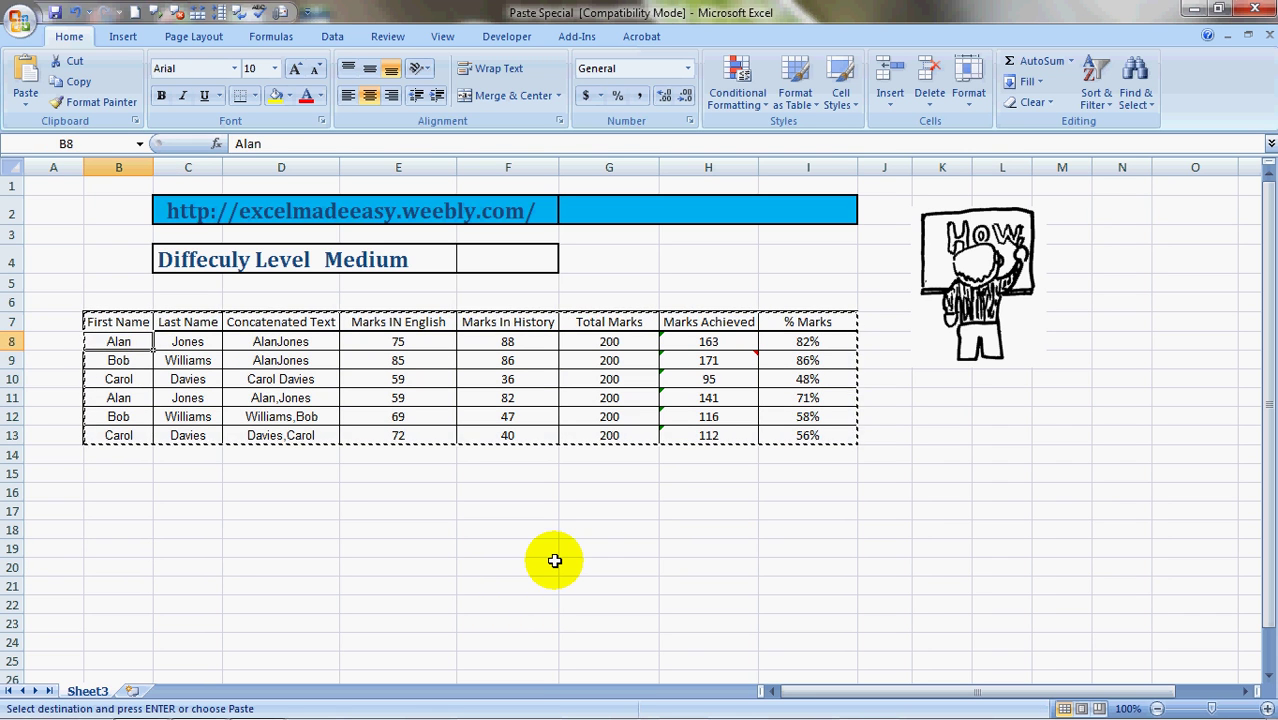
key(shift+F10)
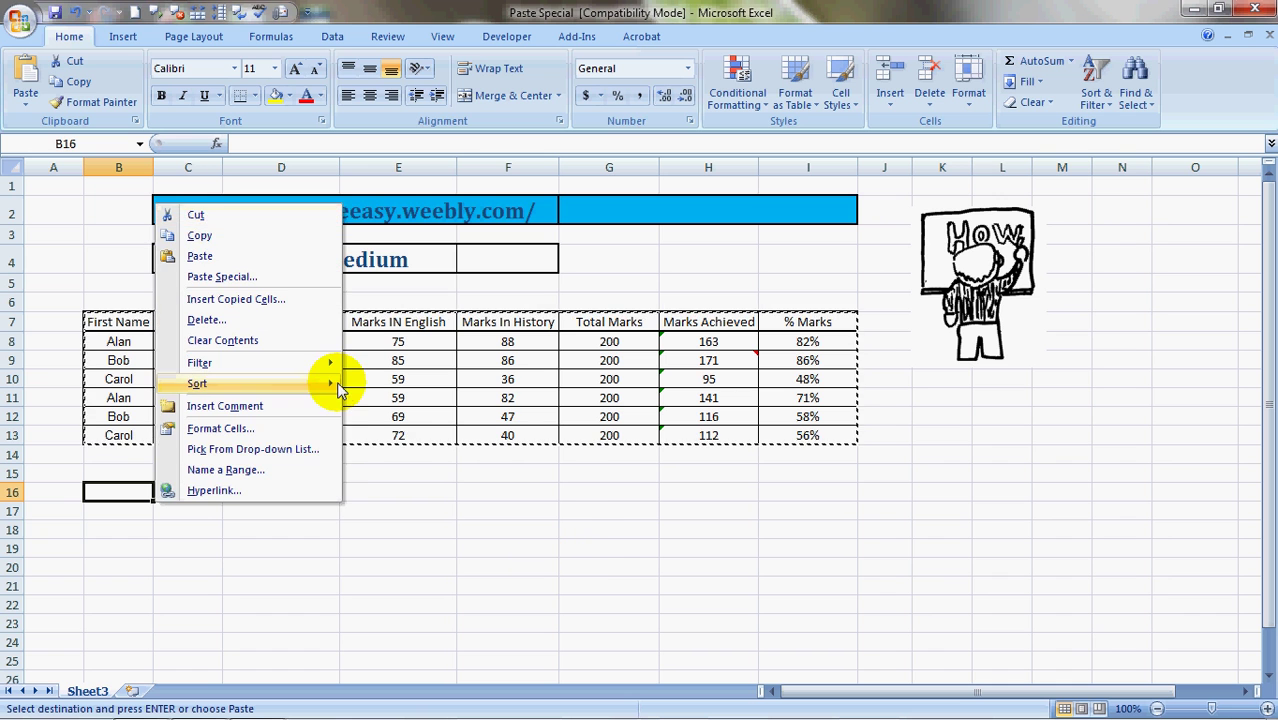
click(222, 276)
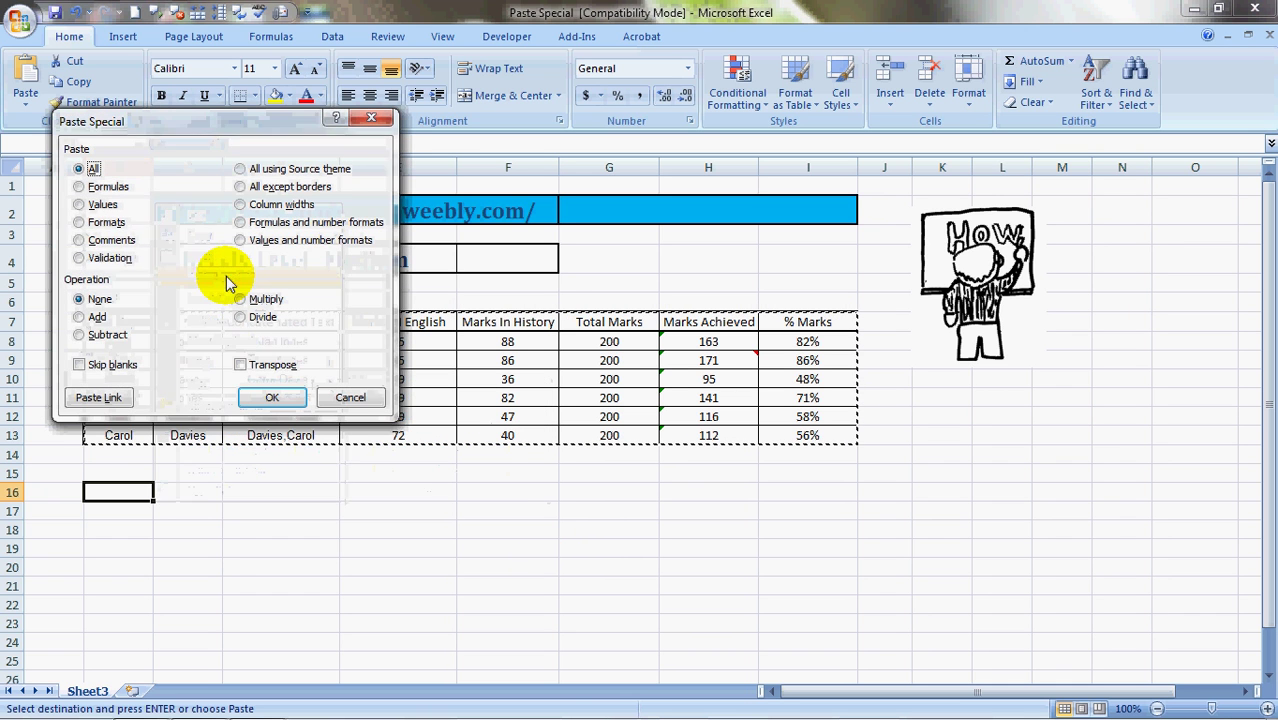
click(97, 241)
click(272, 398)
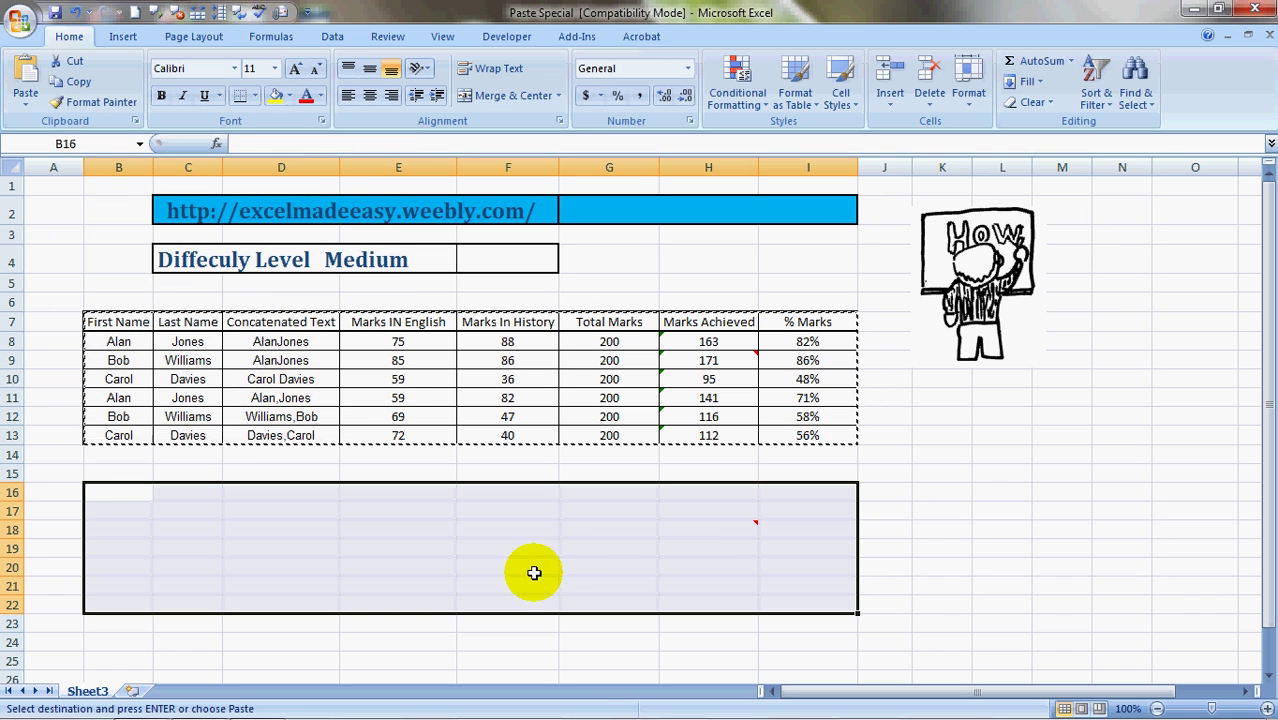
click(721, 532)
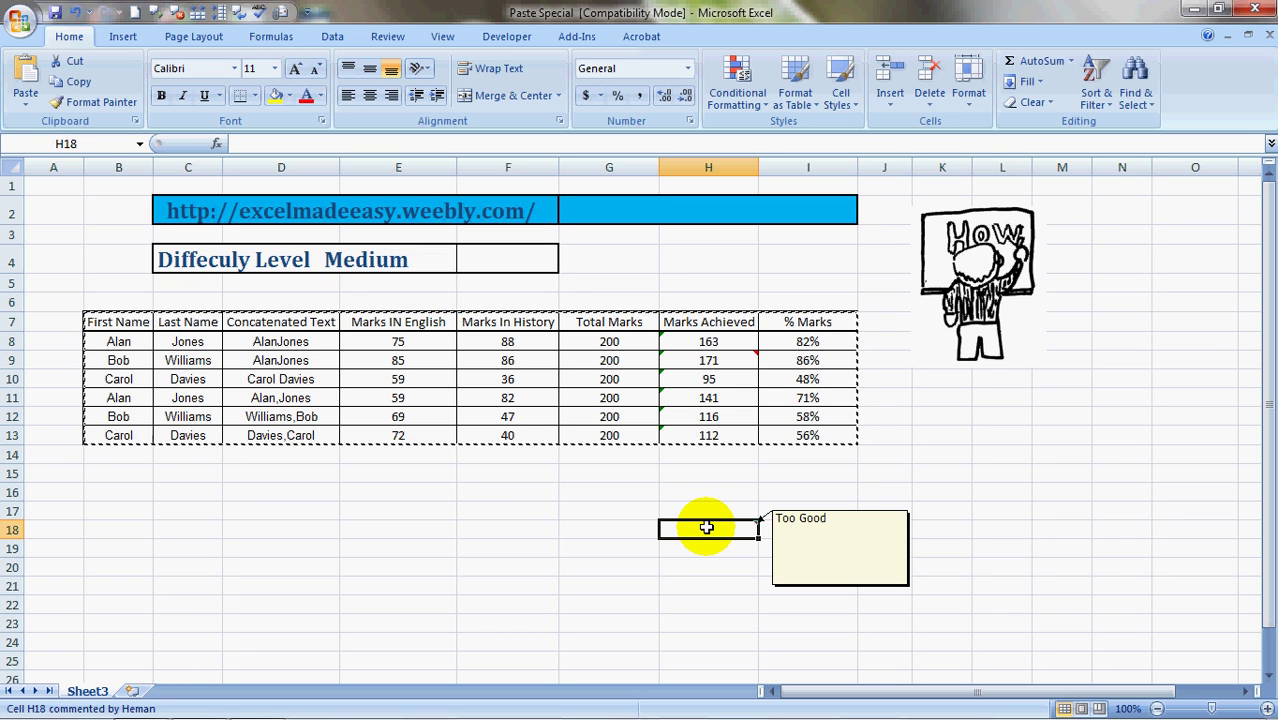
Step: Select B16:I22 and Paste Special only the table's Validation into it
drag(118, 492, 808, 604)
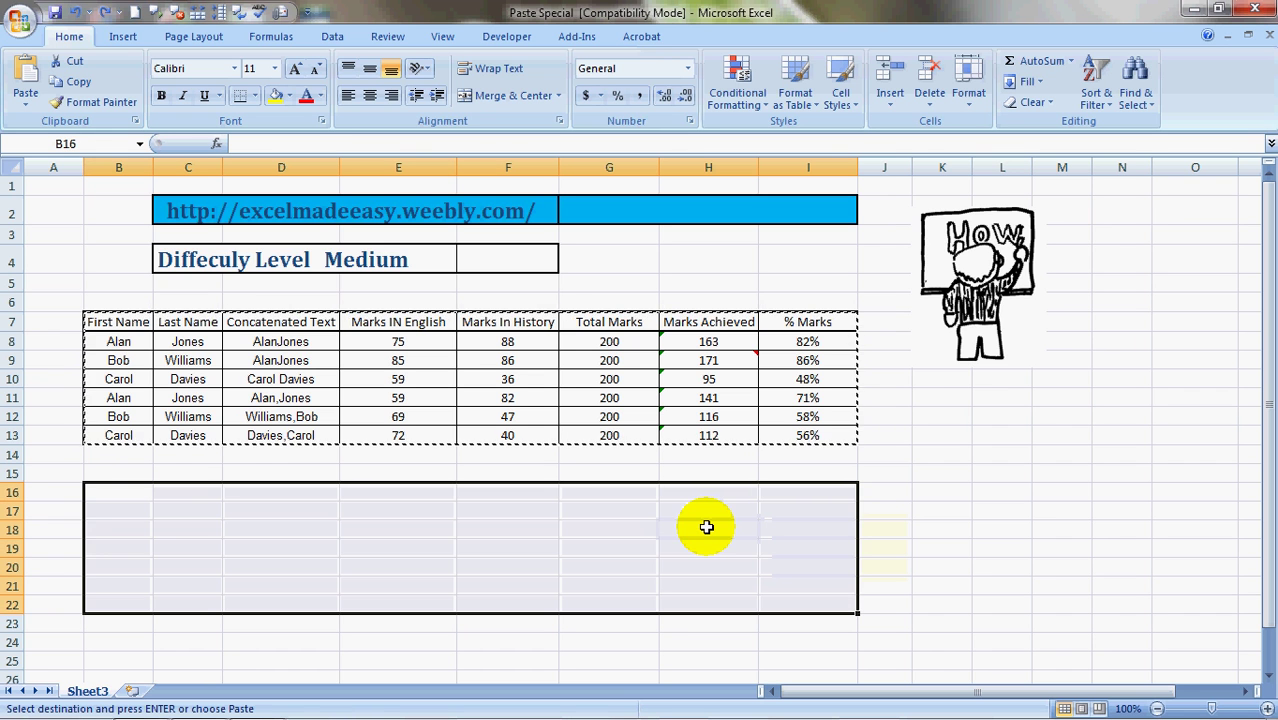
key(shift+F10)
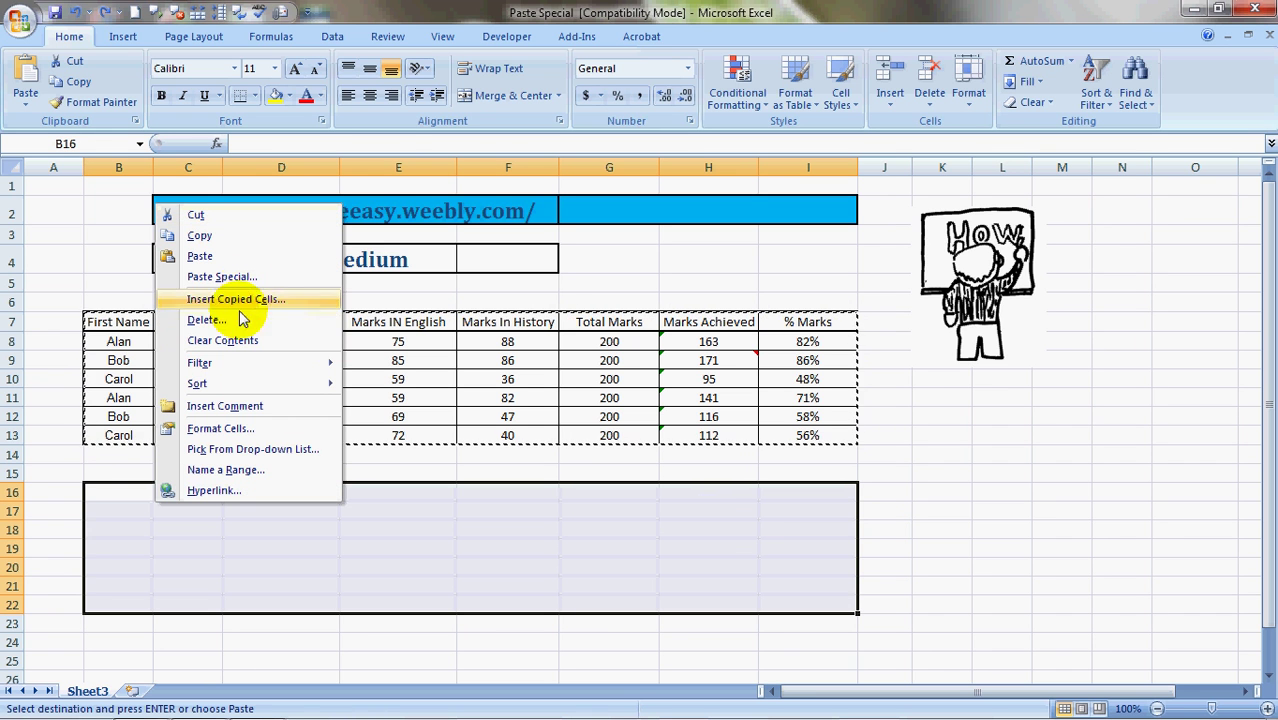
click(232, 276)
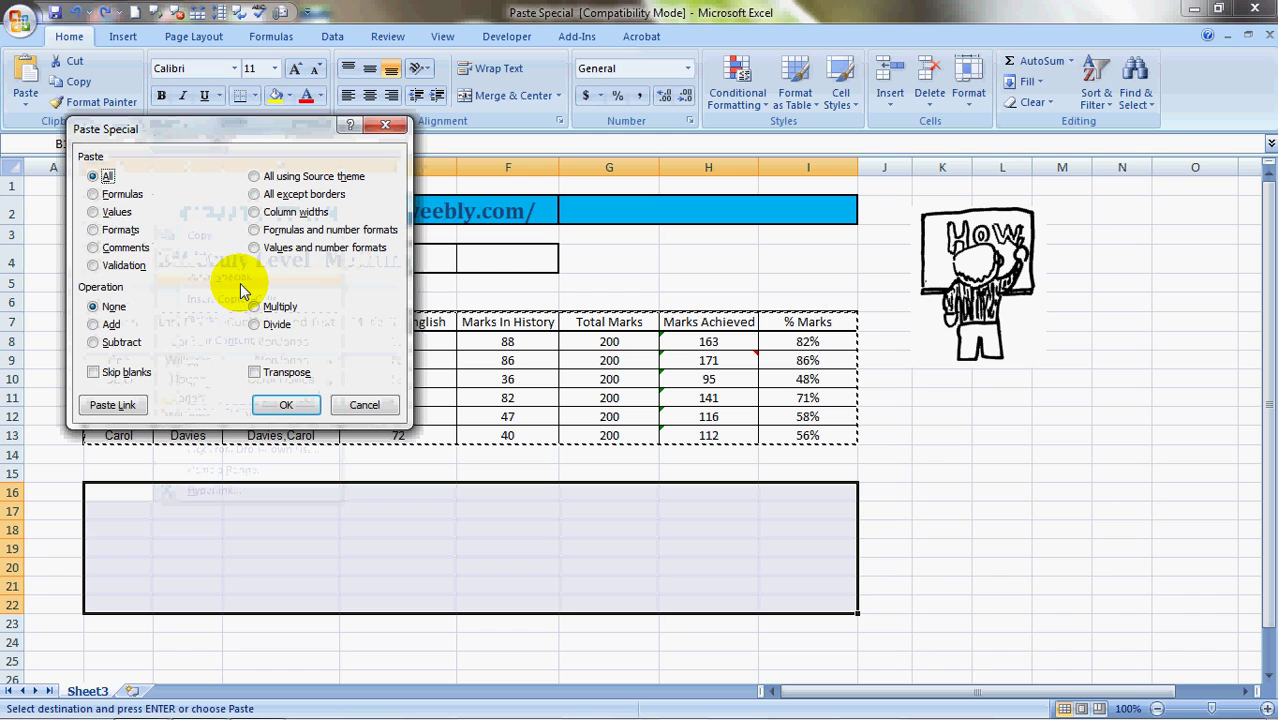
click(93, 266)
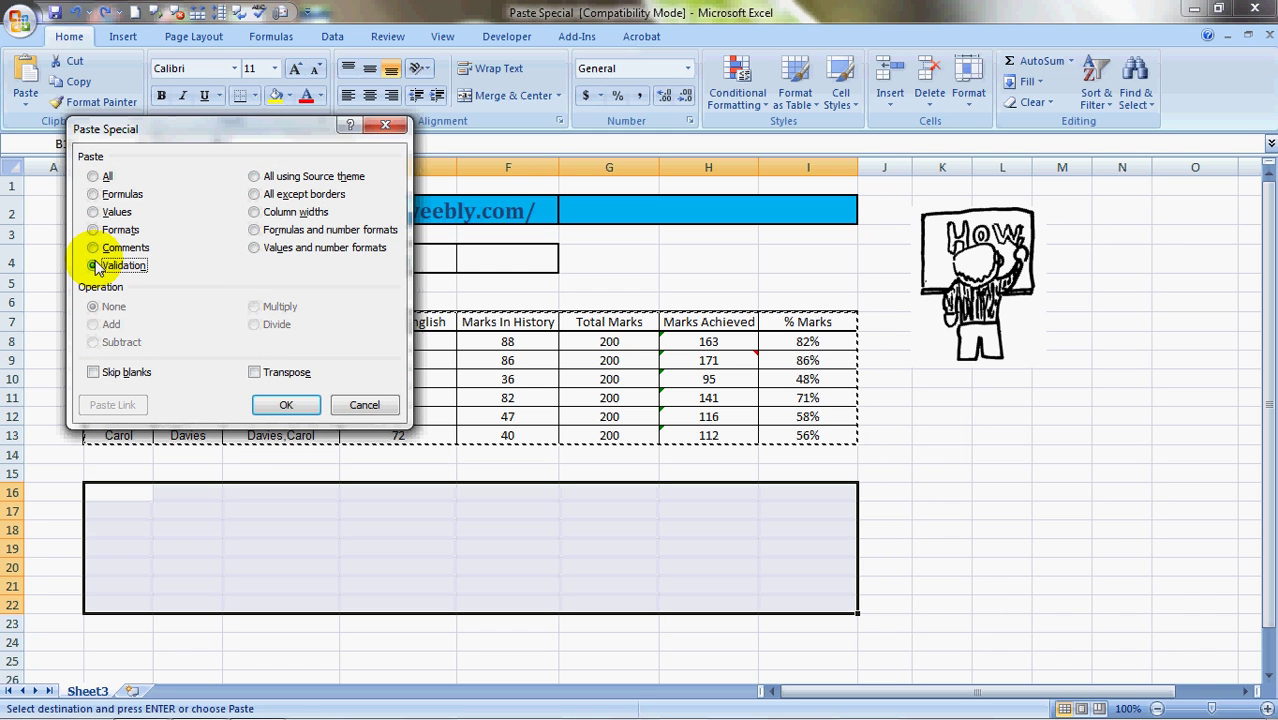
click(280, 404)
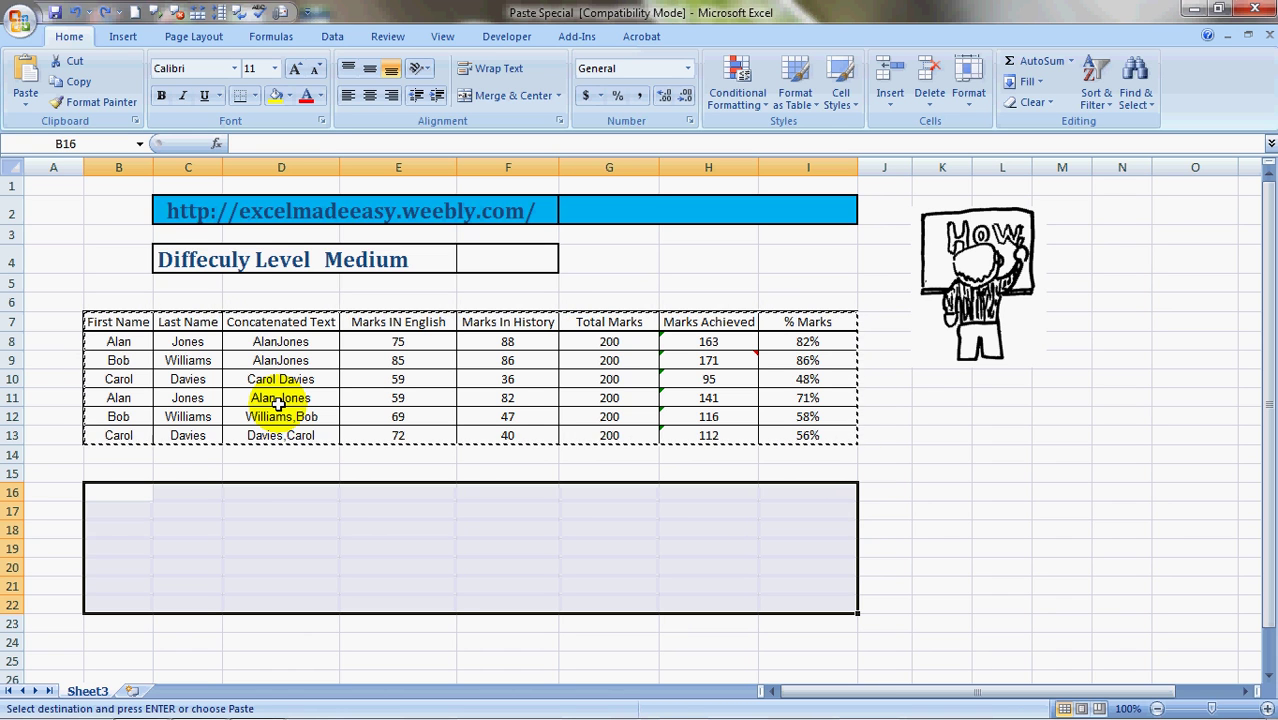
Step: Reapply a validation-only Paste Special to the B16:I22 block
right_click(157, 500)
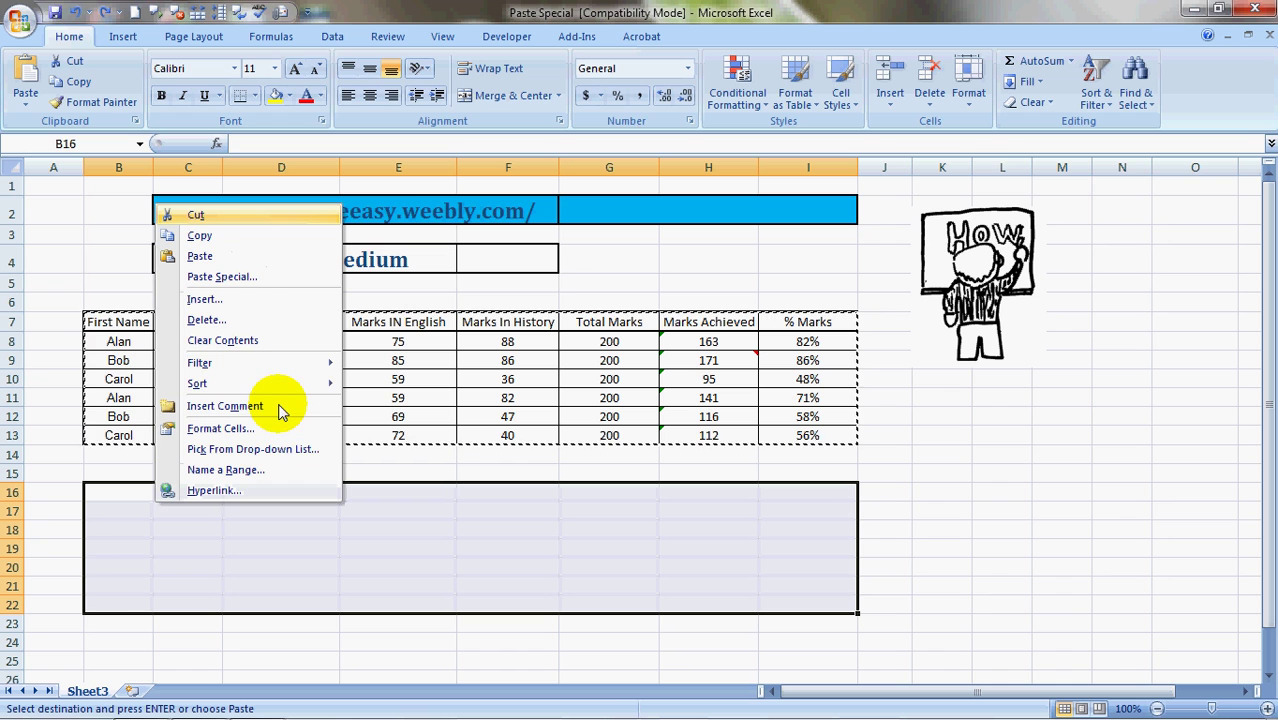
click(243, 277)
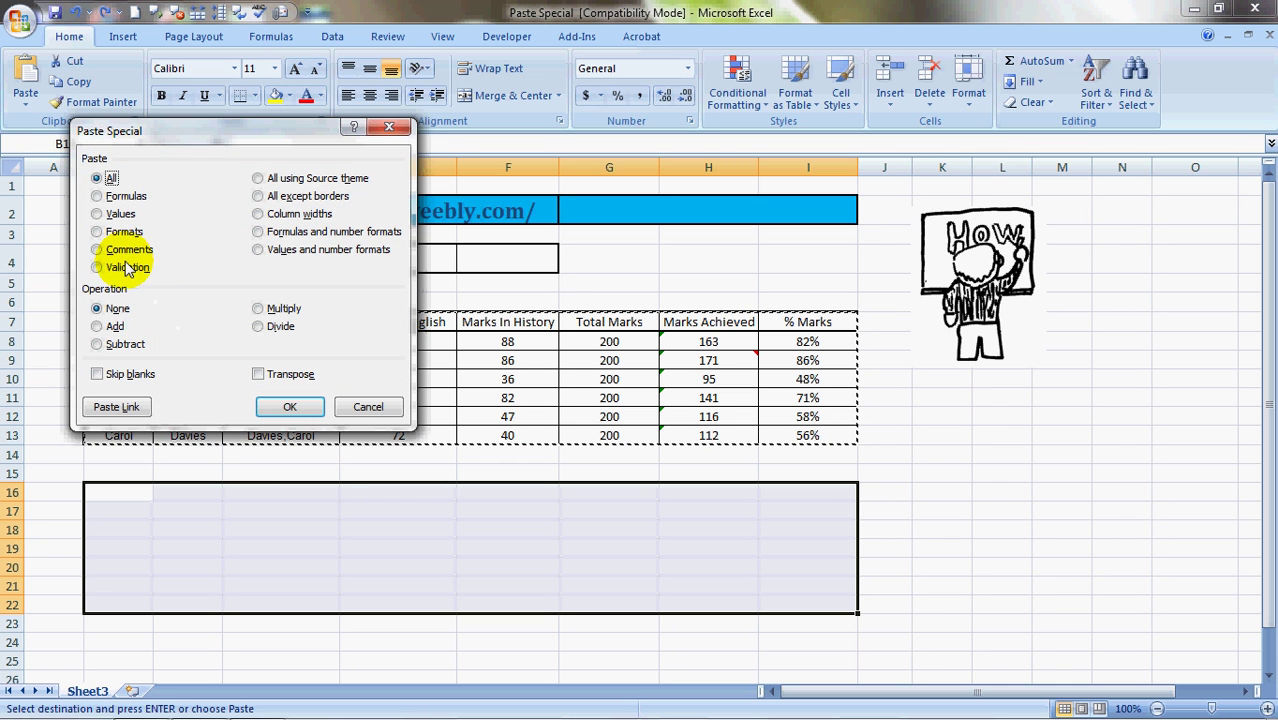
click(125, 268)
click(289, 406)
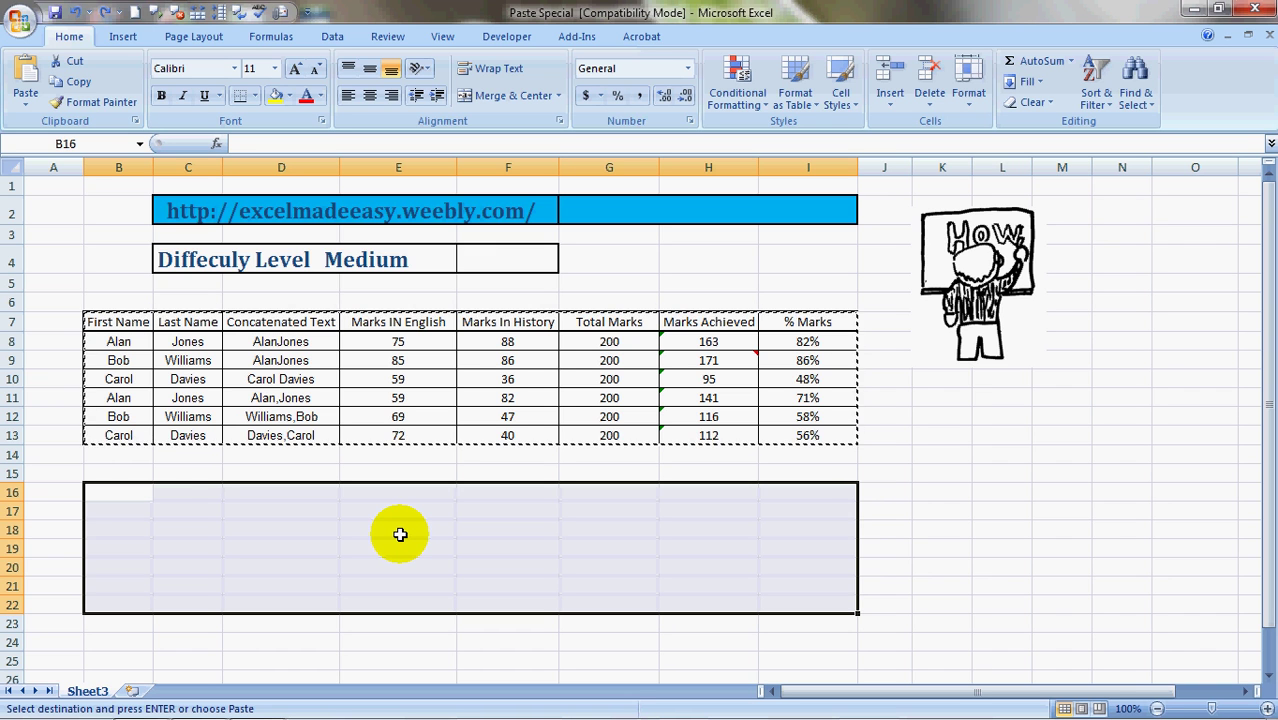
Step: Paste the full table at B16 using All using Source theme, checking E18, I17 and D18
key(shift+F10)
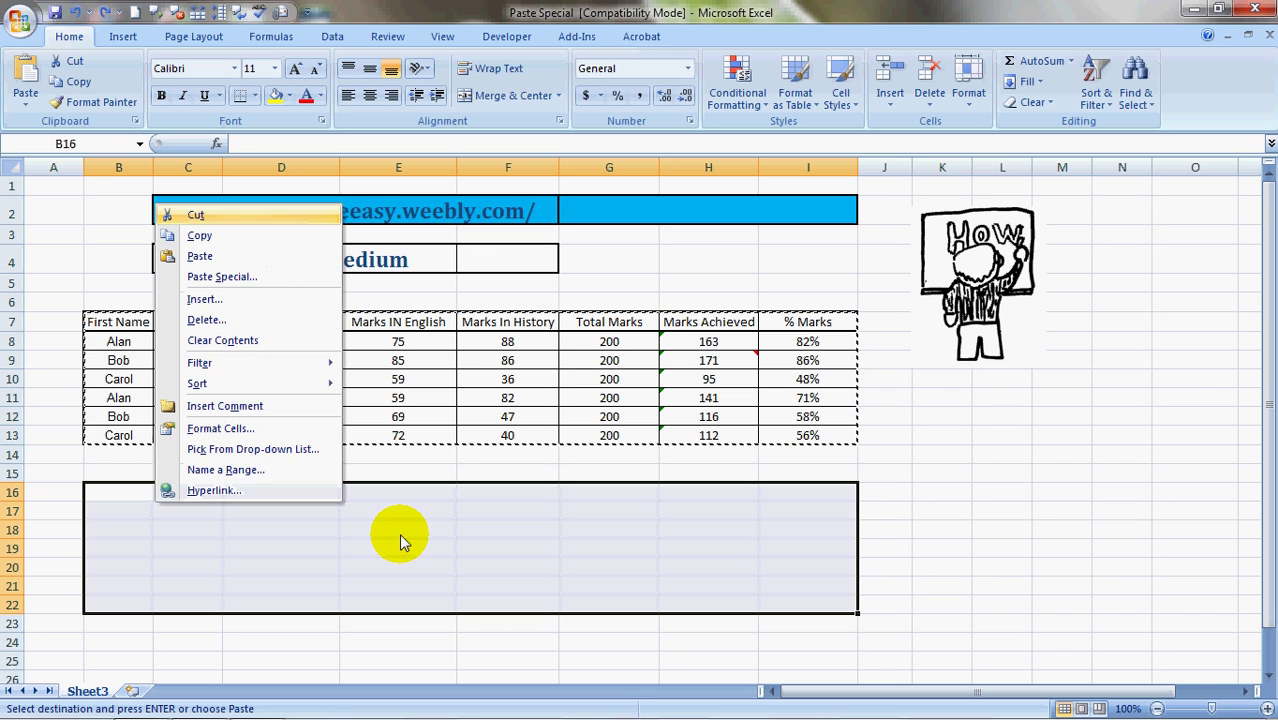
click(210, 277)
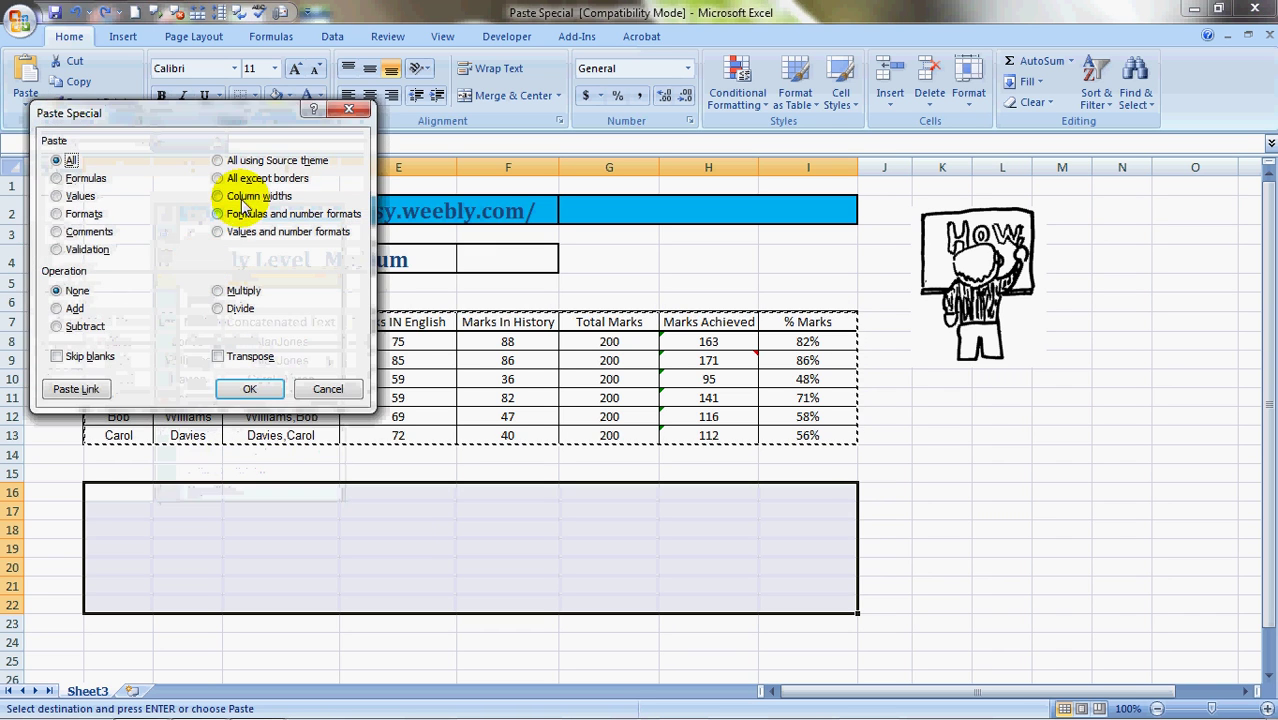
click(280, 163)
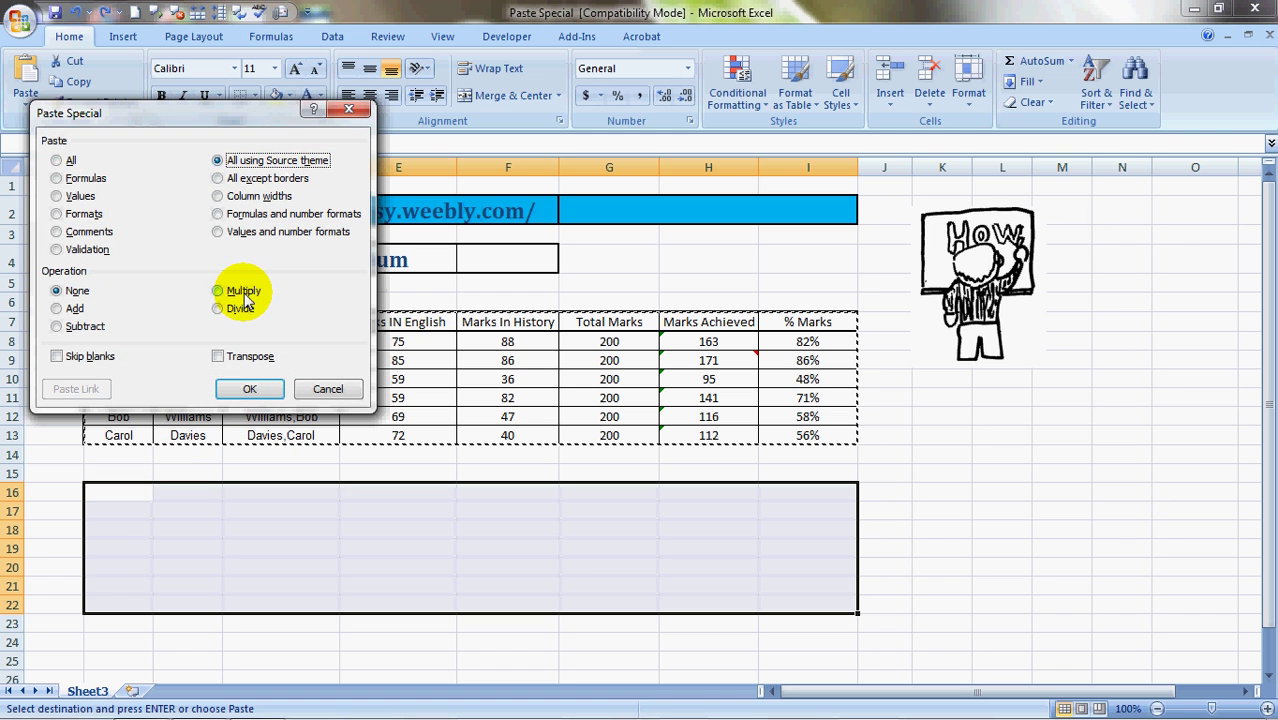
click(250, 389)
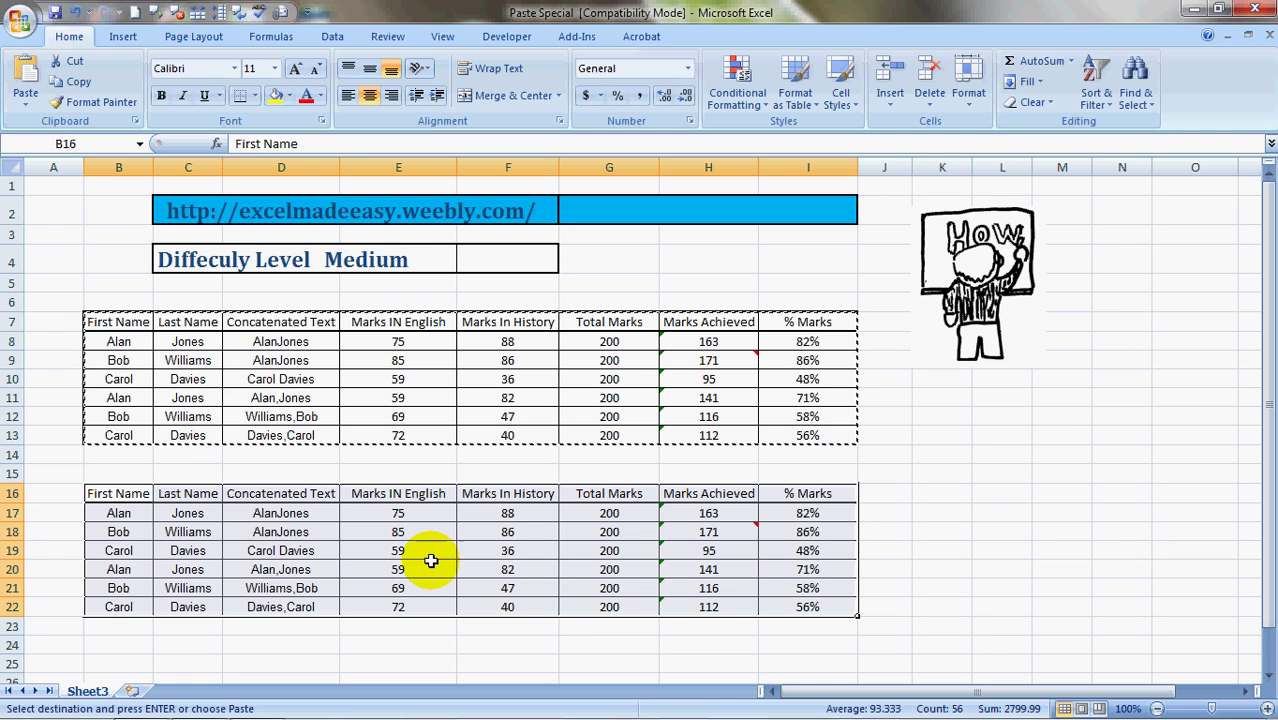
click(420, 531)
key(Right)
key(Right)
key(Right)
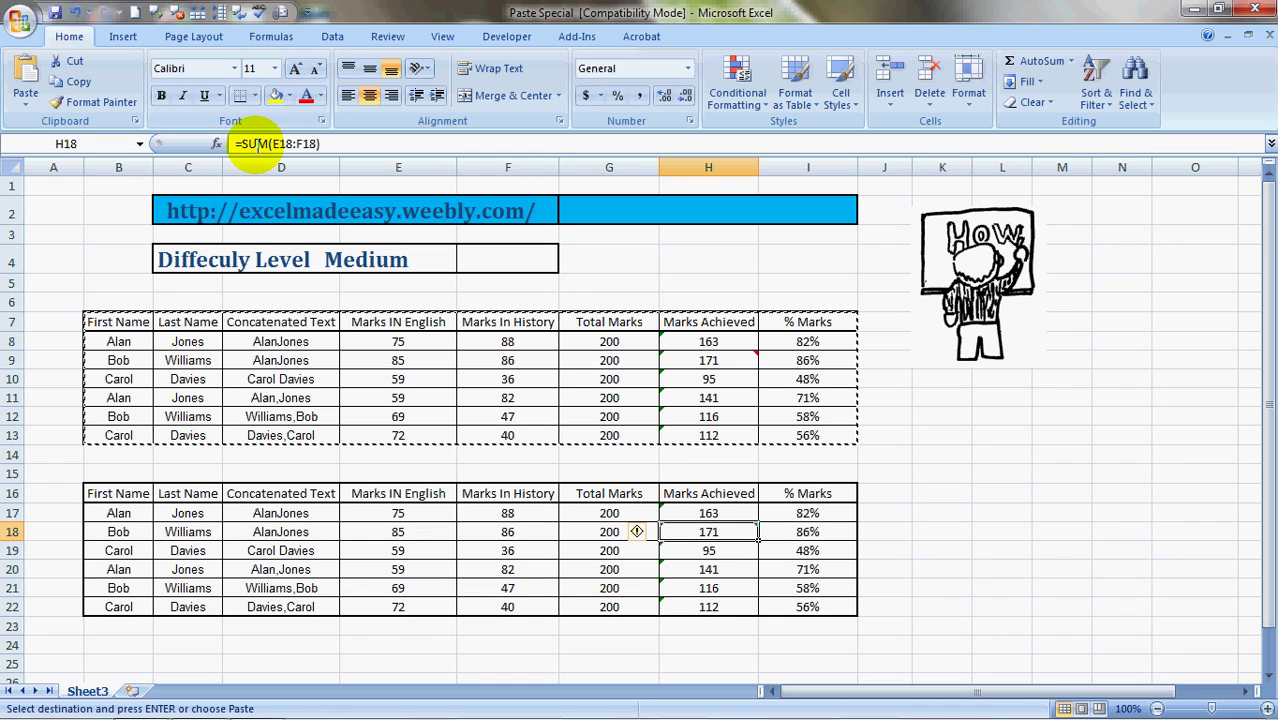
click(815, 516)
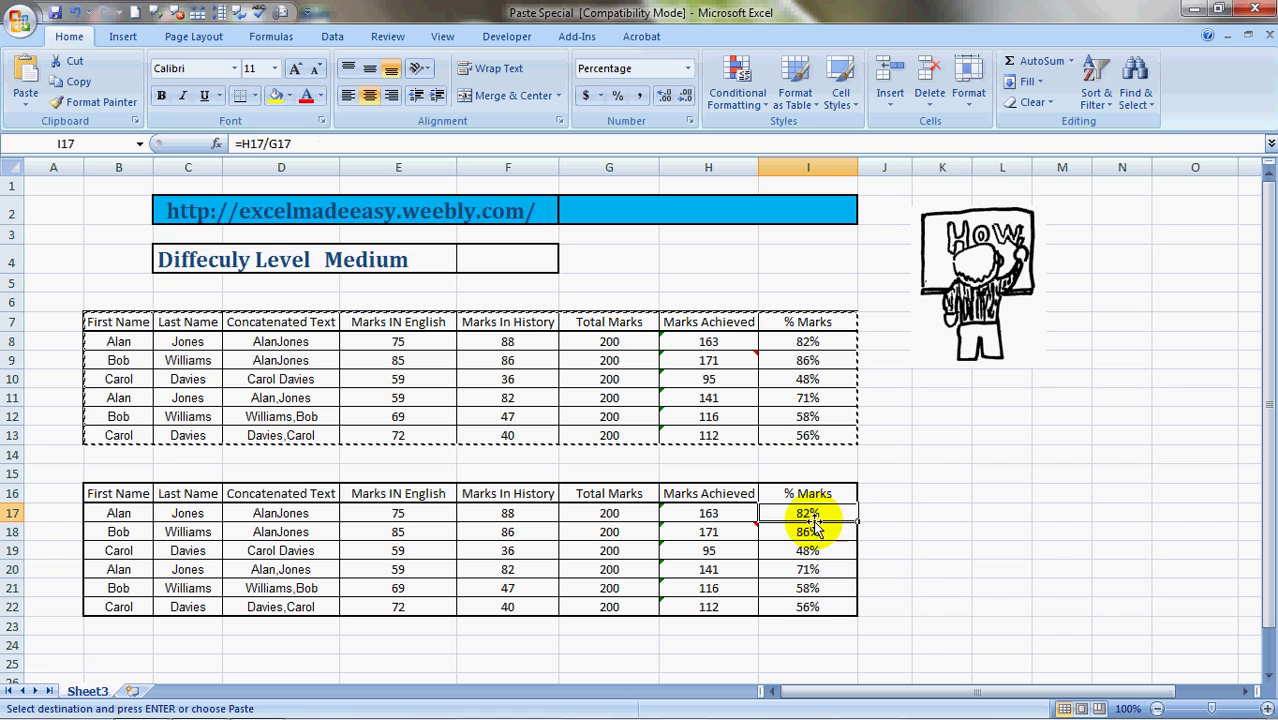
click(293, 535)
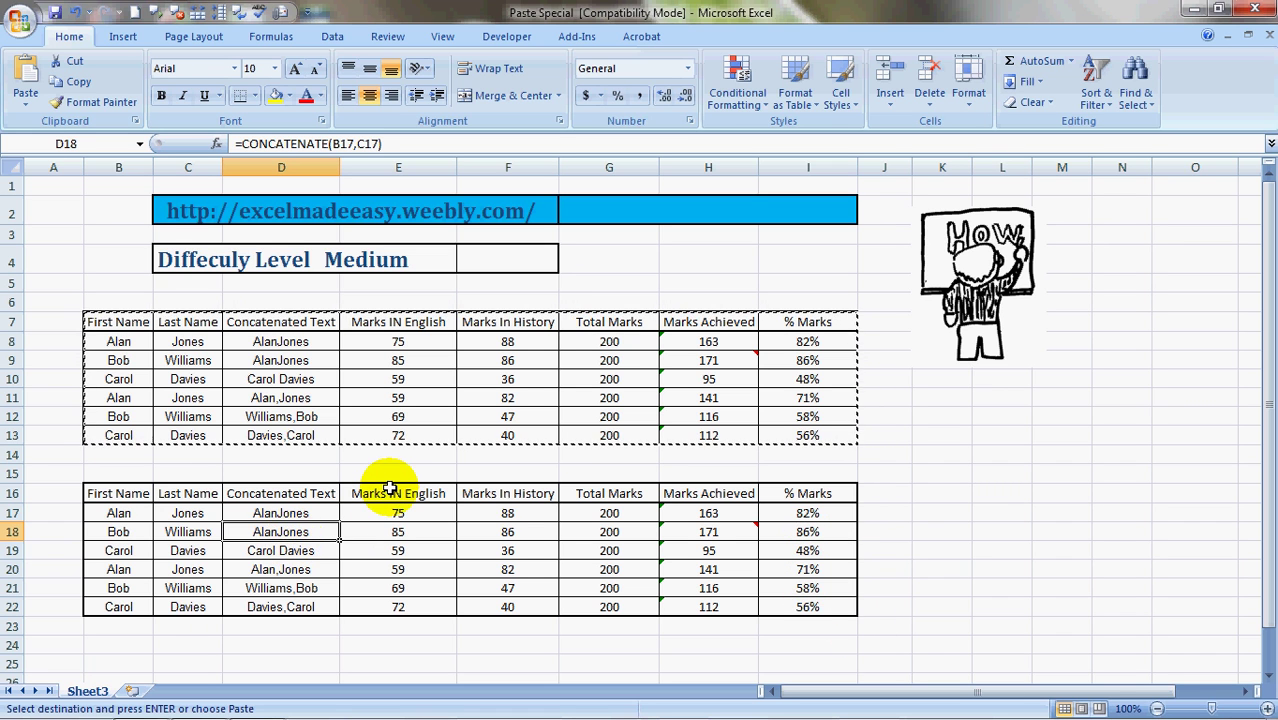
Step: Undo the paste and re-paste the table at B16 with All except borders, checking E19
key(ctrl+z)
key(shift+F10)
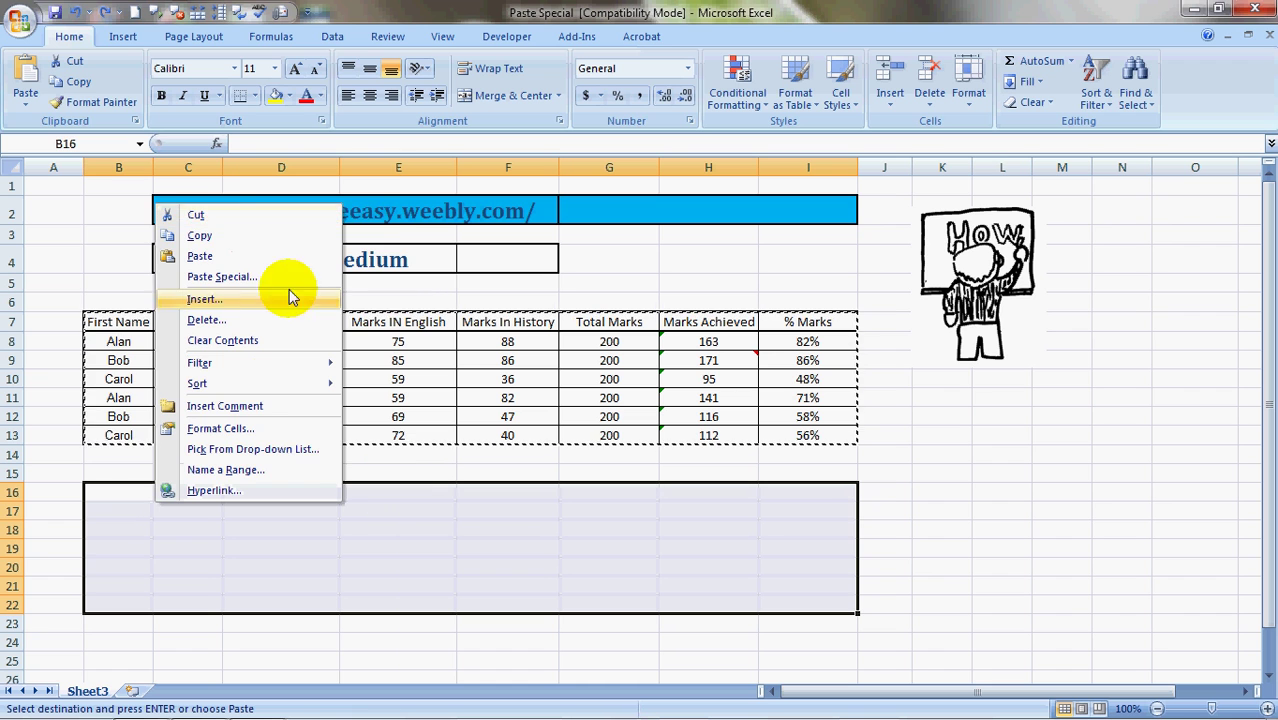
click(245, 276)
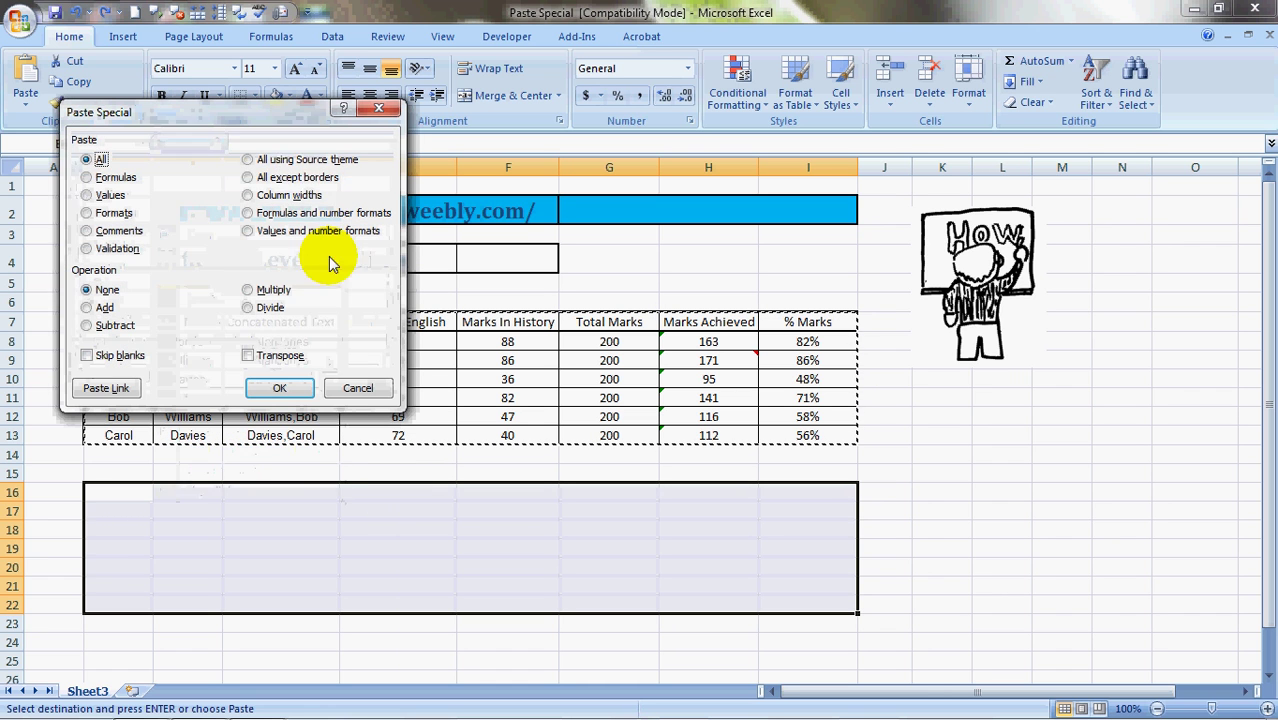
click(305, 178)
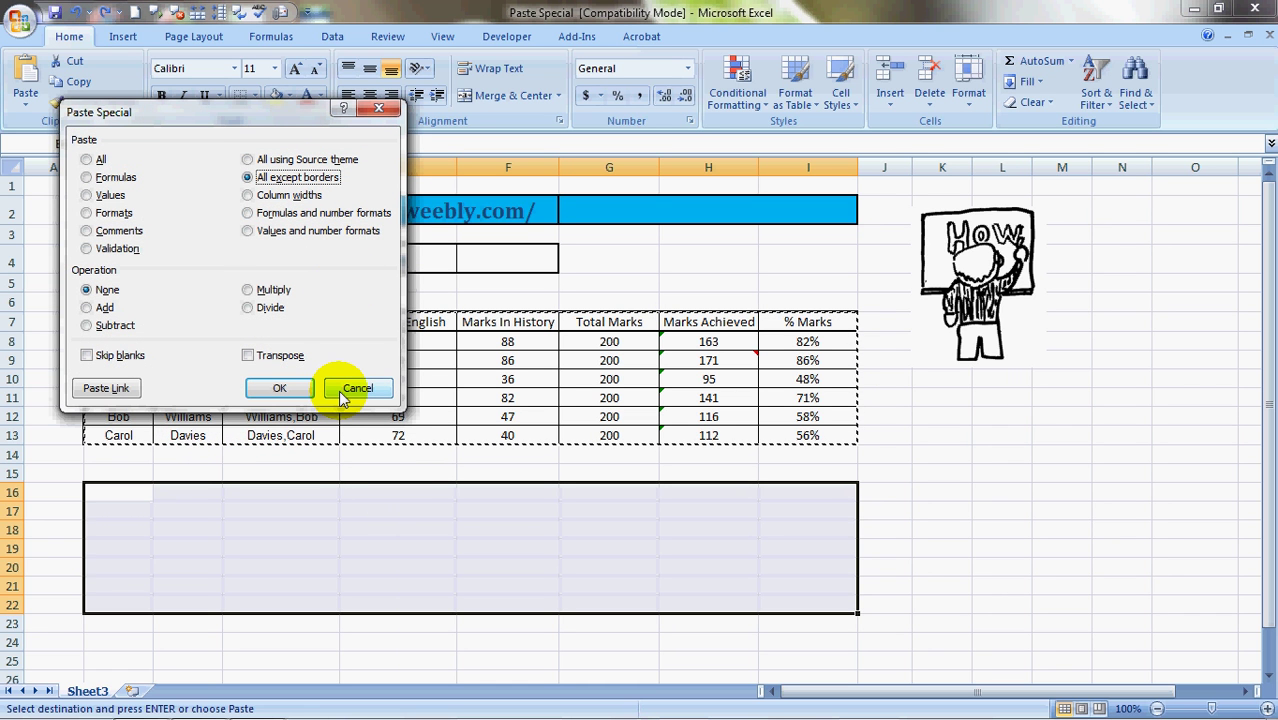
key(Return)
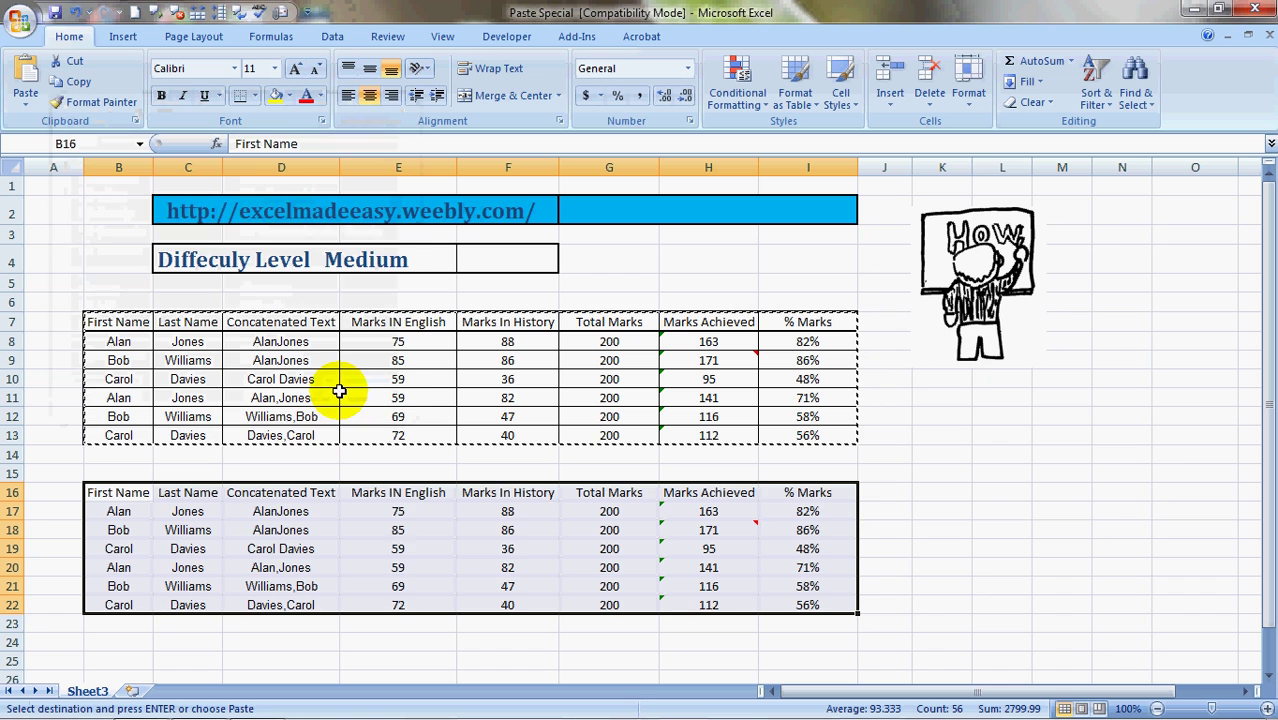
click(425, 548)
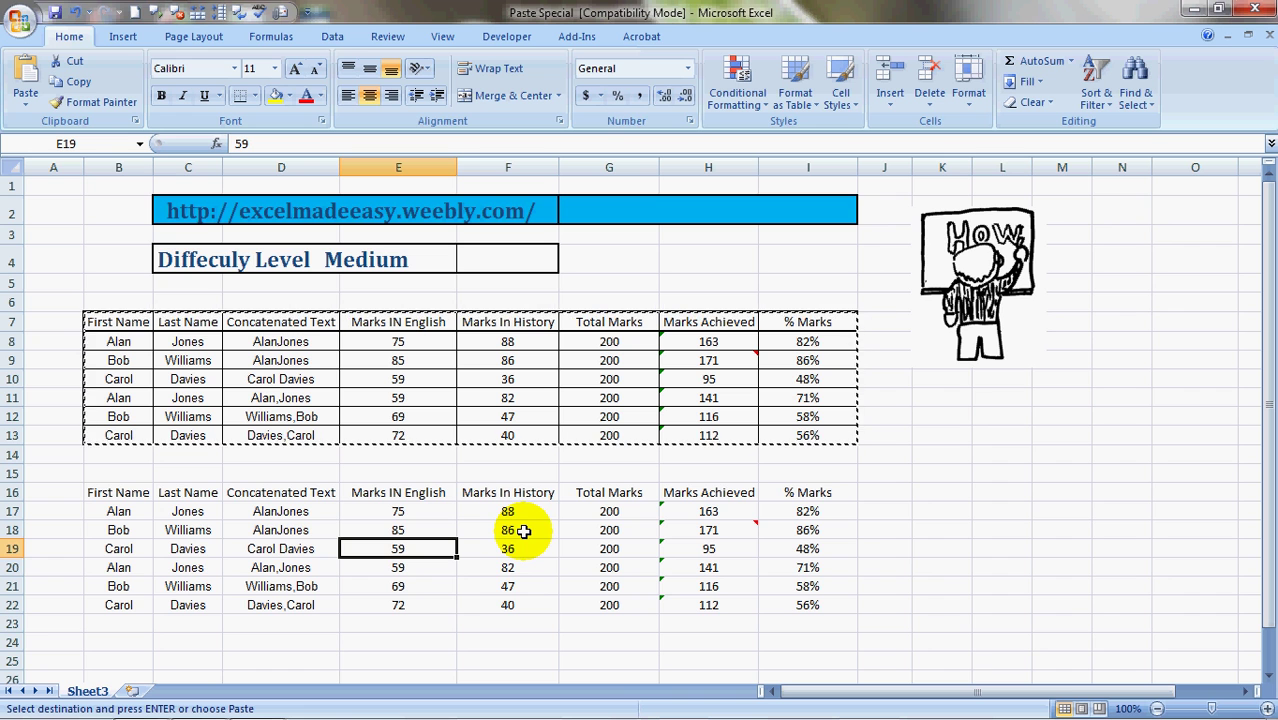
key(ctrl+z)
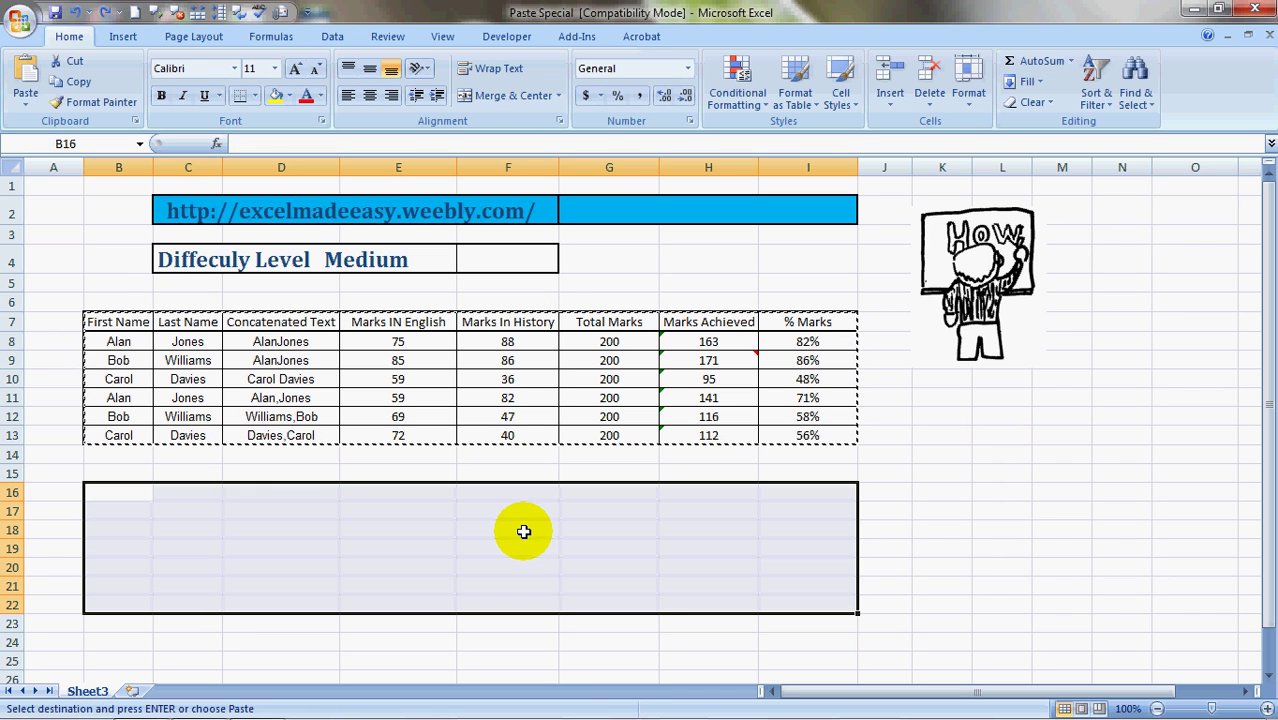
key(shift+F10)
click(248, 278)
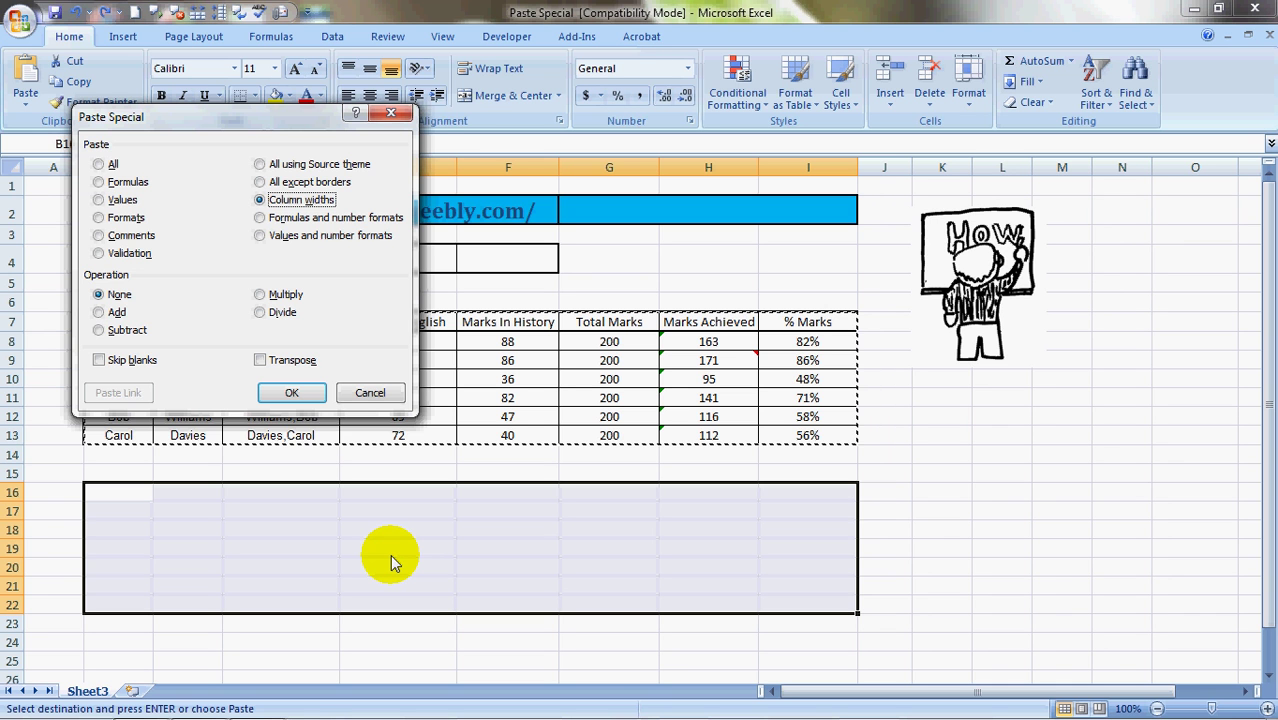
key(Return)
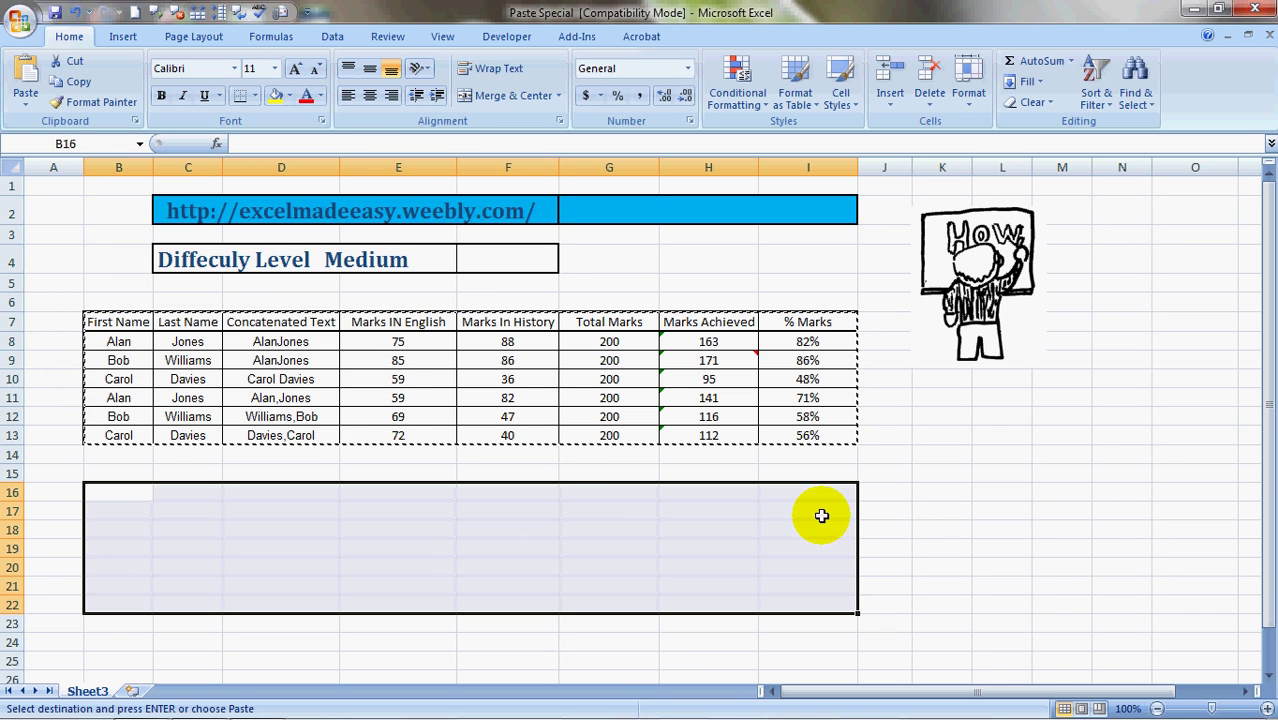
click(1013, 474)
key(Right)
key(Right)
key(Right)
key(Right)
key(Right)
key(Right)
key(Right)
key(Right)
key(Right)
key(Right)
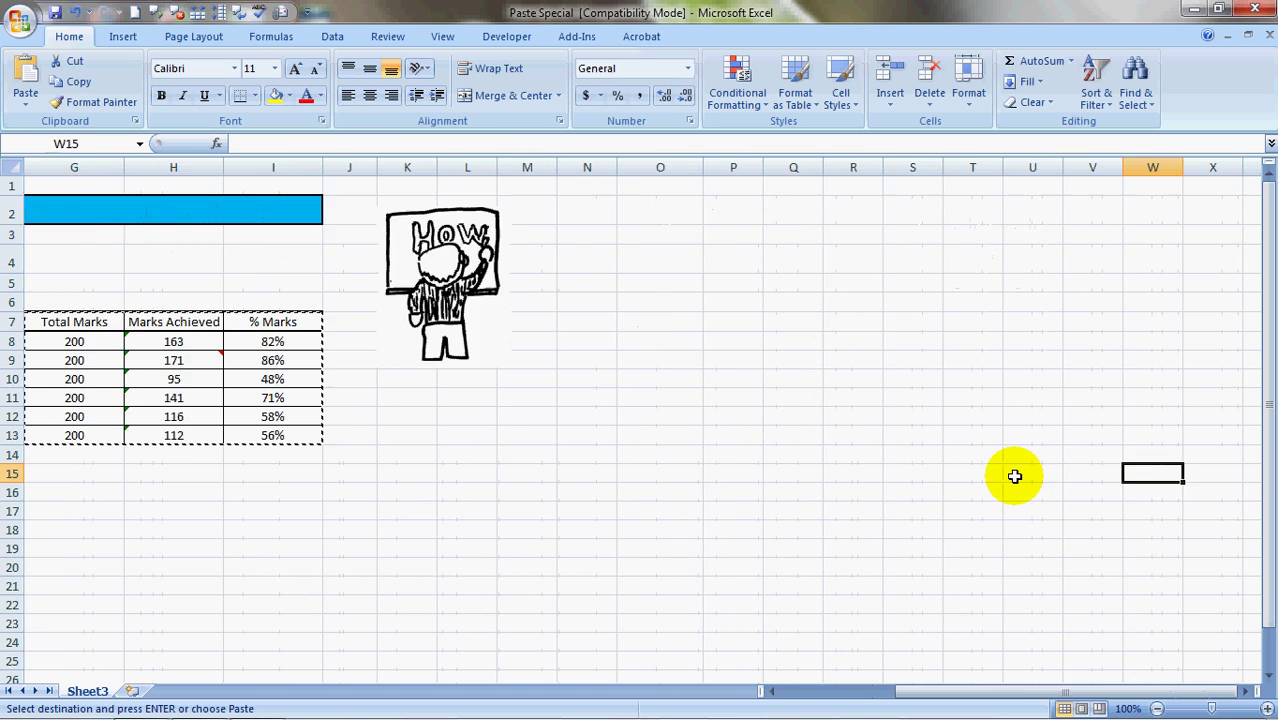
key(Left)
key(Left)
key(Left)
key(Left)
key(Left)
key(Left)
key(Left)
key(Left)
key(Up)
key(Up)
key(Up)
key(Up)
key(Up)
key(Up)
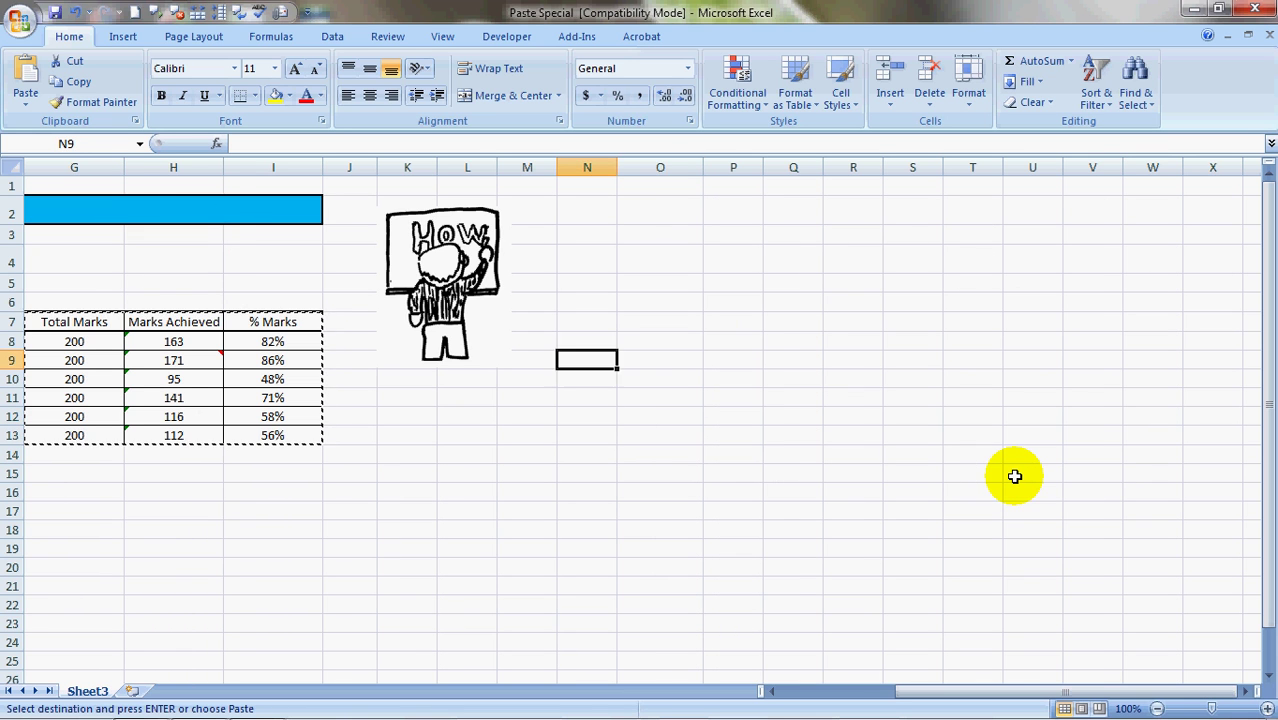
key(Right)
key(Right)
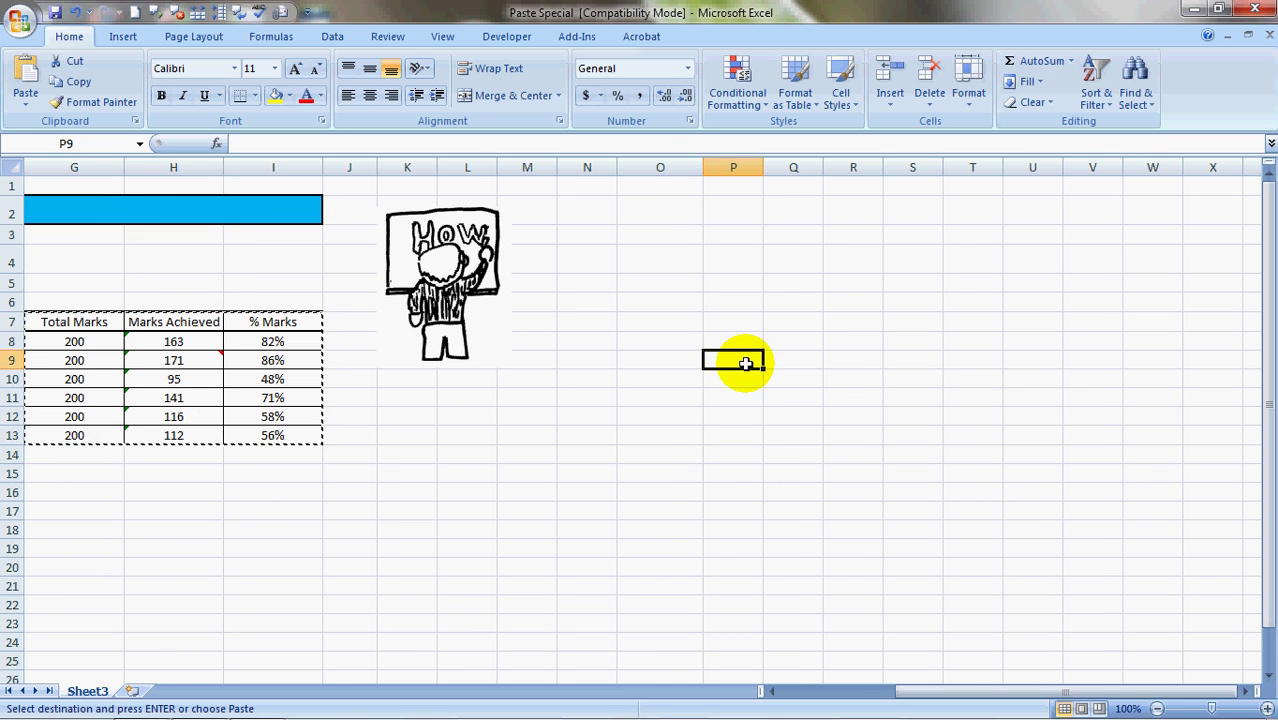
right_click(745, 363)
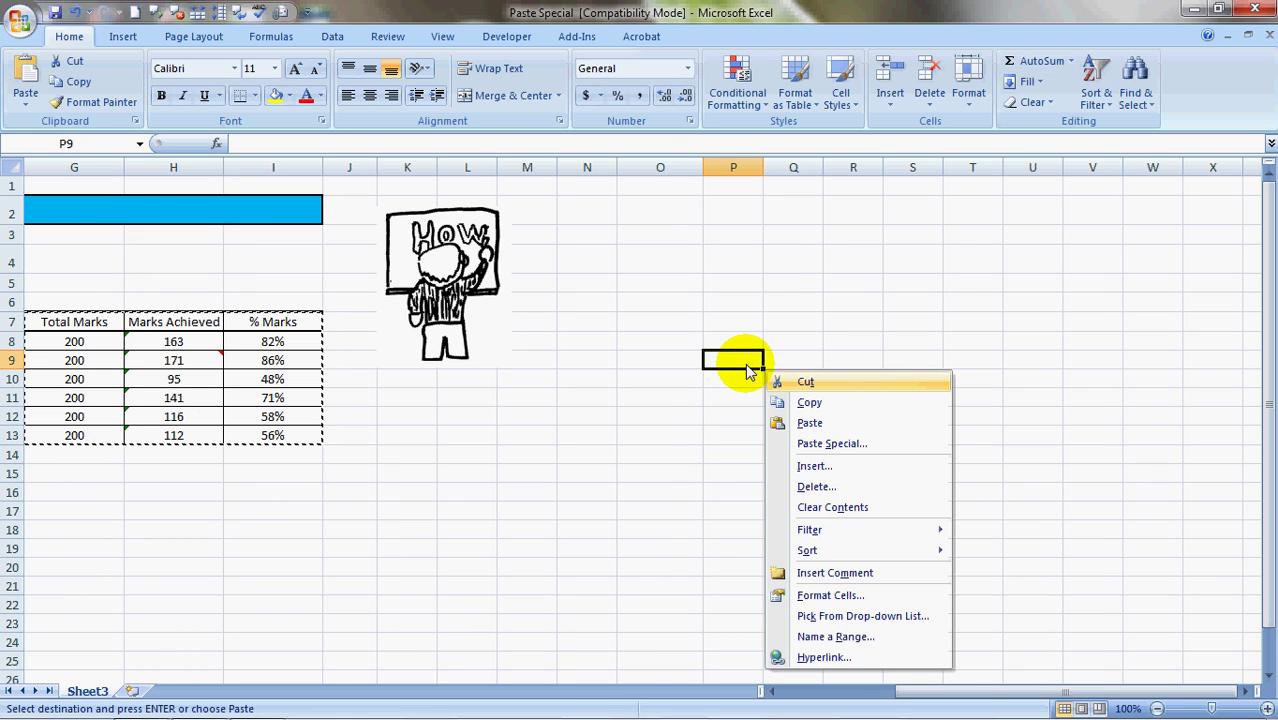
click(837, 443)
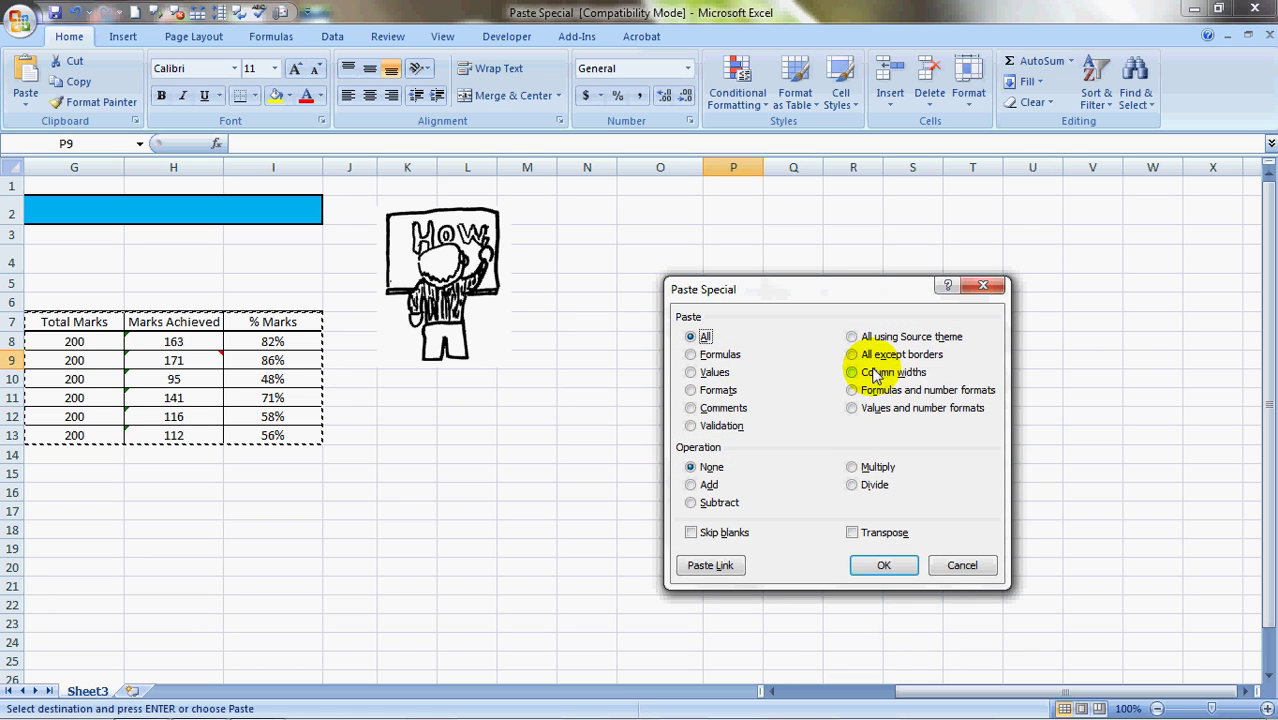
click(852, 372)
click(885, 566)
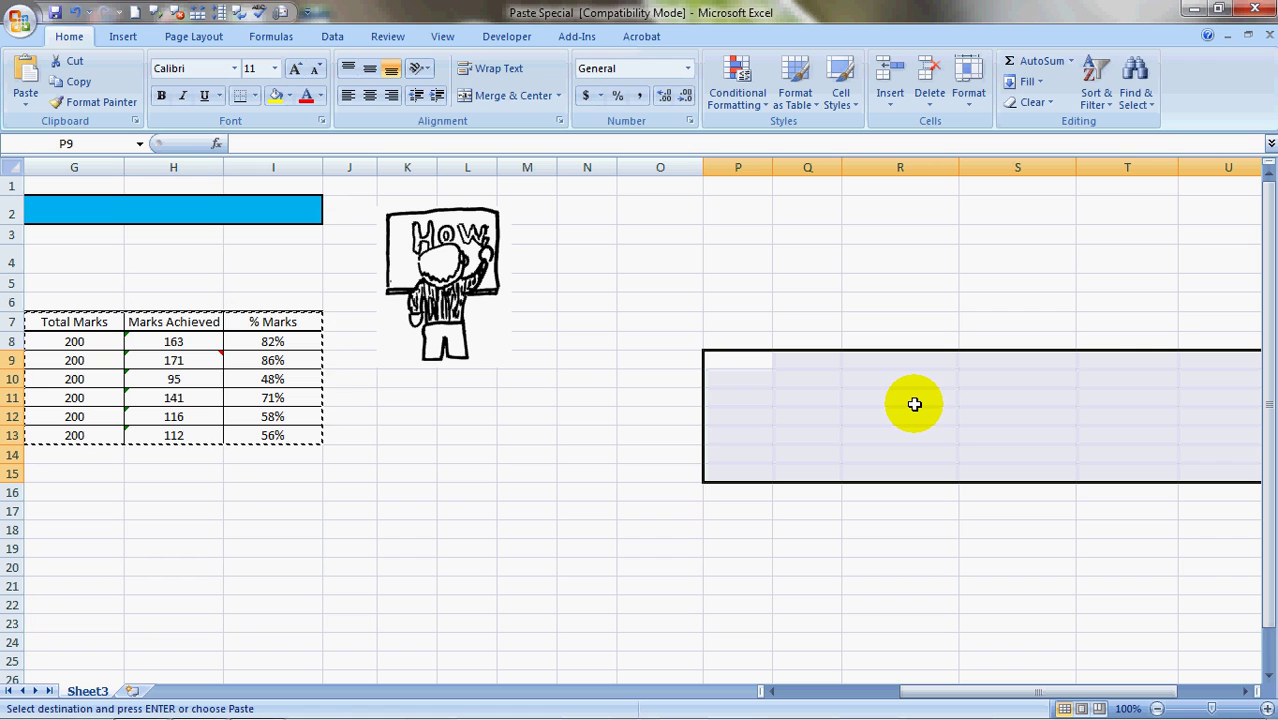
key(ctrl+z)
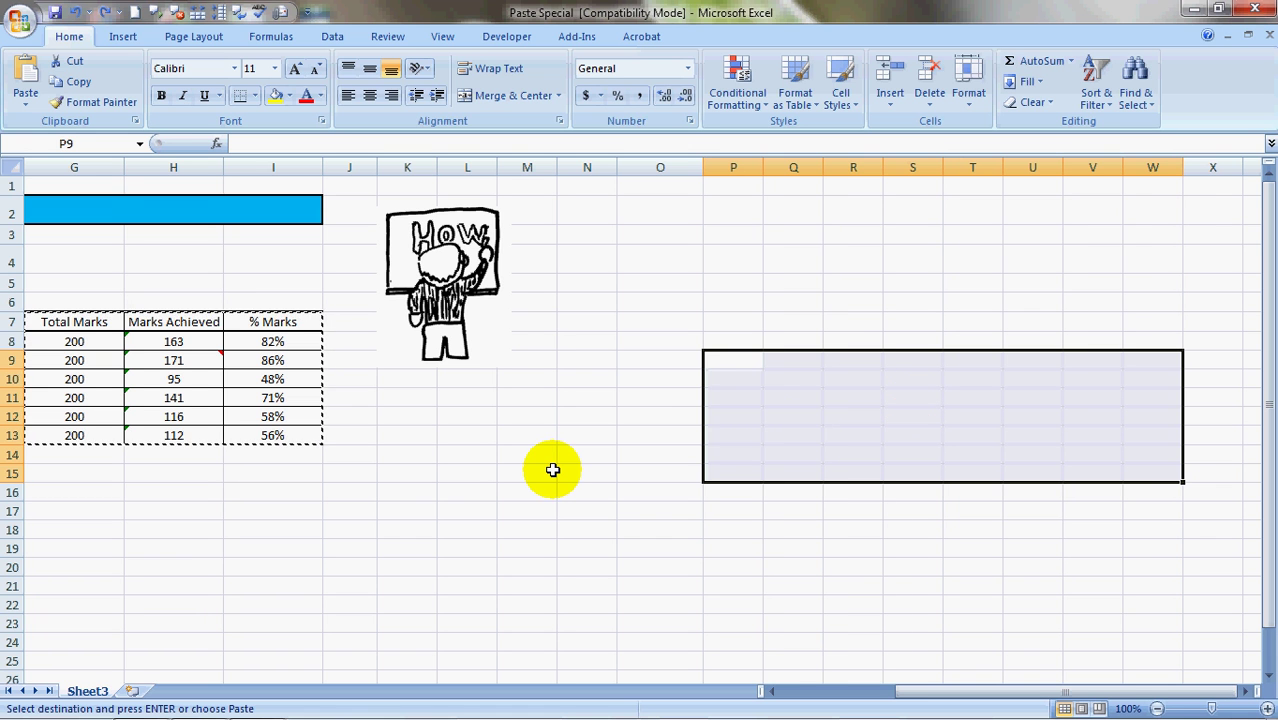
key(Left)
key(ctrl+Left)
key(ctrl+Left)
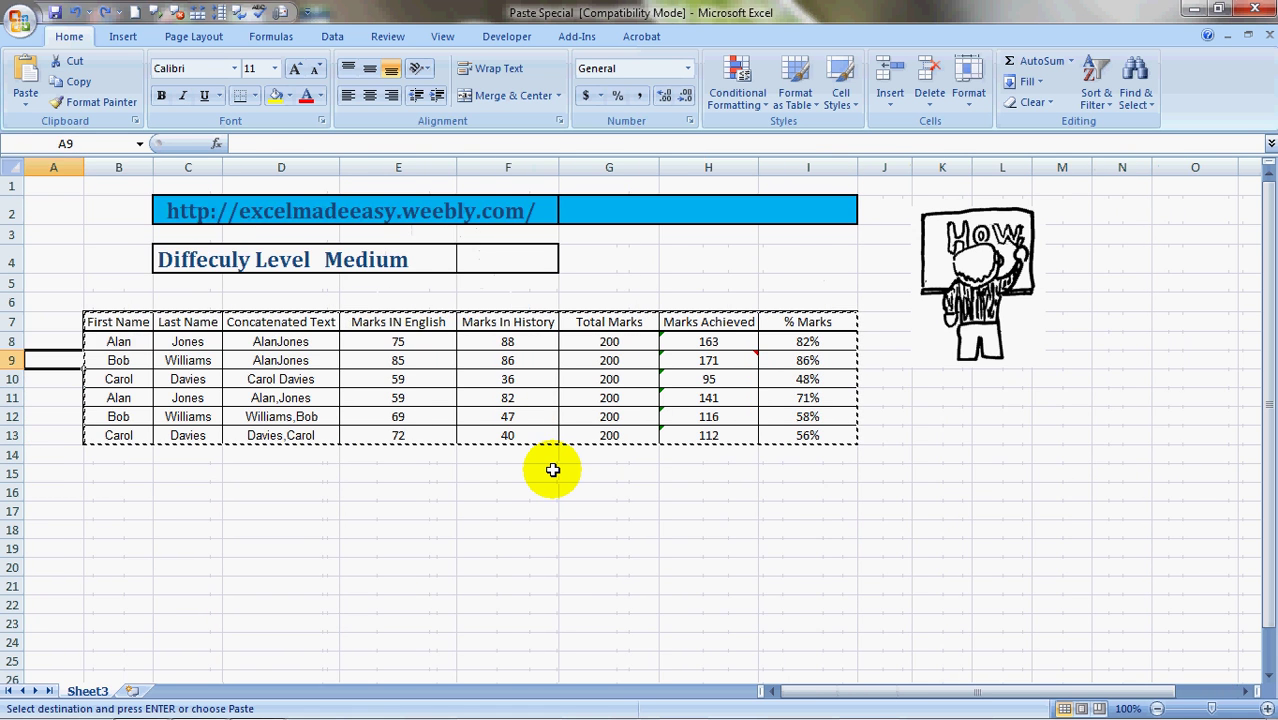
key(Right)
key(Down)
key(Down)
key(Down)
key(Down)
key(Down)
key(Down)
key(Down)
key(Down)
key(Down)
key(Down)
key(Left)
key(Up)
key(Up)
key(Up)
key(shift+F10)
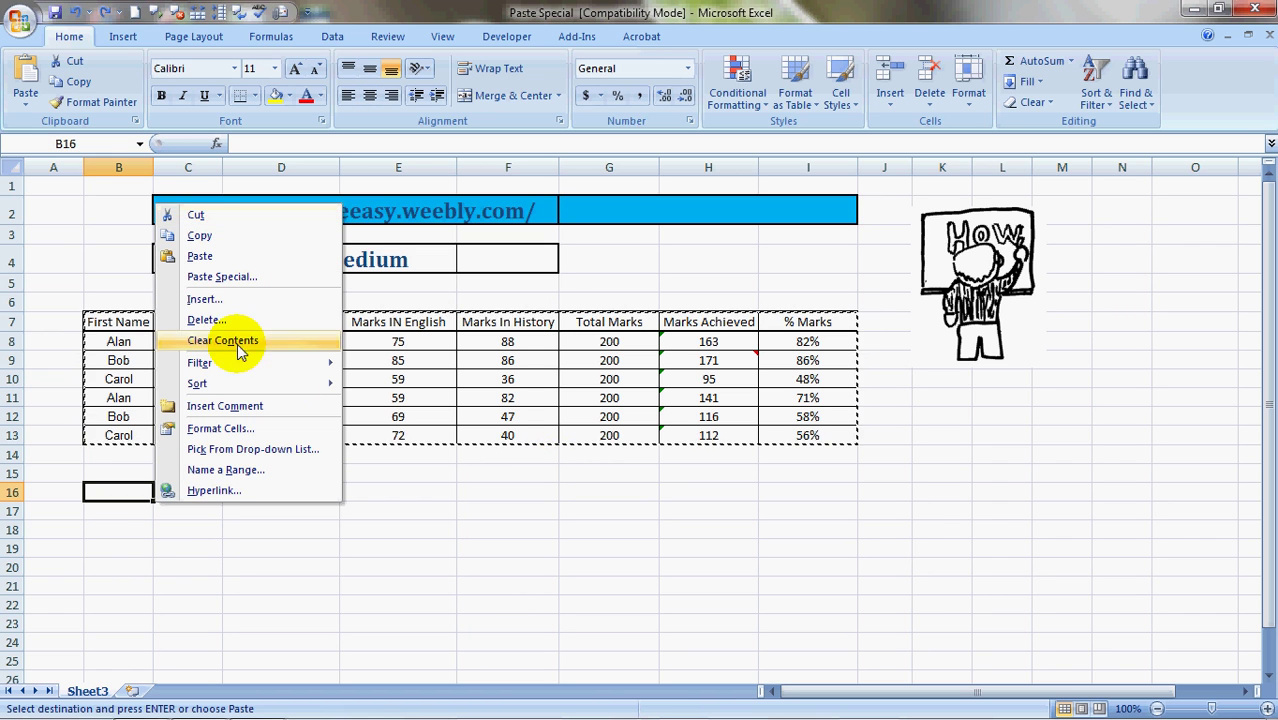
click(232, 277)
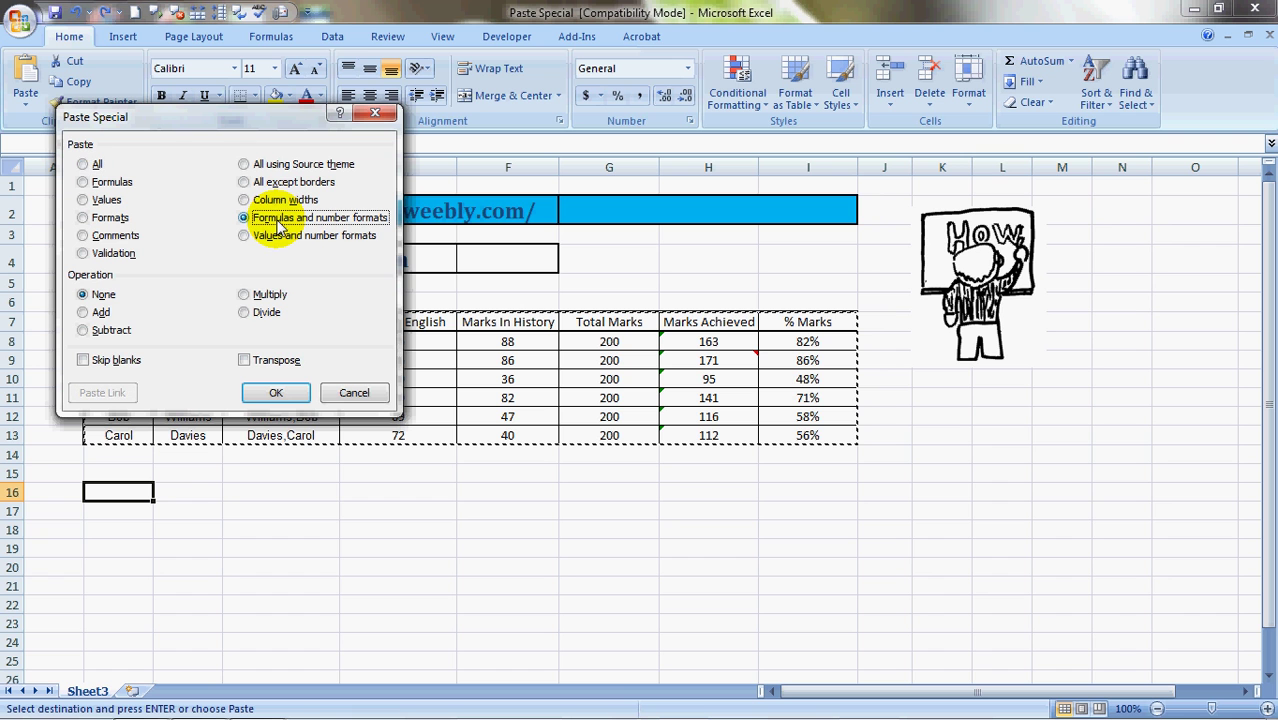
click(276, 393)
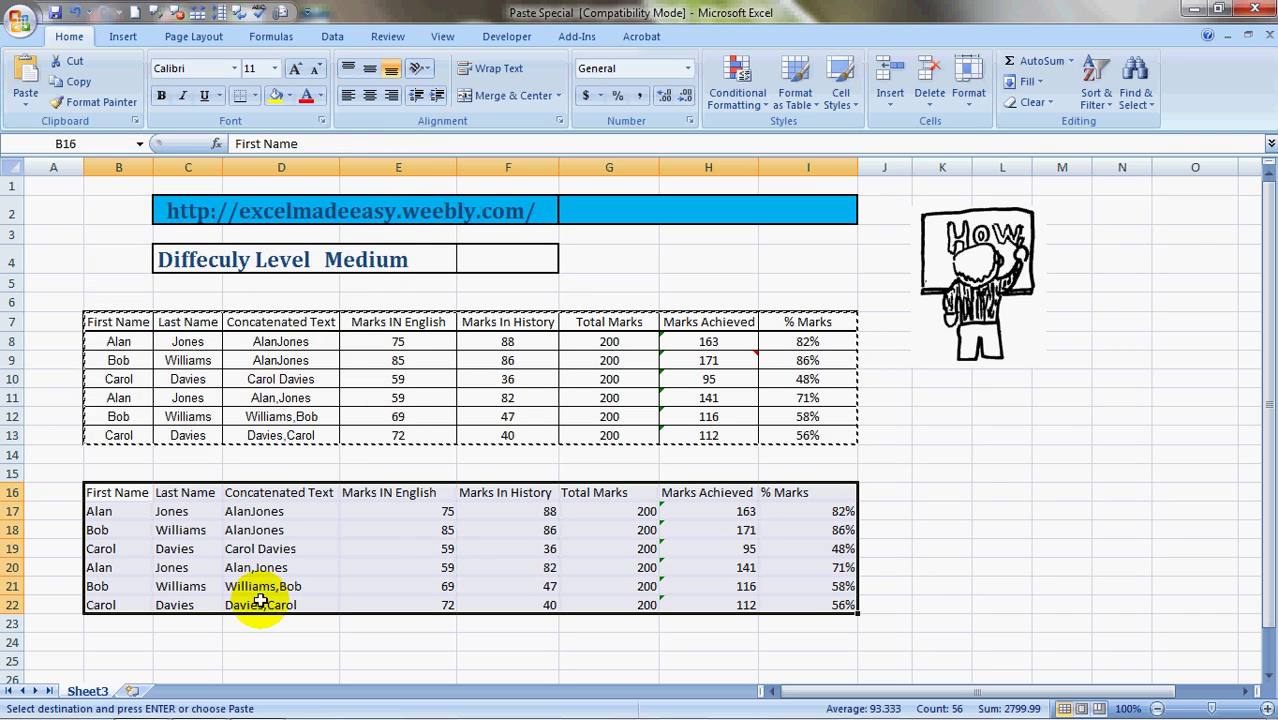
click(373, 541)
key(Left)
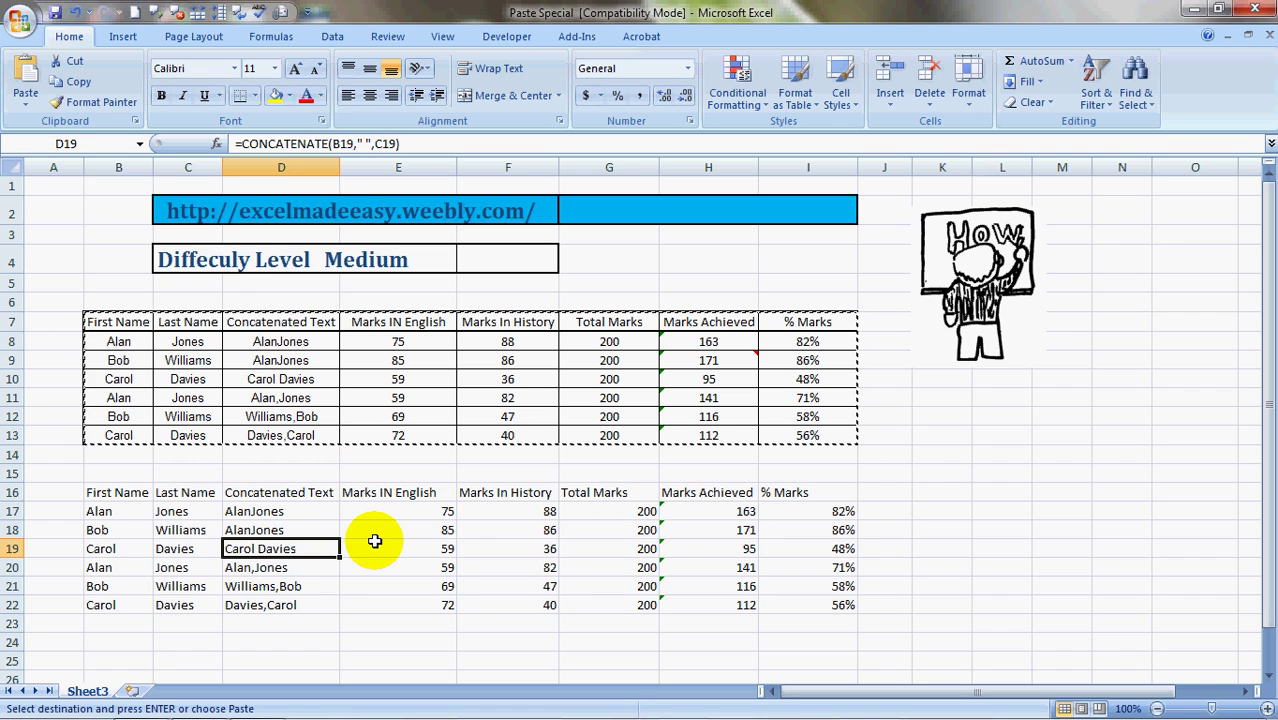
key(Up)
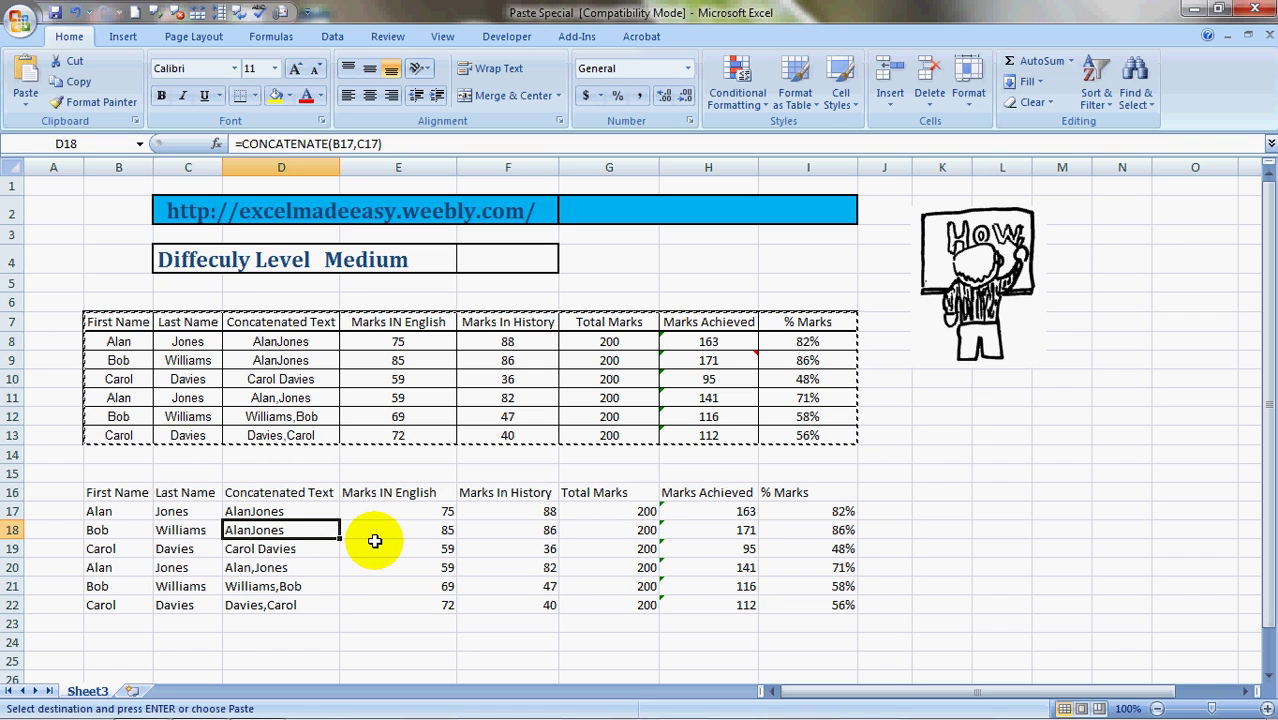
click(265, 513)
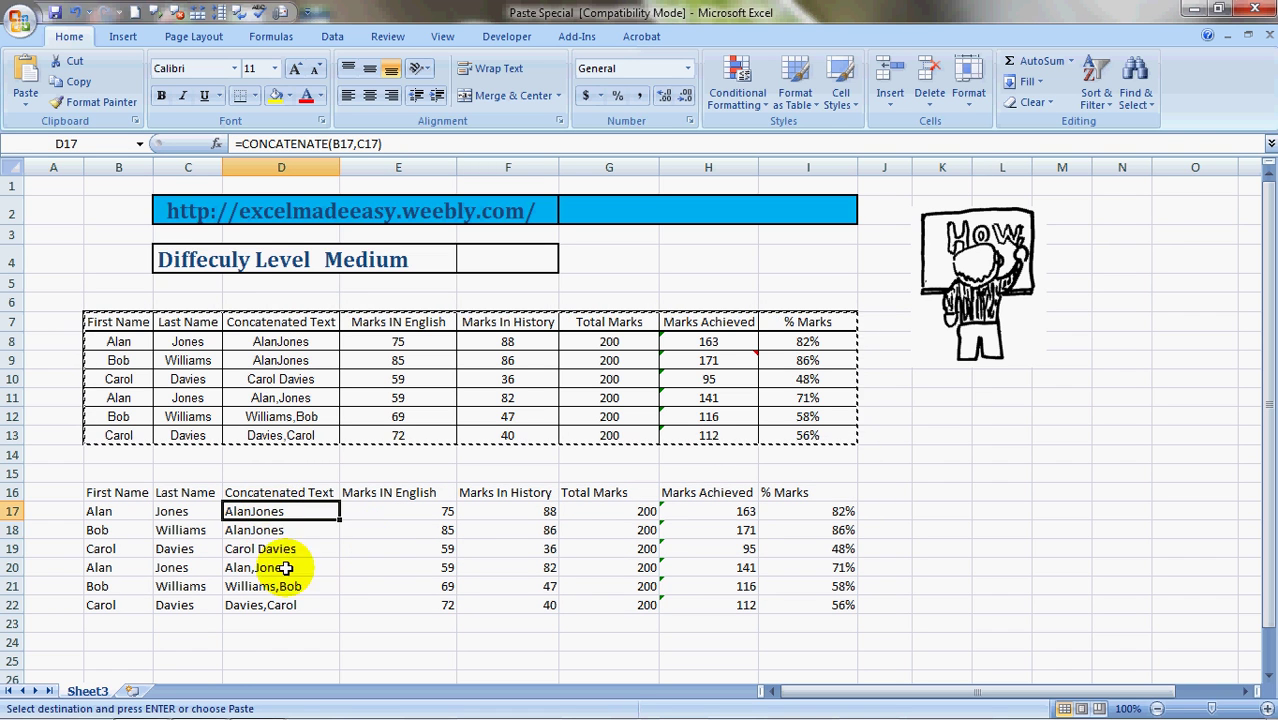
click(810, 532)
click(600, 527)
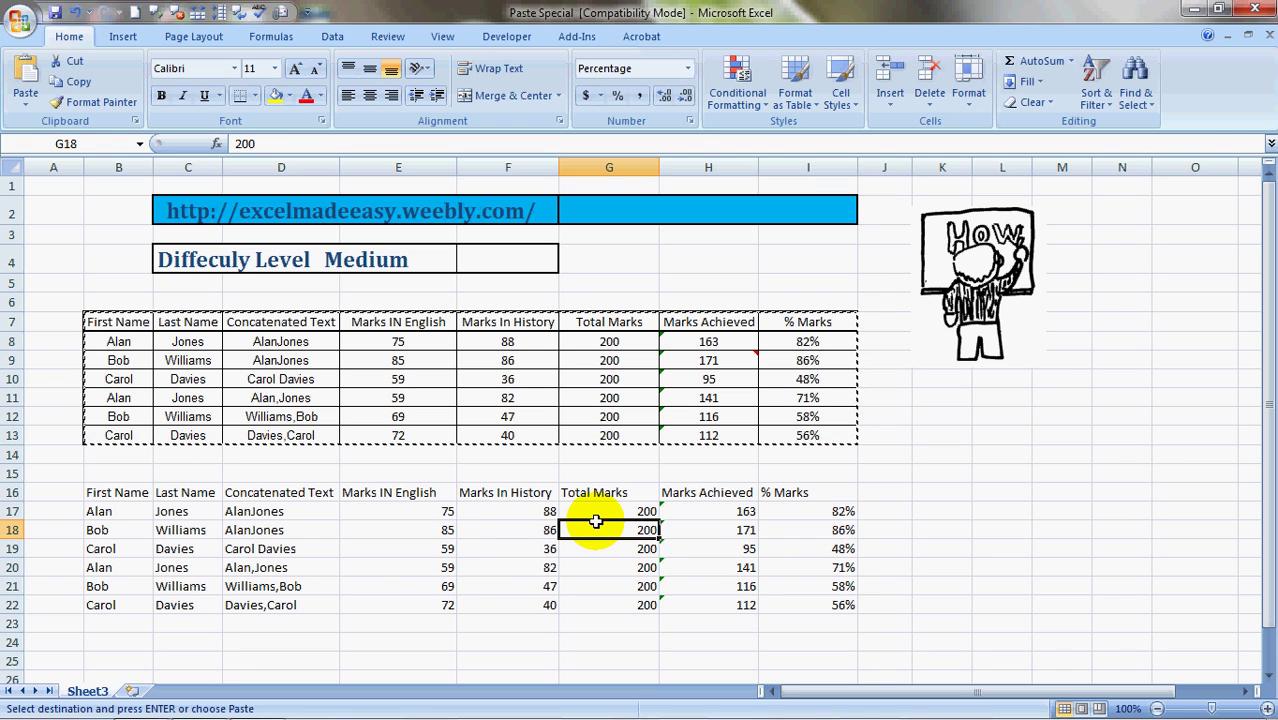
click(855, 530)
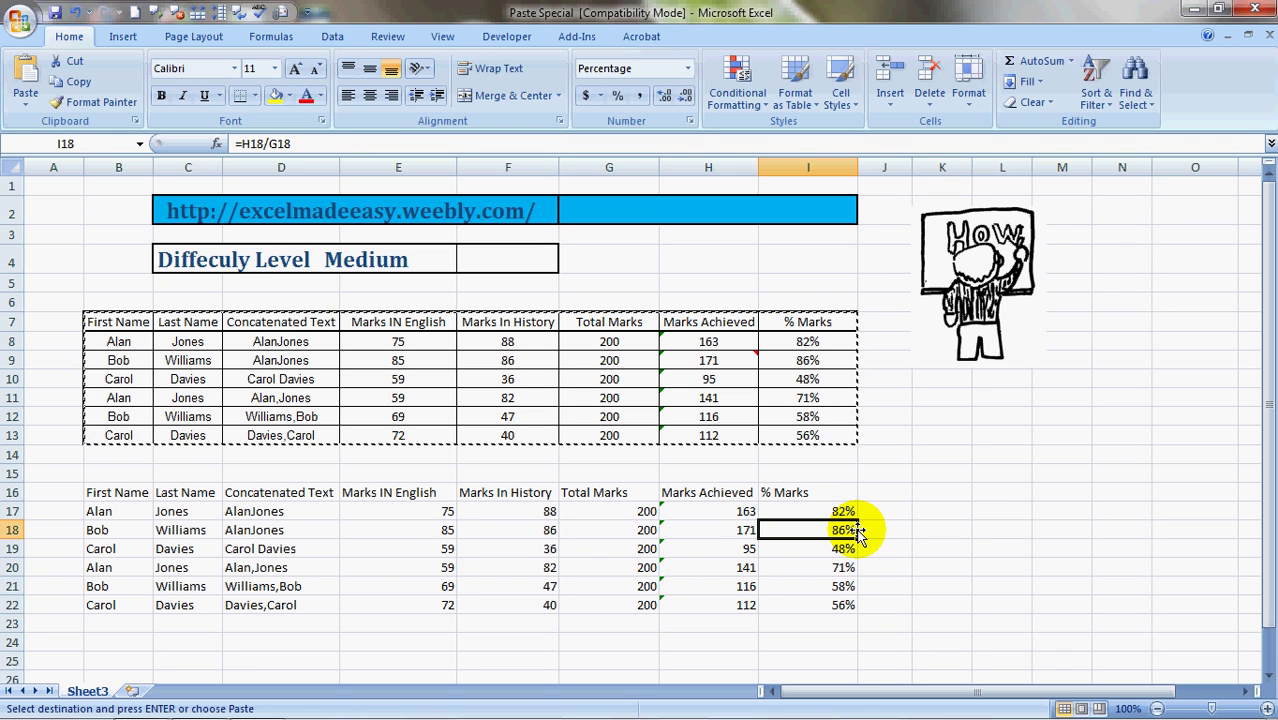
Step: Undo the previous paste and re-paste the table at B16 as values and number formats only
key(ctrl+z)
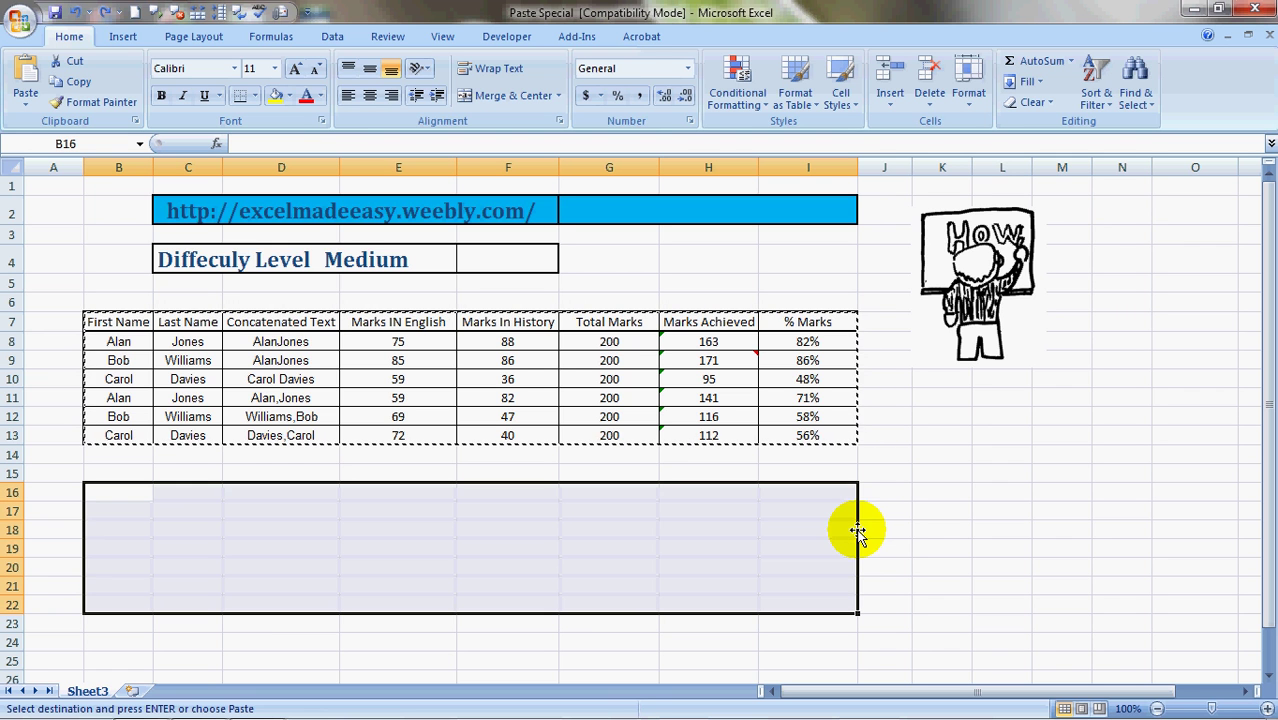
key(shift+F10)
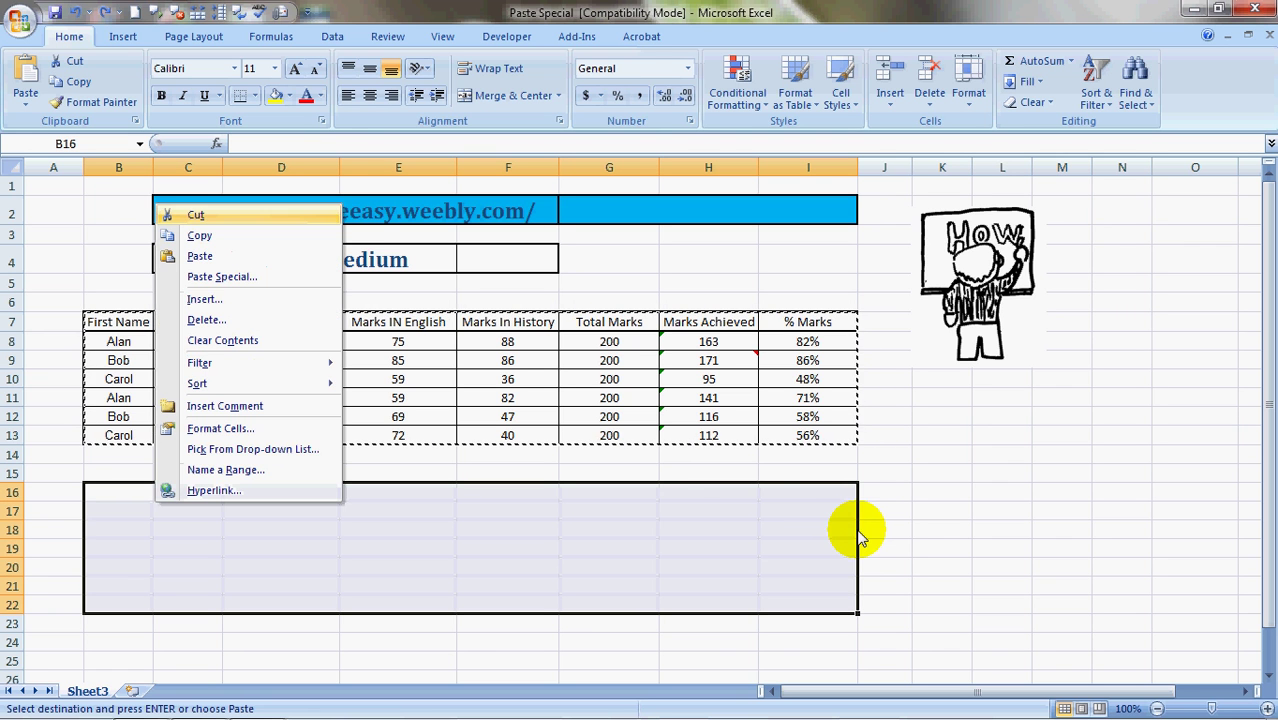
click(208, 277)
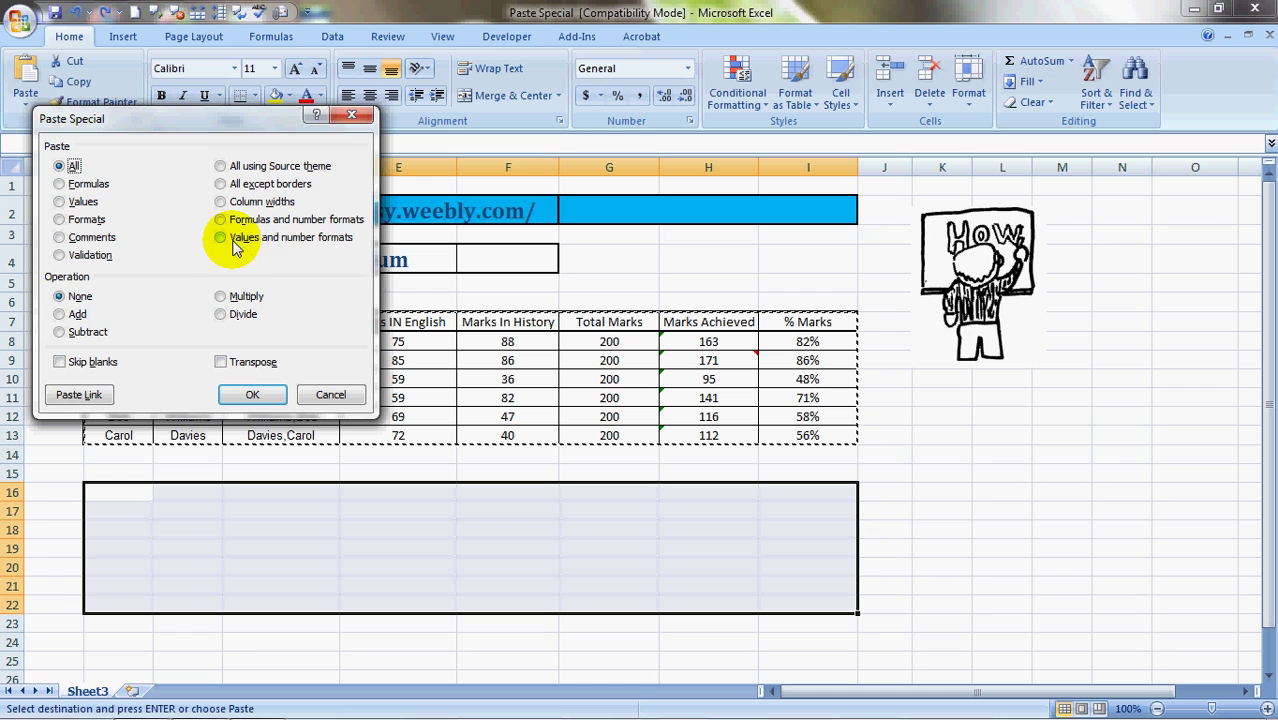
click(276, 399)
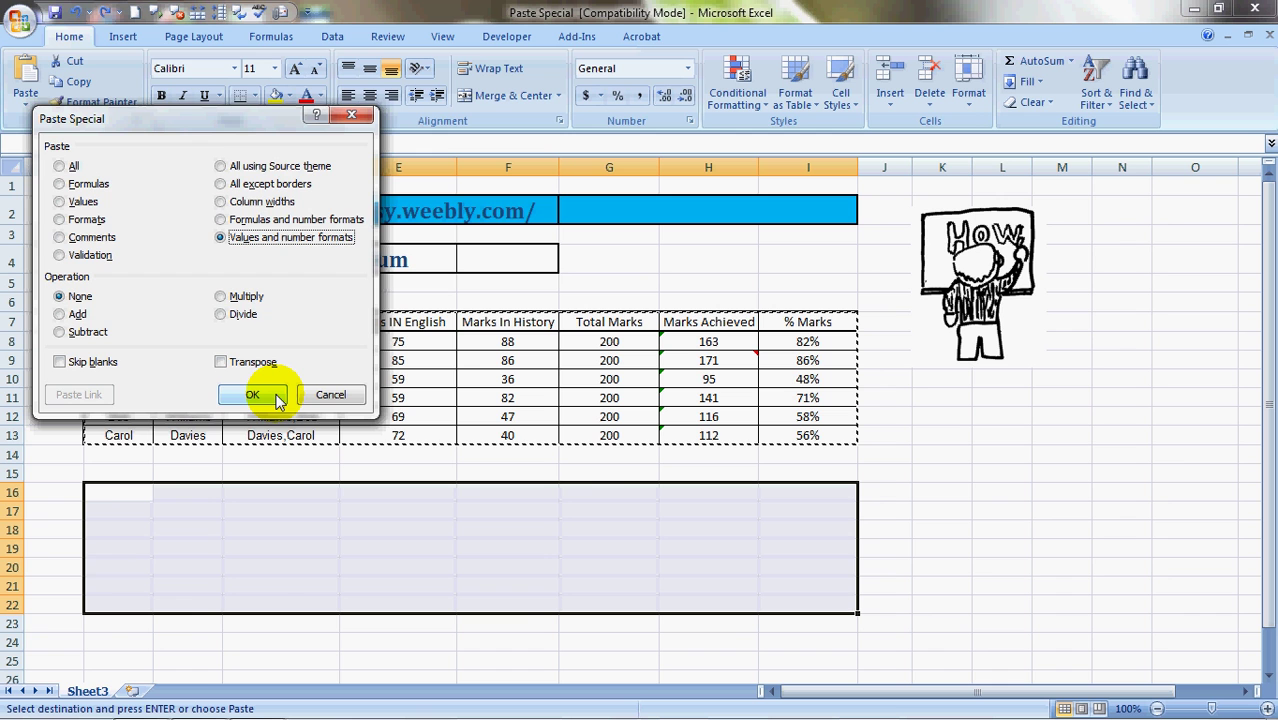
click(276, 398)
Step: Check pasted cells E18, H17 and D17 to confirm they hold plain values, not formulas
click(436, 525)
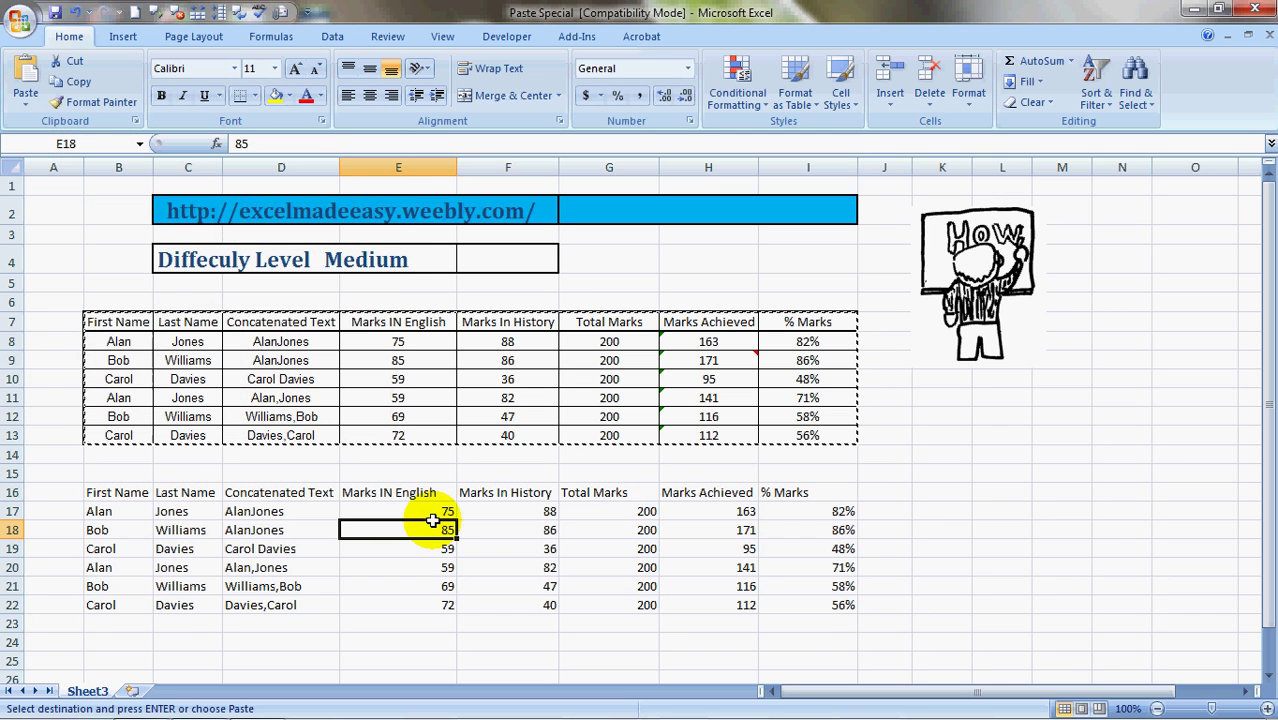
key(Right)
key(Right)
key(Right)
key(Right)
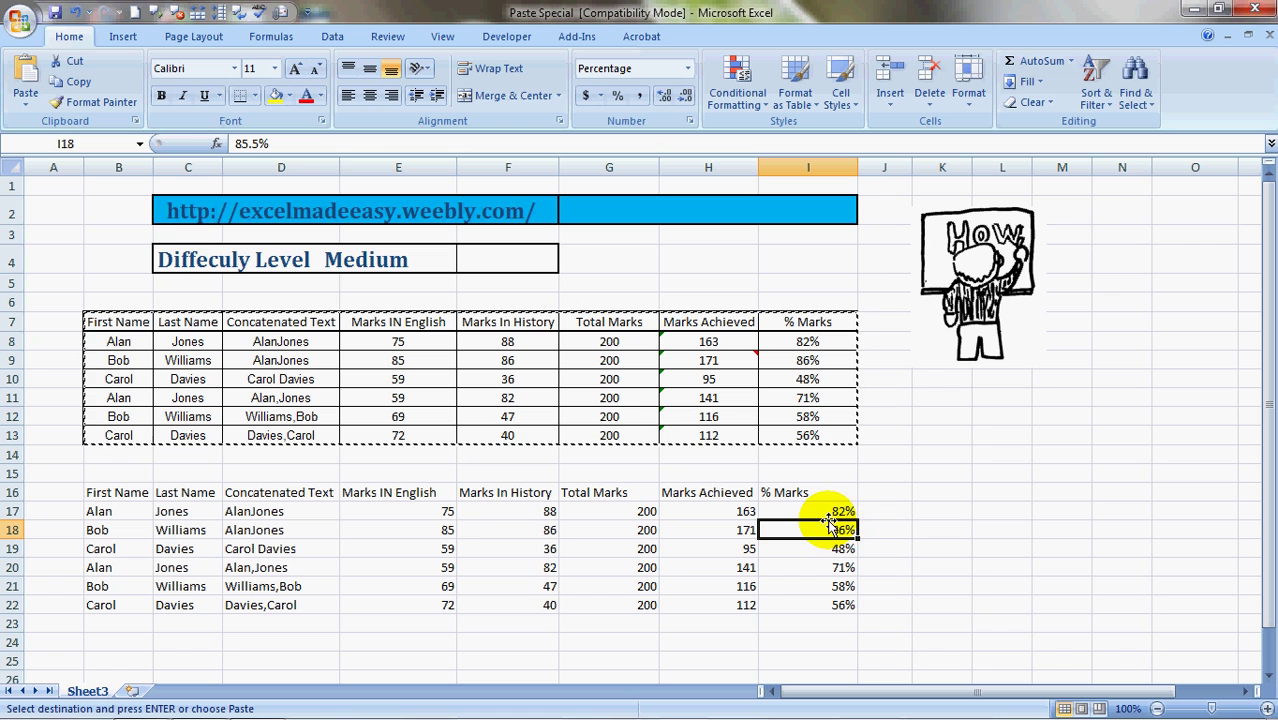
click(727, 508)
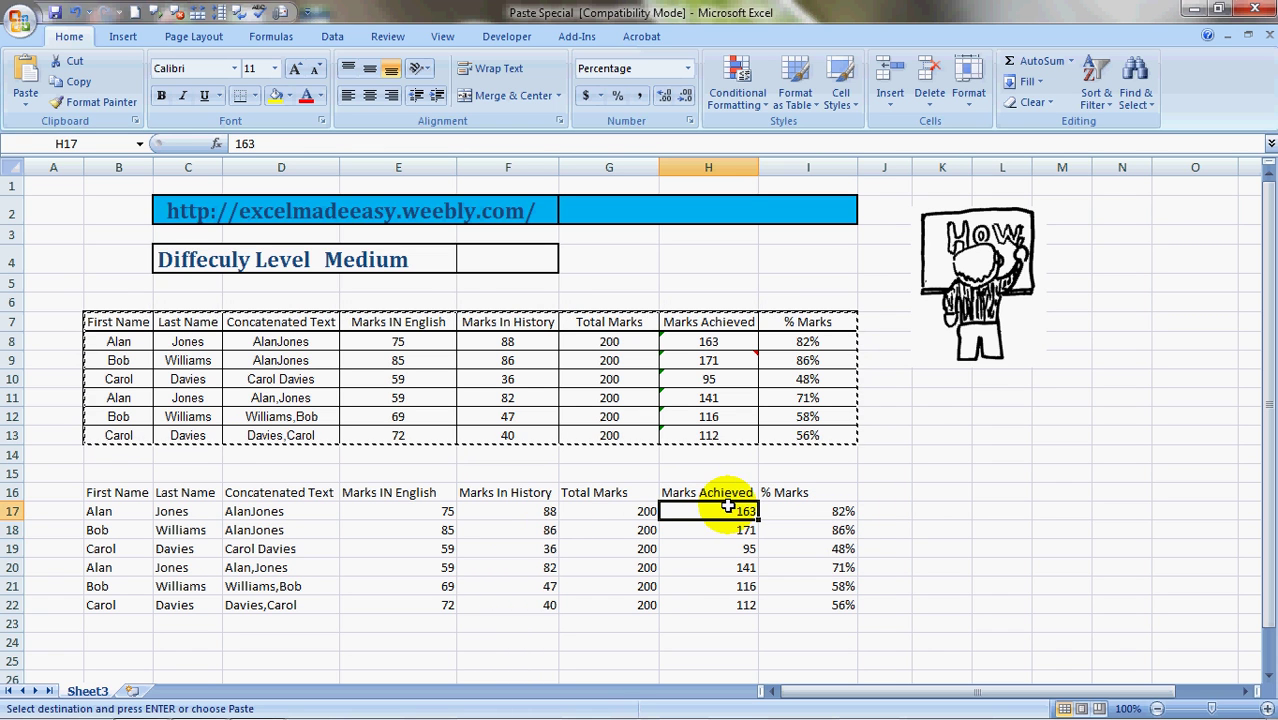
click(280, 510)
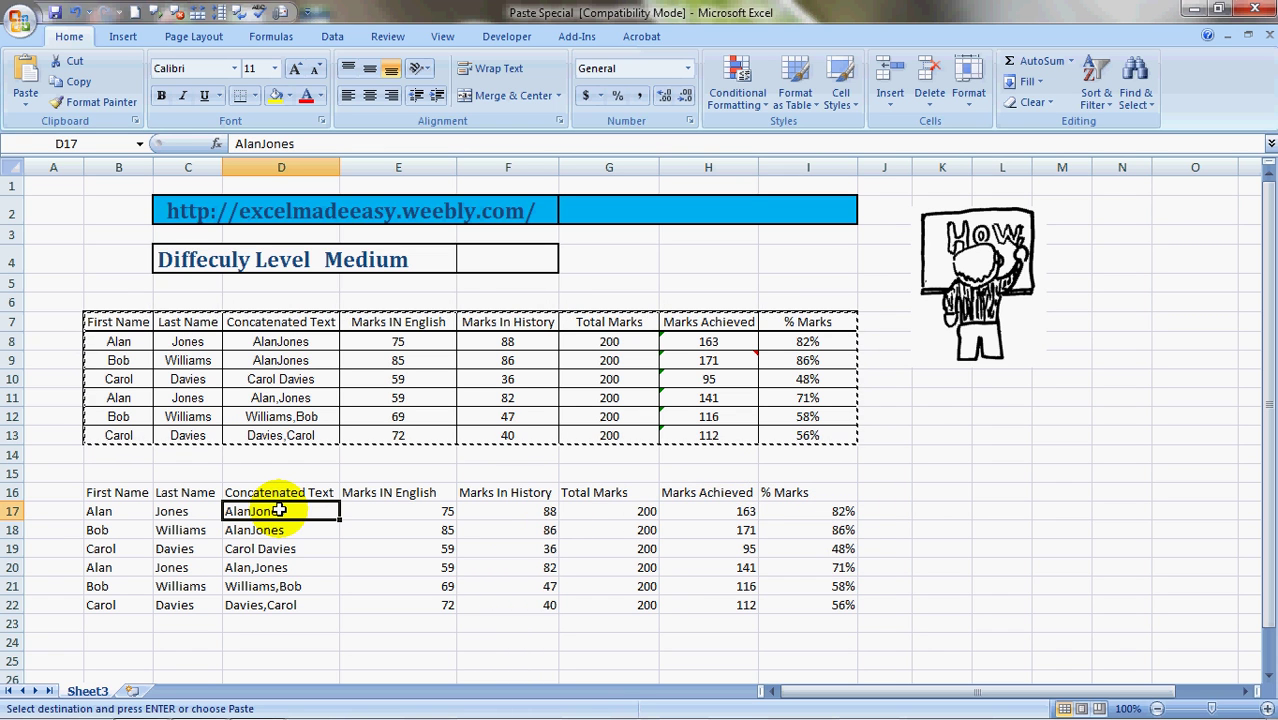
Step: Undo the values-only copy and paste the table at B16 with Paste Special All, restoring borders and percentages
key(ctrl+z)
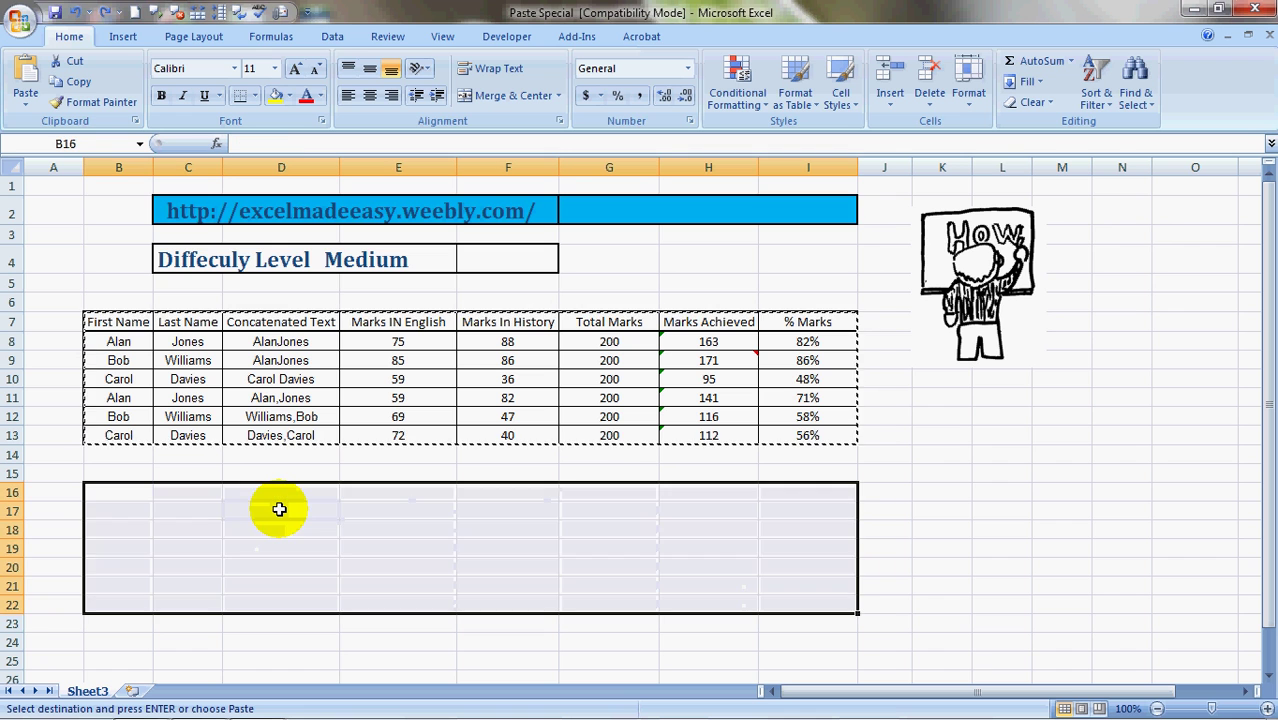
right_click(279, 510)
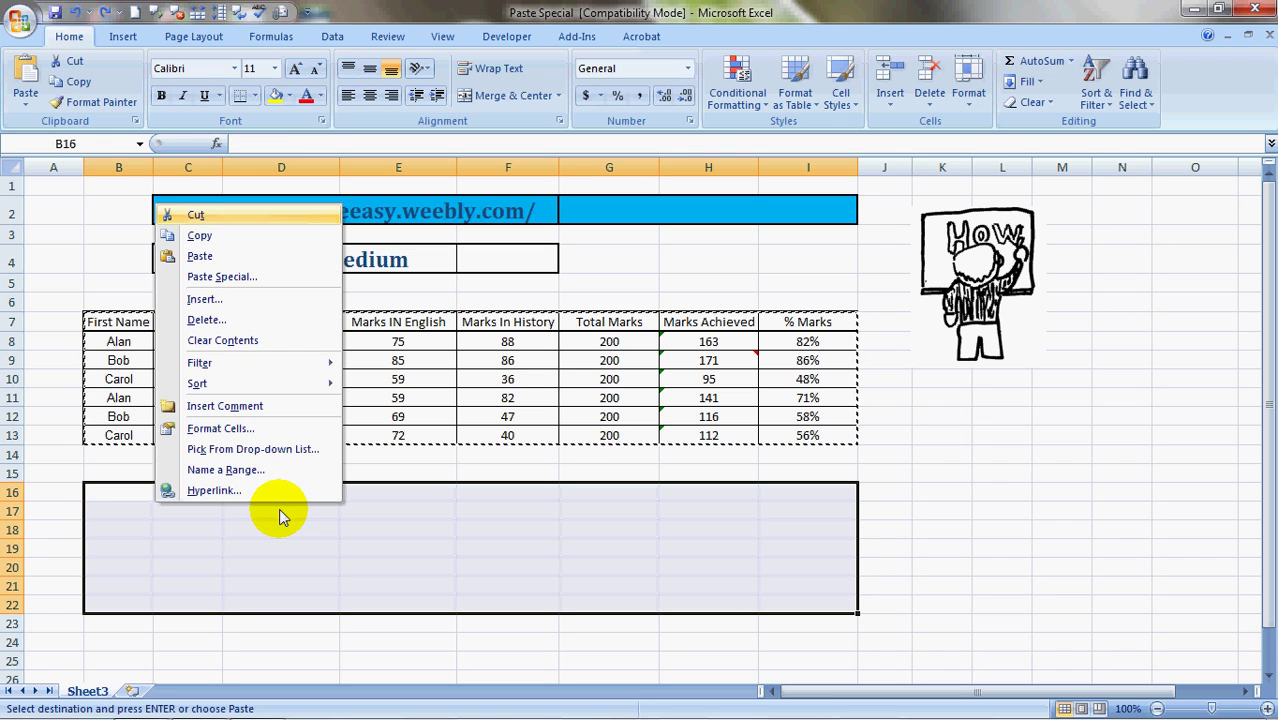
click(224, 278)
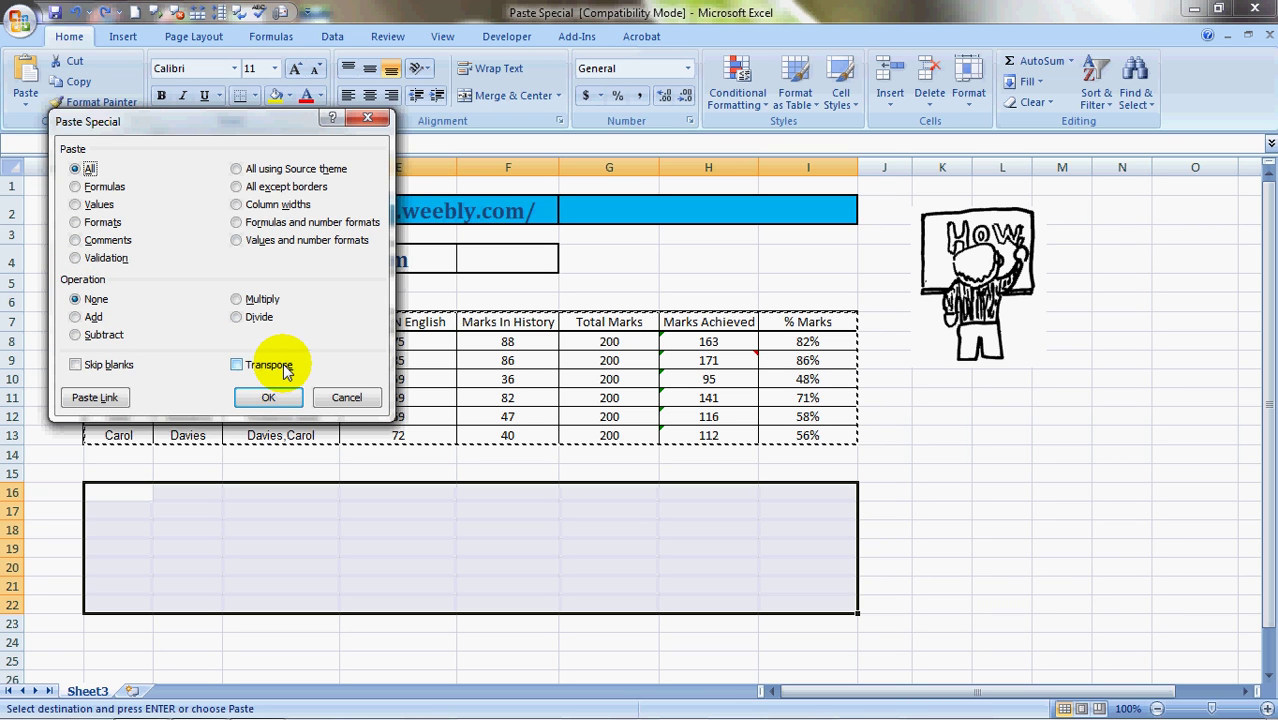
click(270, 398)
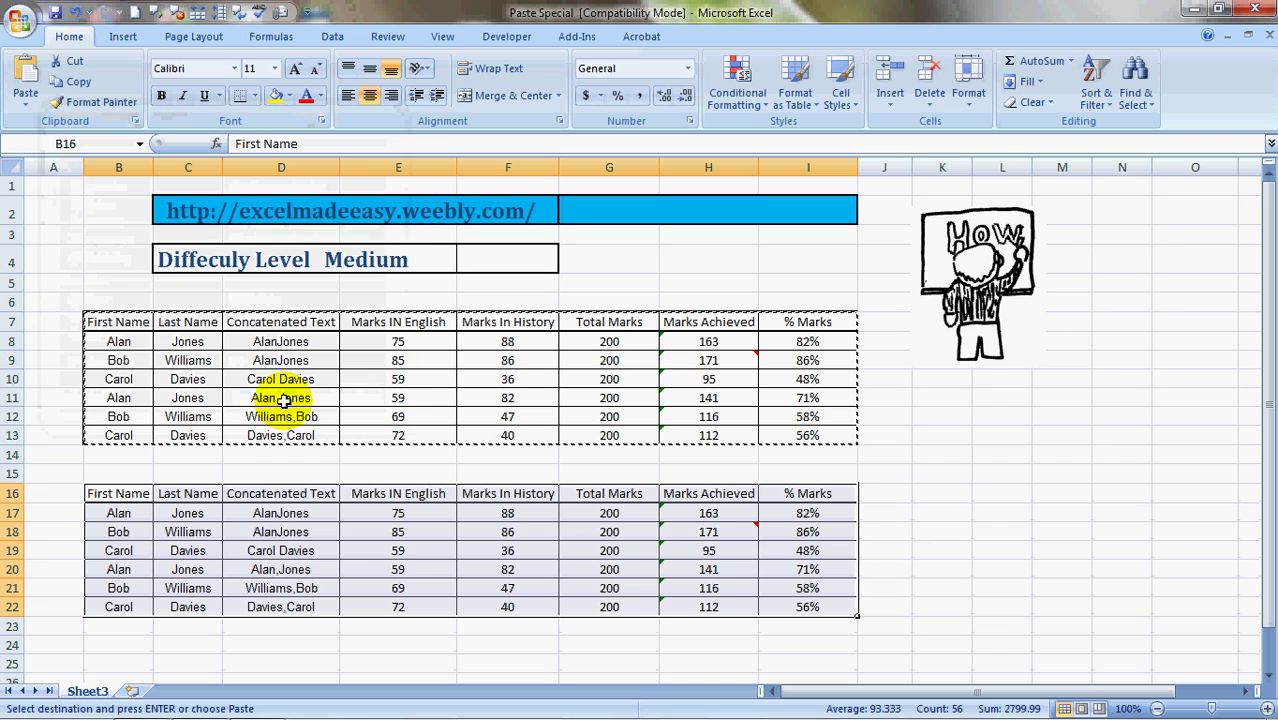
key(Escape)
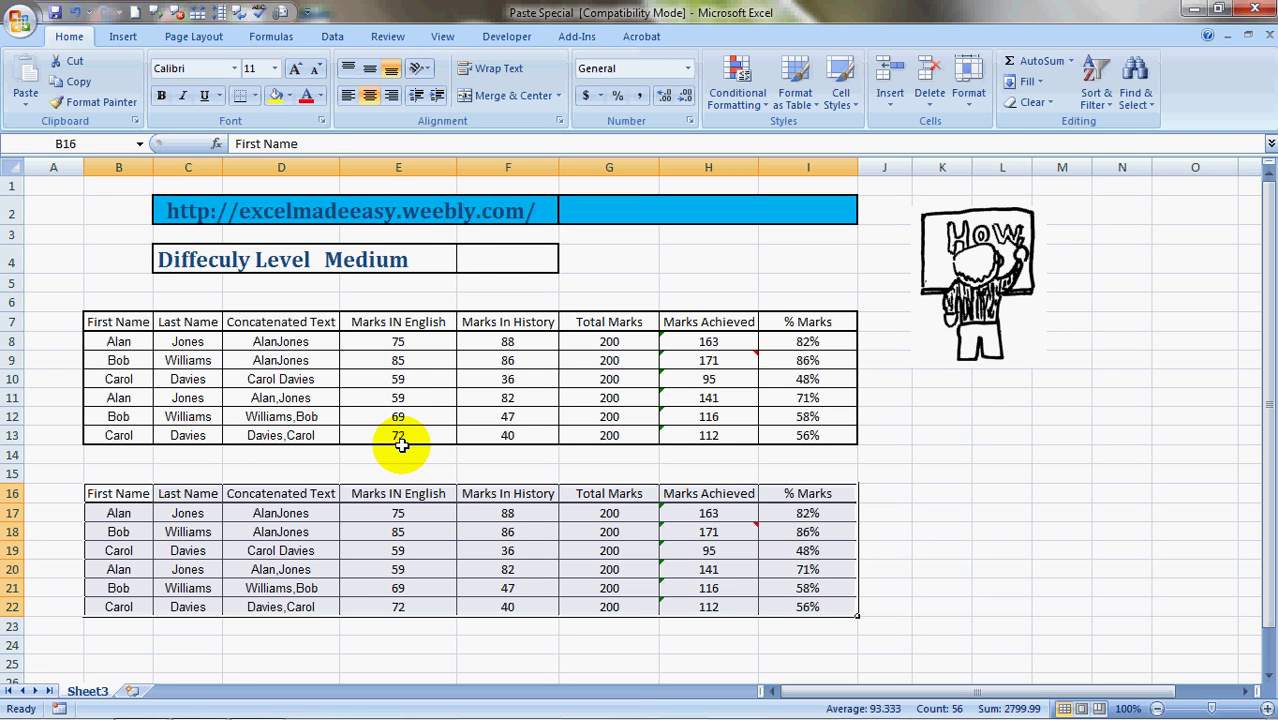